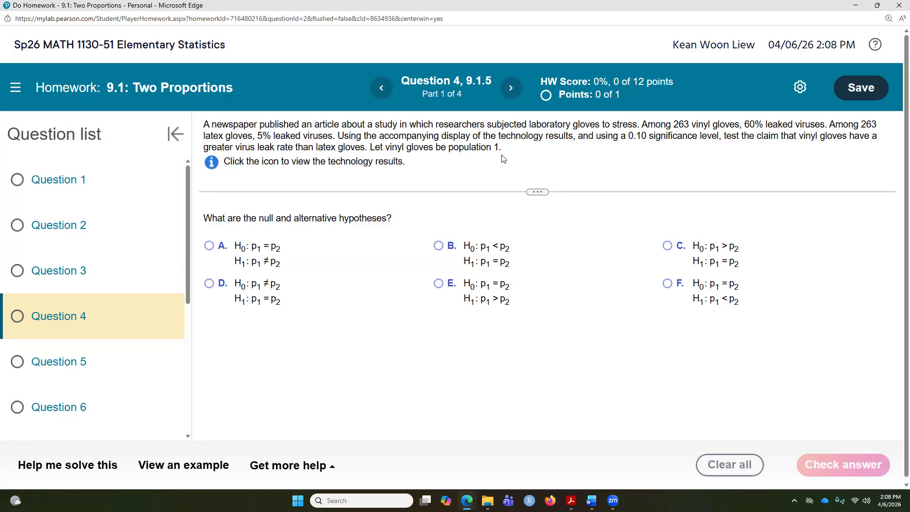
# Examine the Question 4 problem statement and its technology results display
pyautogui.moveTo(503, 158); pyautogui.dragTo(389, 148)
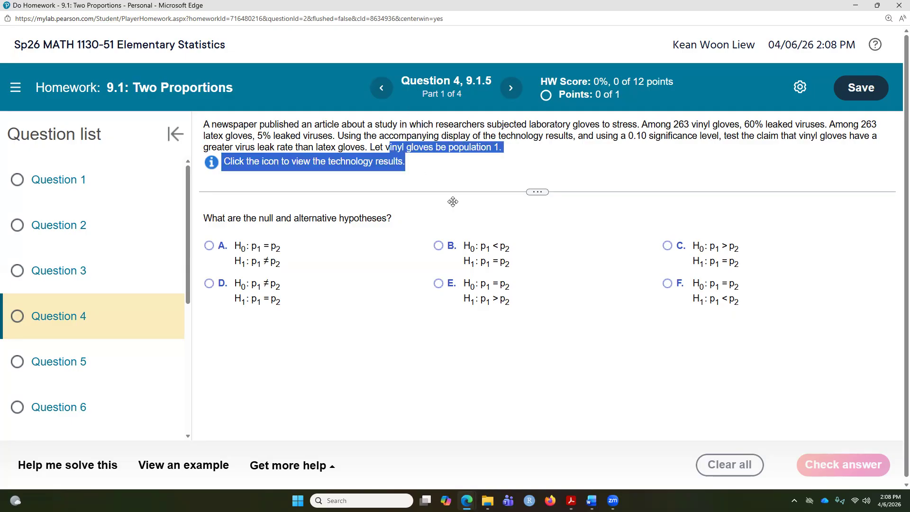
pyautogui.click(468, 216)
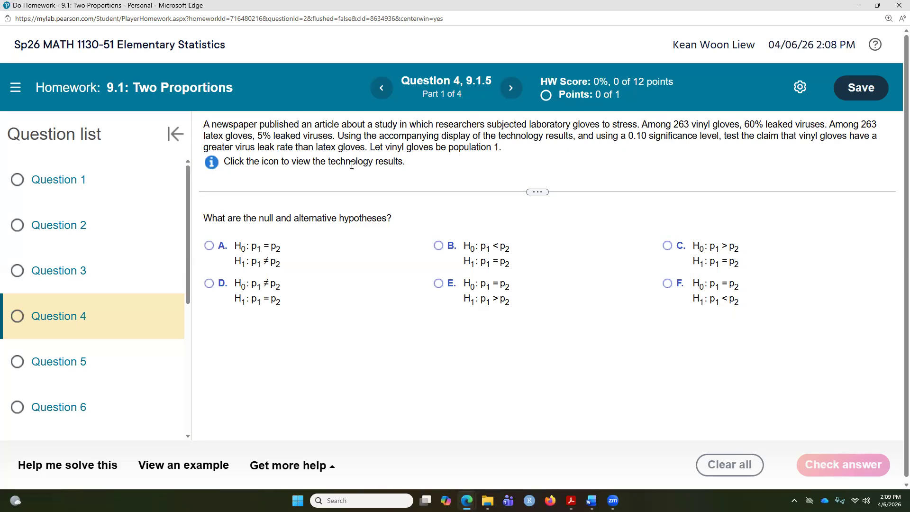
pyautogui.click(212, 162)
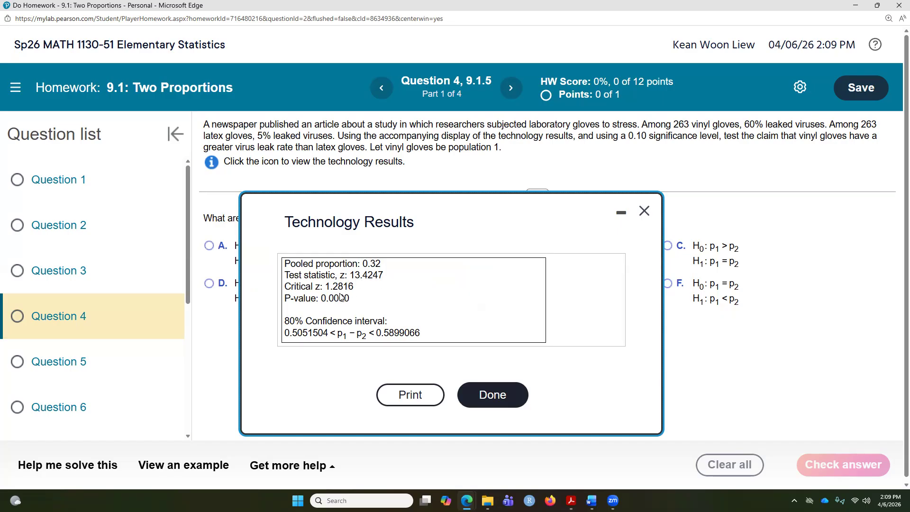
pyautogui.scroll(-1, 346, 298)
pyautogui.scroll(1, 346, 297)
pyautogui.click(487, 400)
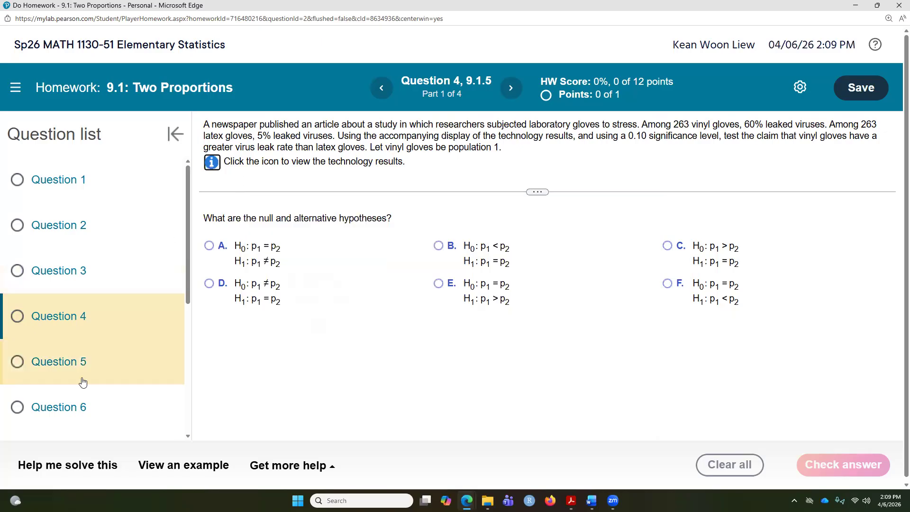
# Open Question 6 and read the sample definitions and the claim to be tested
pyautogui.click(80, 405)
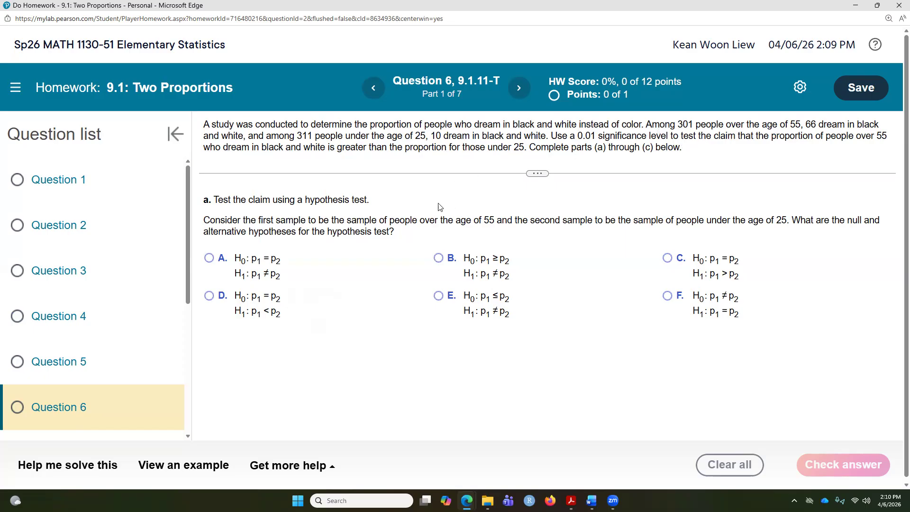
pyautogui.moveTo(259, 220); pyautogui.dragTo(495, 220)
pyautogui.moveTo(603, 220); pyautogui.dragTo(789, 221)
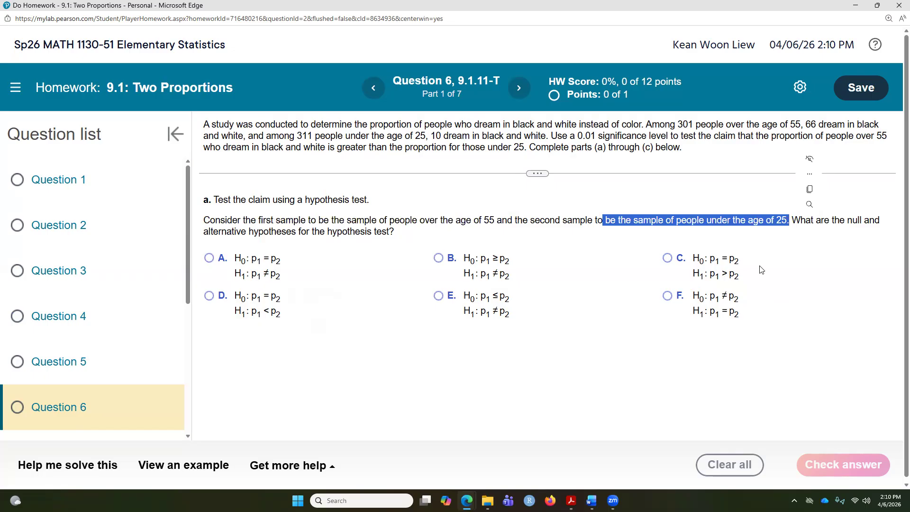
pyautogui.click(730, 203)
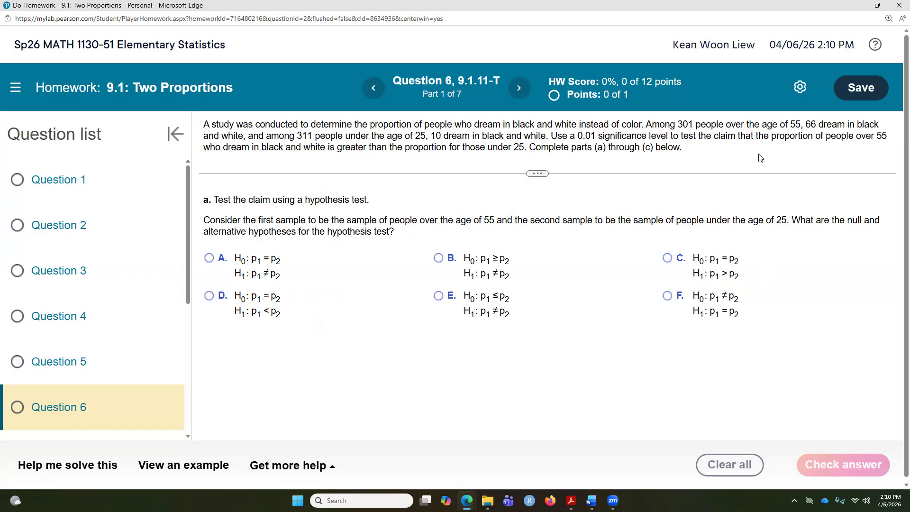
pyautogui.moveTo(771, 136); pyautogui.dragTo(526, 152)
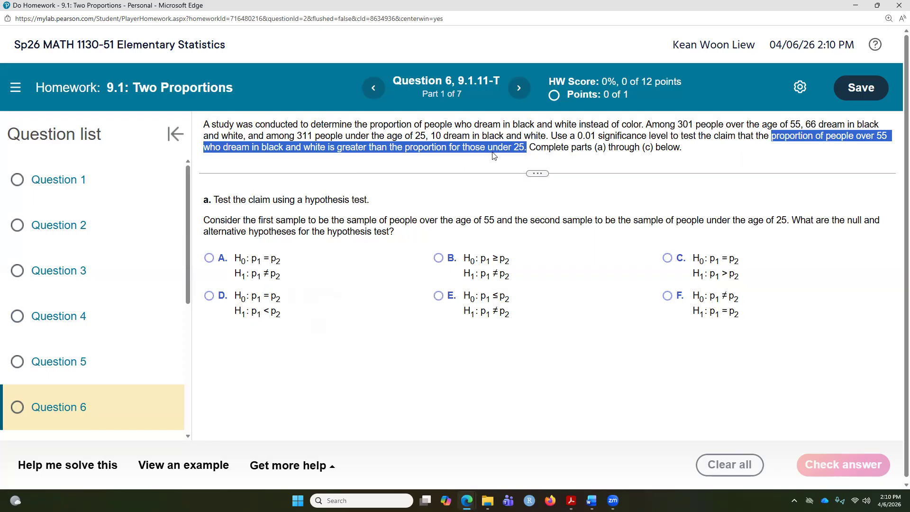
# Choose hypotheses H0: p1 = p2 and H1: p1 > p2, and check the answer
pyautogui.click(667, 259)
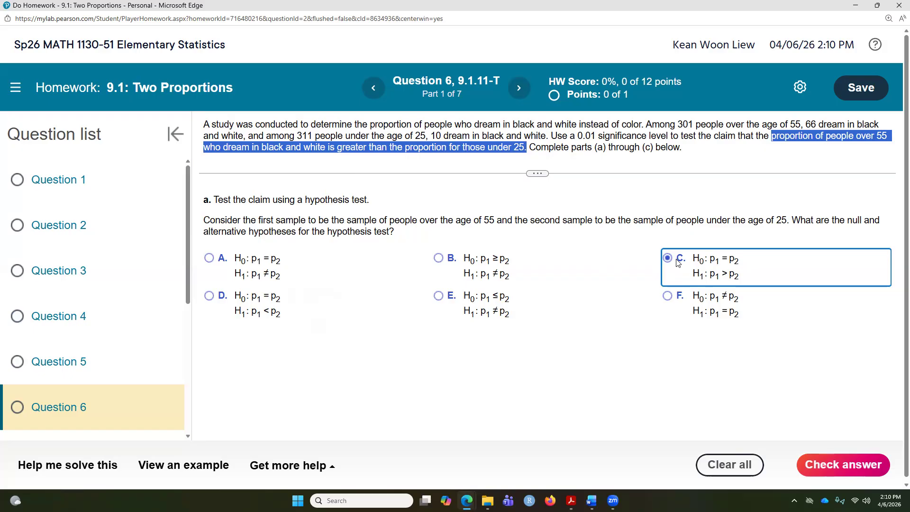
pyautogui.click(835, 466)
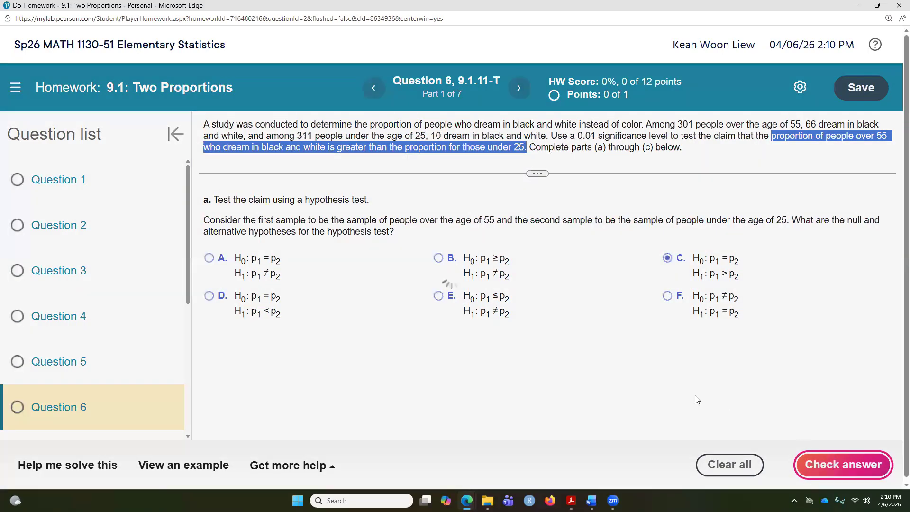
pyautogui.click(456, 306)
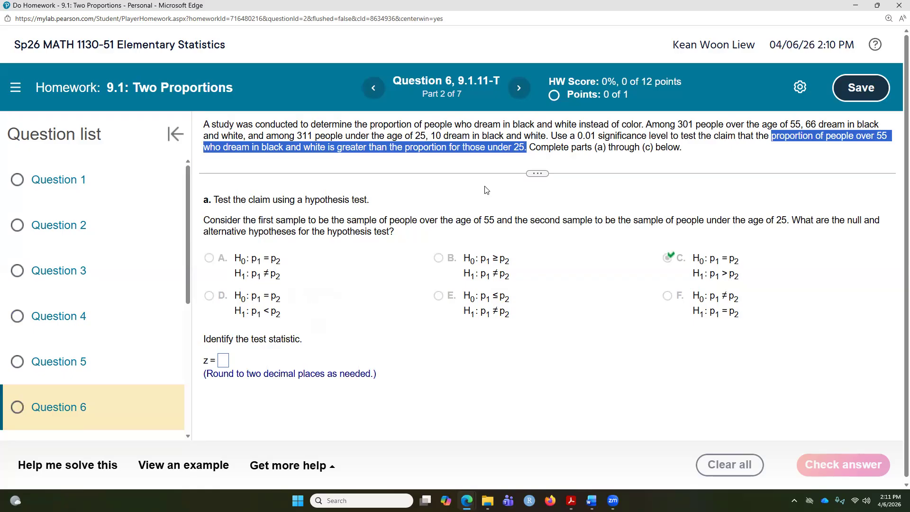
# Switch to StatCrunch and open the two-sample proportion test with summary data
pyautogui.moveTo(467, 501)
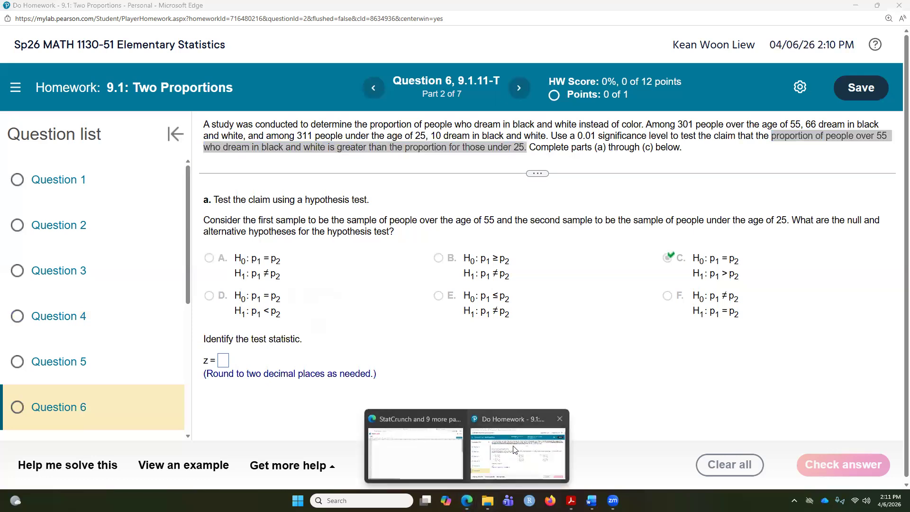
pyautogui.click(417, 462)
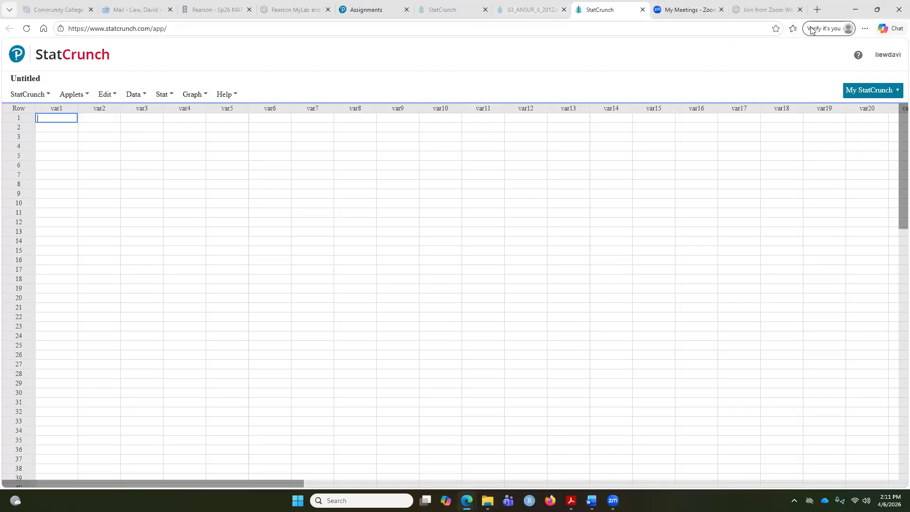
pyautogui.doubleClick(834, 14)
pyautogui.click(440, 294)
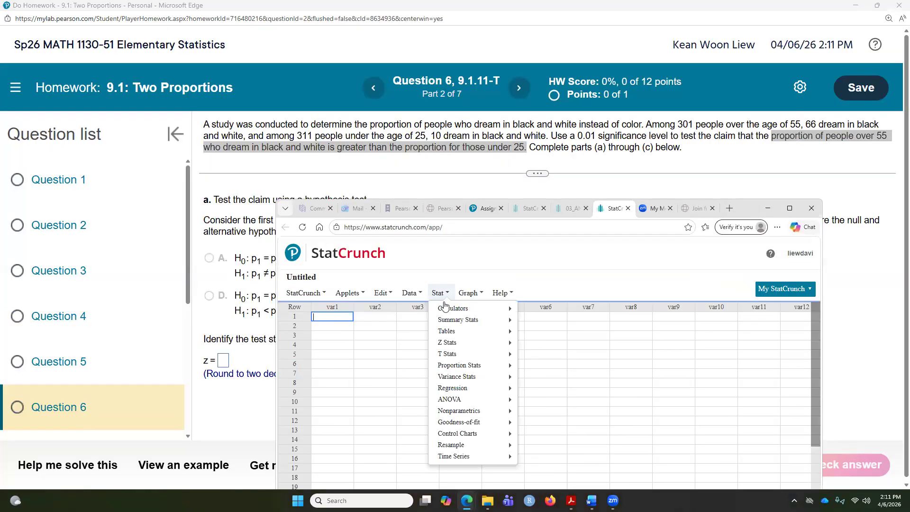
pyautogui.moveTo(488, 365)
pyautogui.moveTo(555, 382)
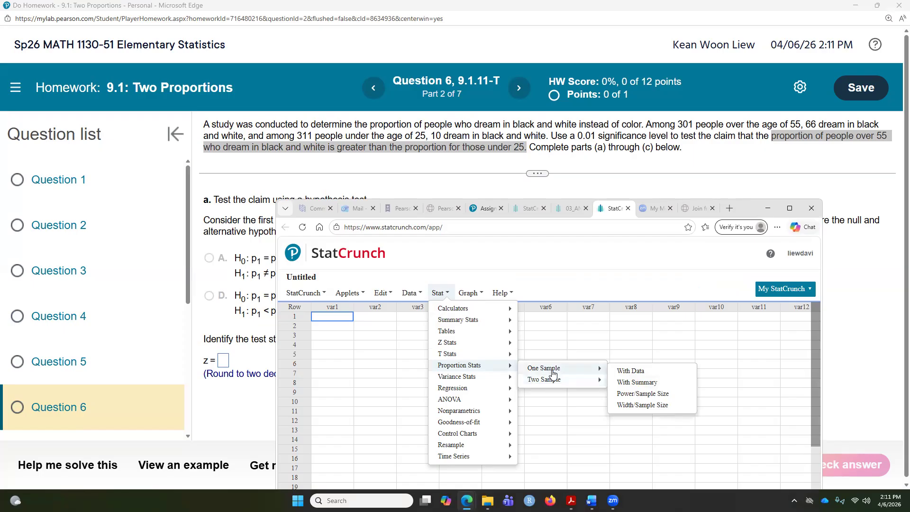
pyautogui.click(621, 395)
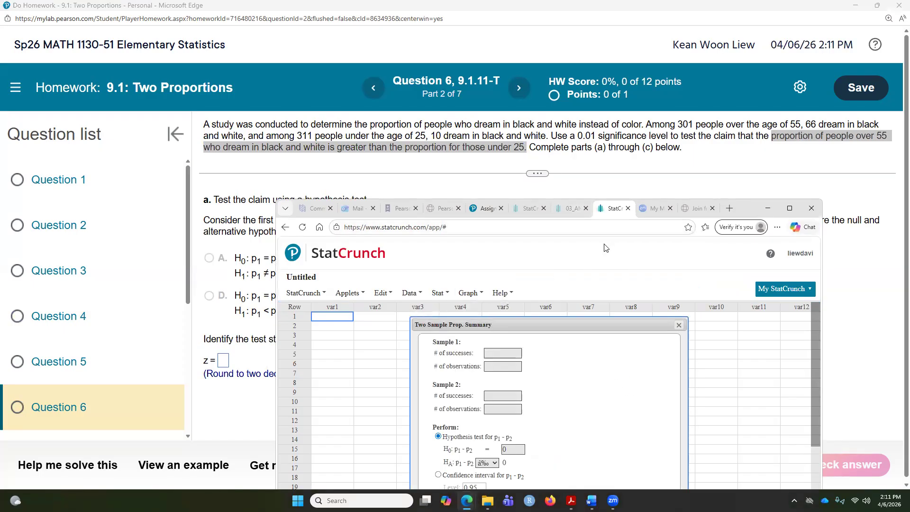
# Enter sample 1 as 66 successes of 301 and sample 2 as 10 successes of 311
pyautogui.click(501, 351)
pyautogui.click(495, 367)
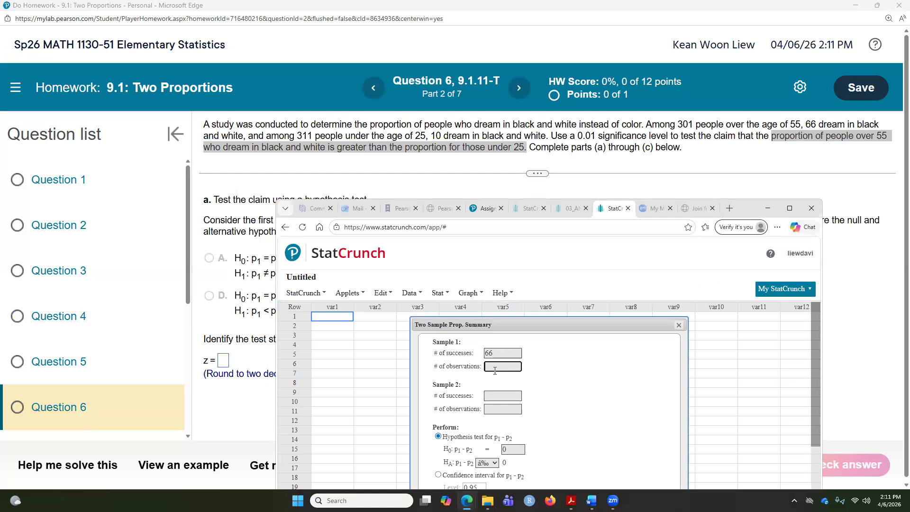
pyautogui.click(503, 398)
pyautogui.click(493, 409)
pyautogui.write('301')
pyautogui.moveTo(748, 206); pyautogui.dragTo(781, 70)
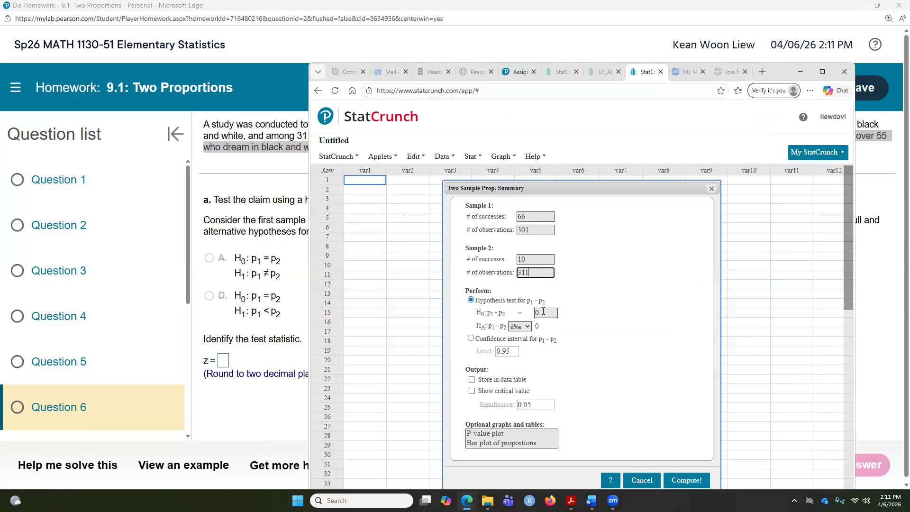
# Set the alternative hypothesis to p1 - p2 > 0 and compute the test
pyautogui.click(520, 326)
pyautogui.click(520, 356)
pyautogui.moveTo(775, 74); pyautogui.dragTo(744, 77)
pyautogui.click(649, 487)
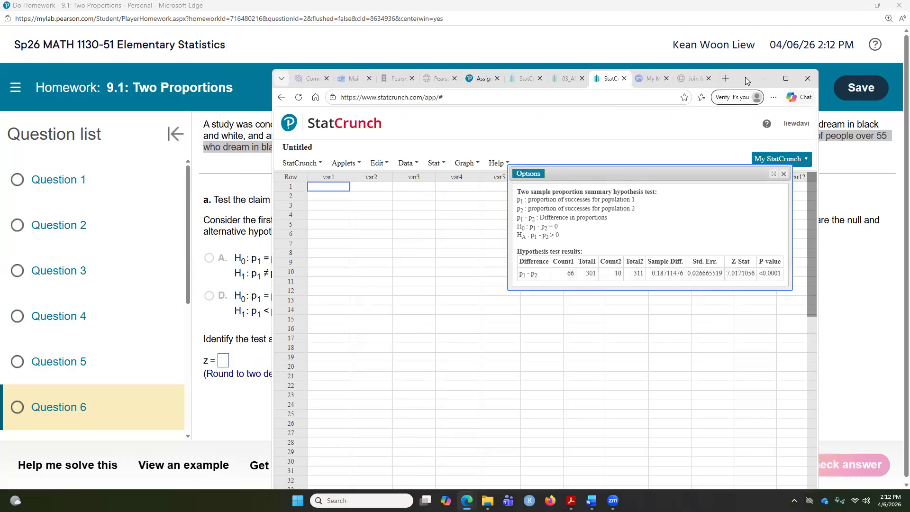
# Enter the test statistic z = 7.02 in the homework and check the answer
pyautogui.moveTo(745, 77); pyautogui.dragTo(788, 109)
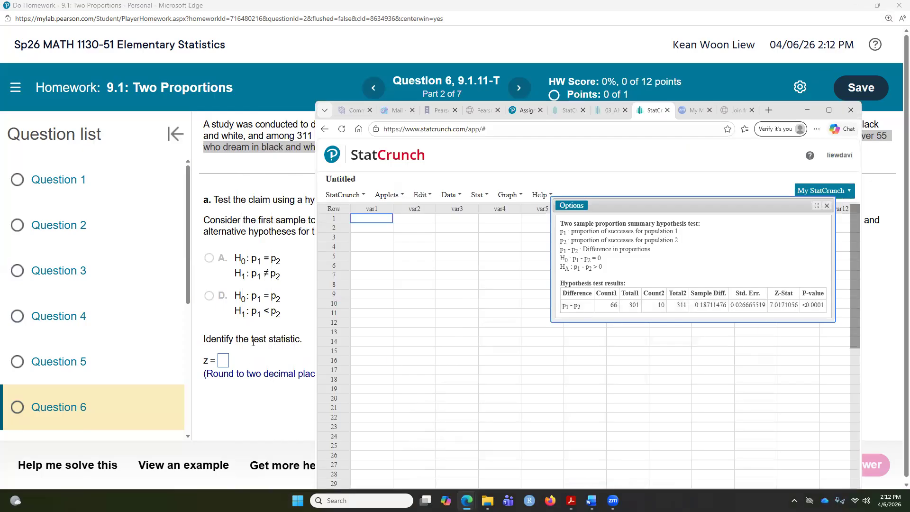
pyautogui.click(223, 361)
pyautogui.write('7.02')
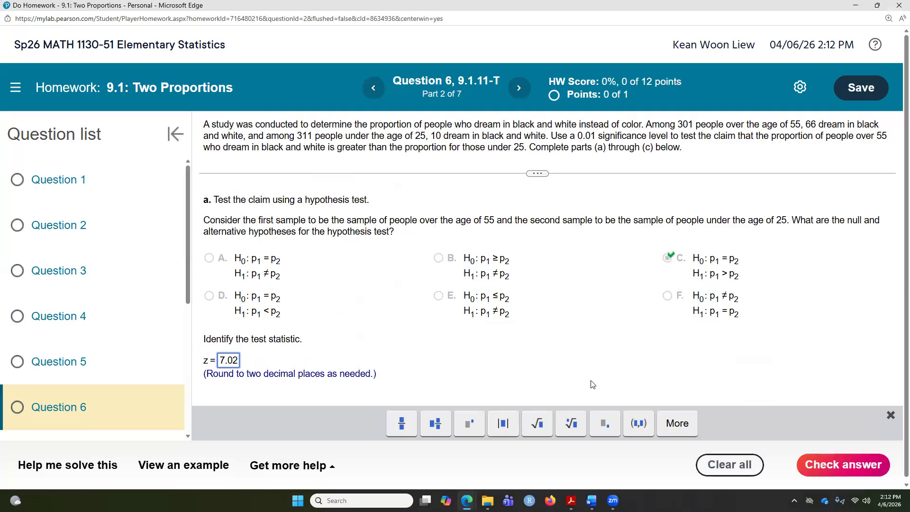
pyautogui.click(812, 465)
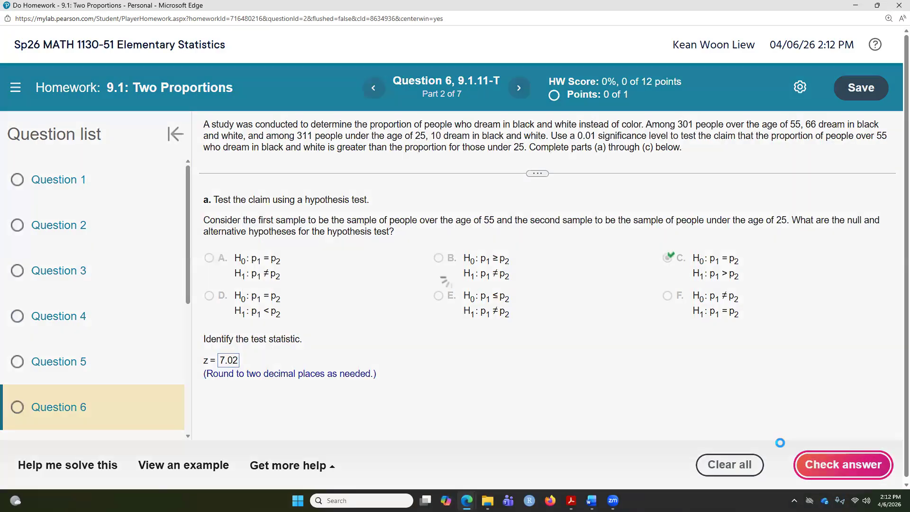
pyautogui.click(469, 304)
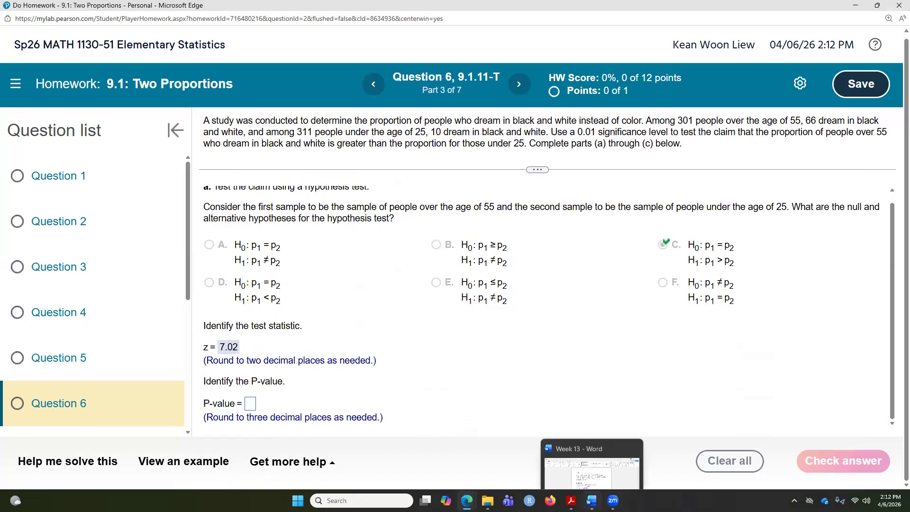
# Bring the StatCrunch results back up to read the P-value
pyautogui.click(571, 501)
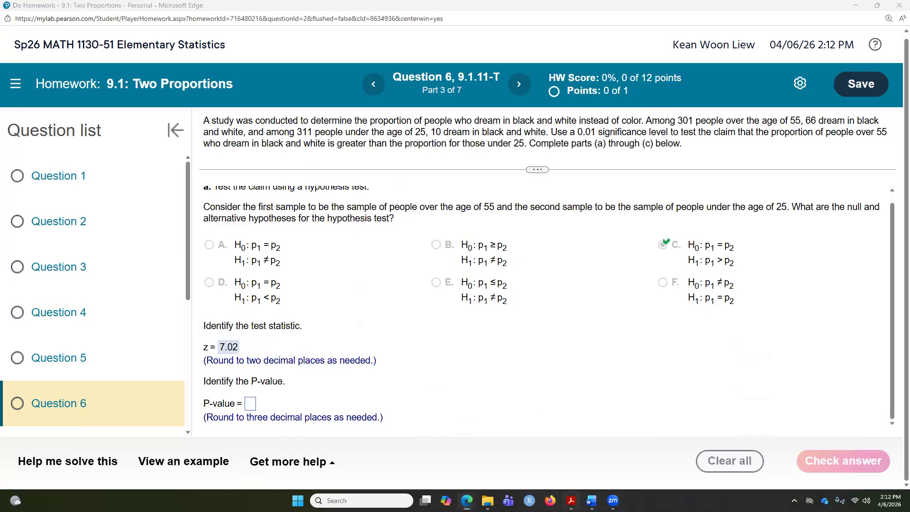
pyautogui.click(571, 500)
pyautogui.moveTo(467, 500)
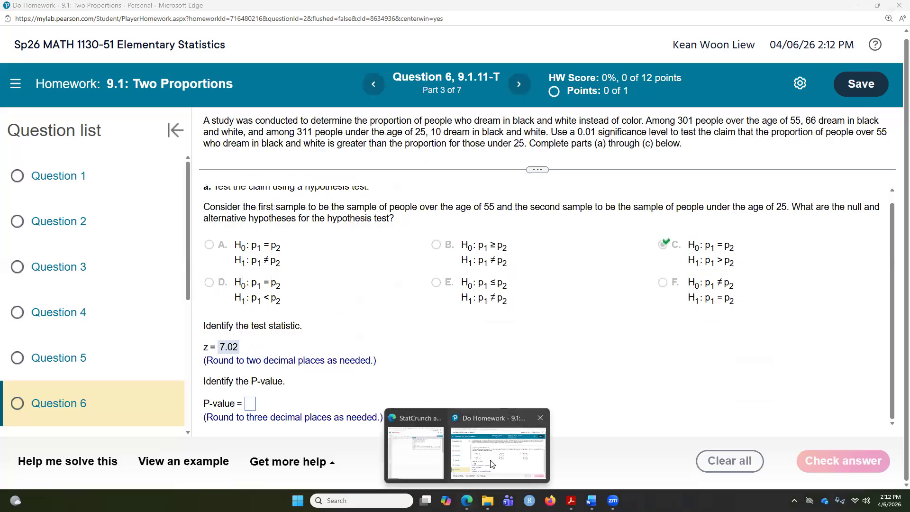
pyautogui.click(493, 463)
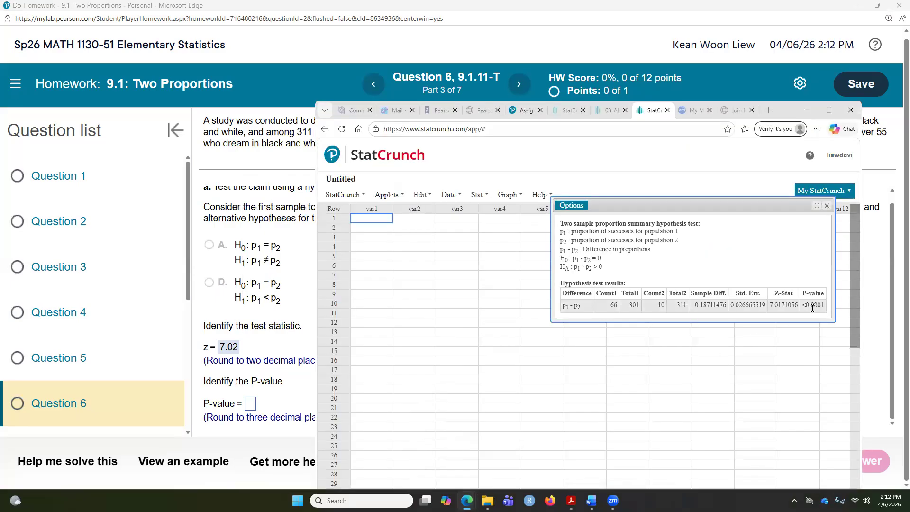
# Enter the P-value as 0 and check the answer
pyautogui.click(251, 405)
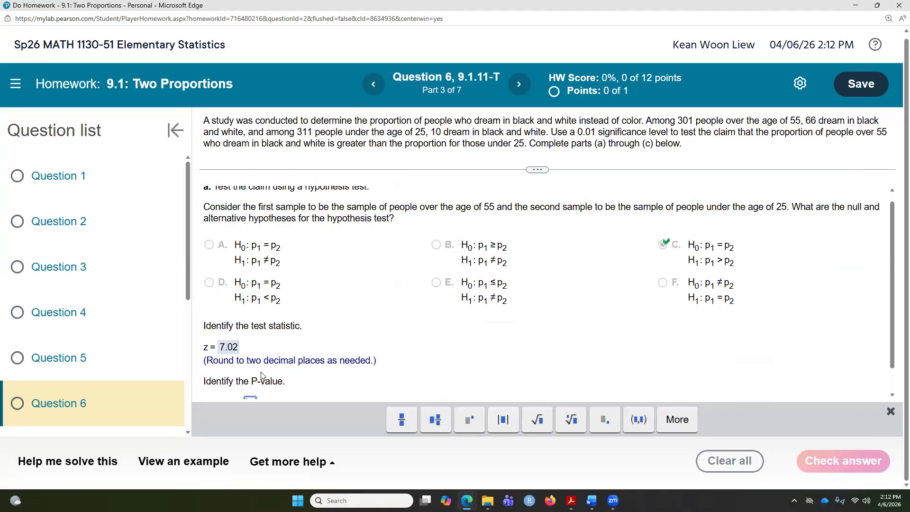
pyautogui.write('0')
pyautogui.click(825, 461)
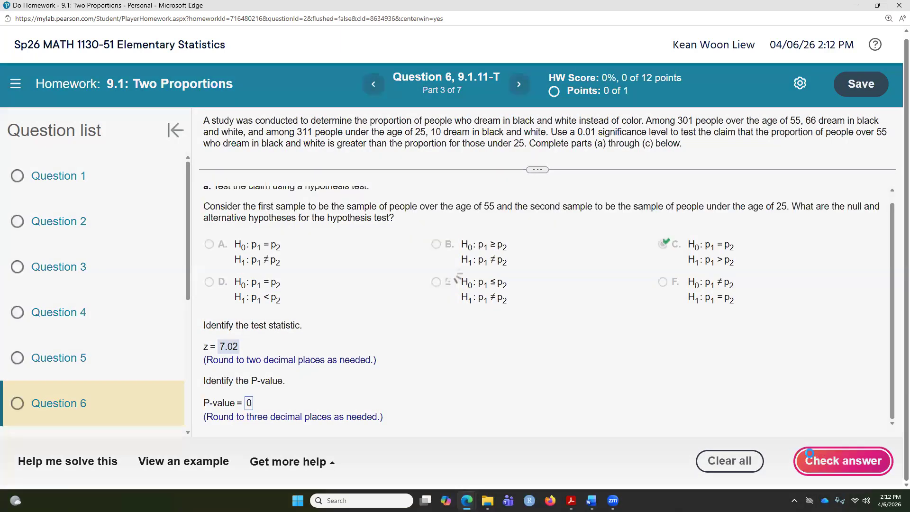
pyautogui.click(460, 297)
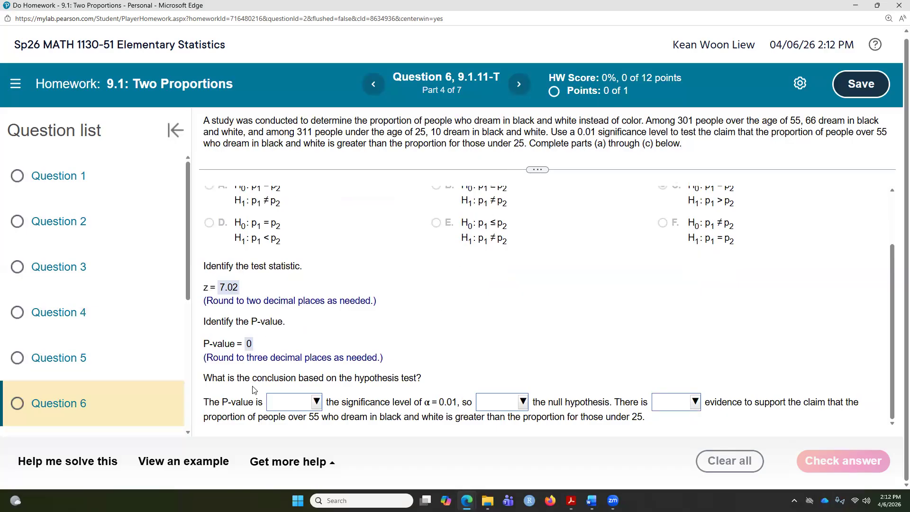
# Complete the conclusion as less than, reject, and sufficient evidence, then check the answer
pyautogui.click(316, 402)
pyautogui.click(313, 372)
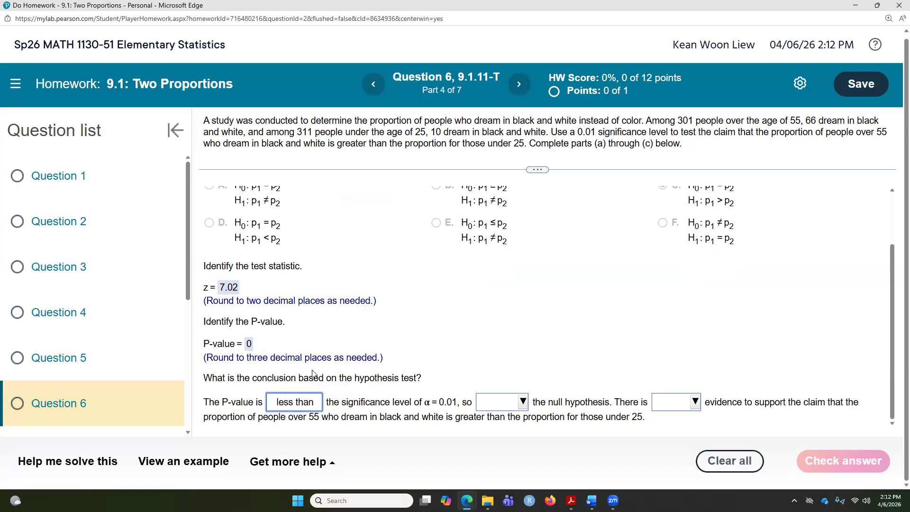
pyautogui.click(513, 406)
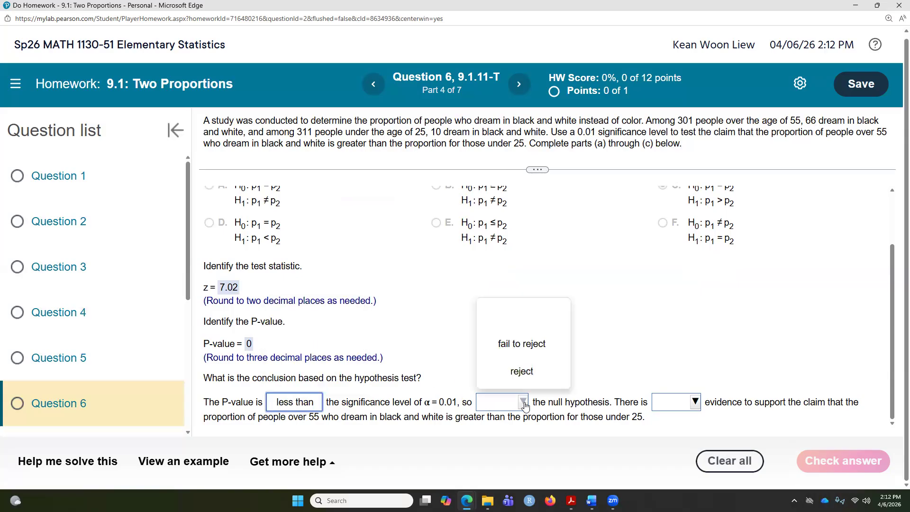
pyautogui.click(524, 372)
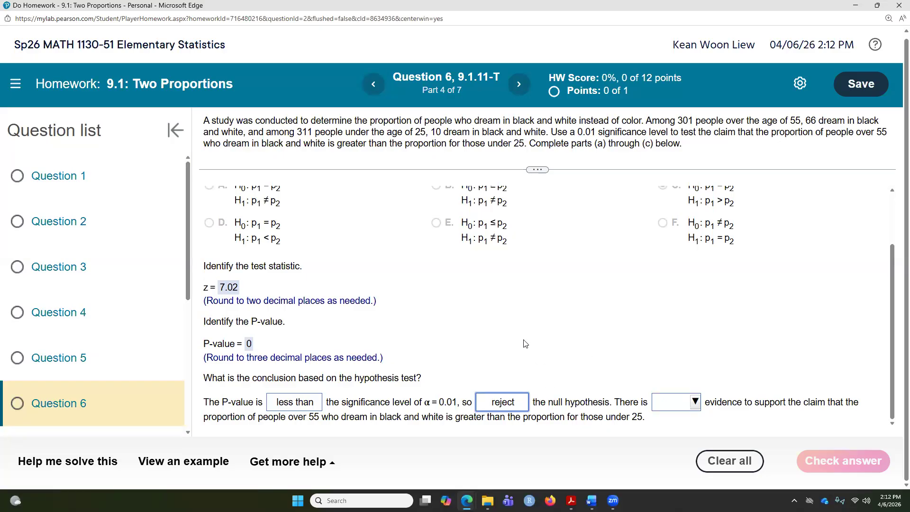
pyautogui.click(692, 401)
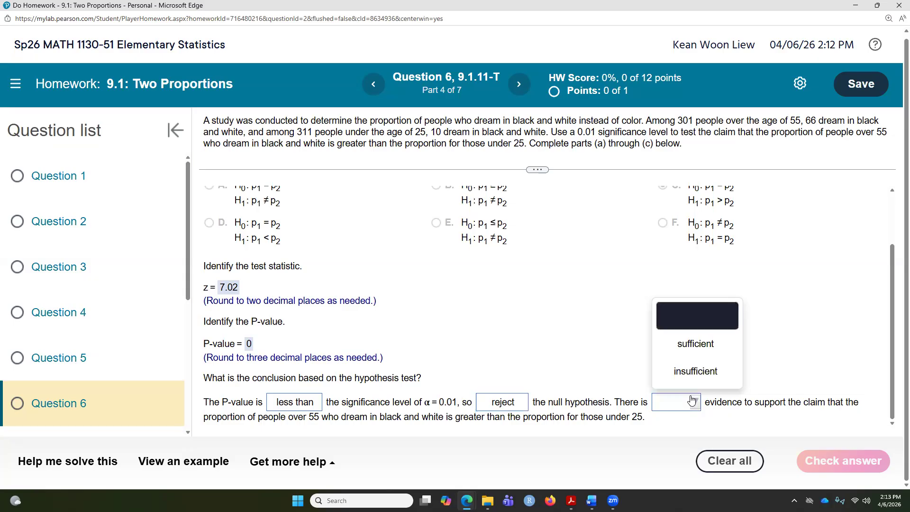
pyautogui.click(687, 345)
pyautogui.click(831, 461)
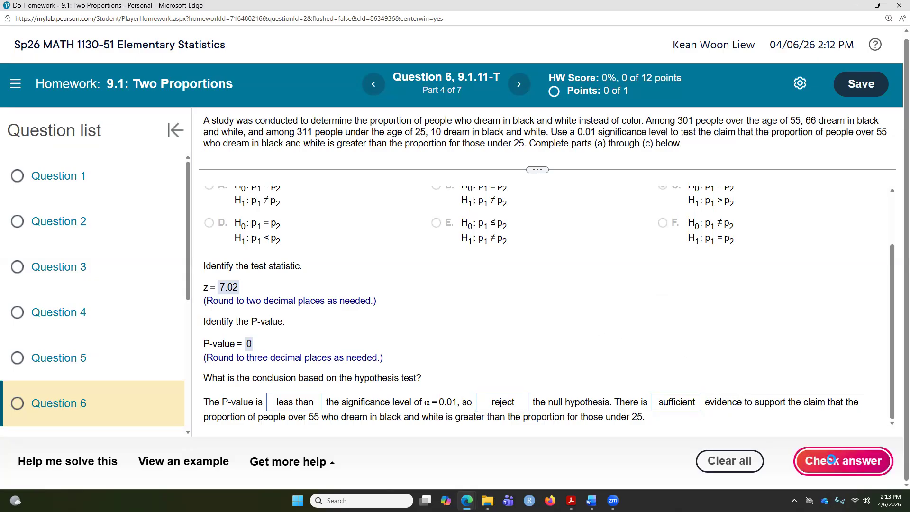
pyautogui.click(471, 303)
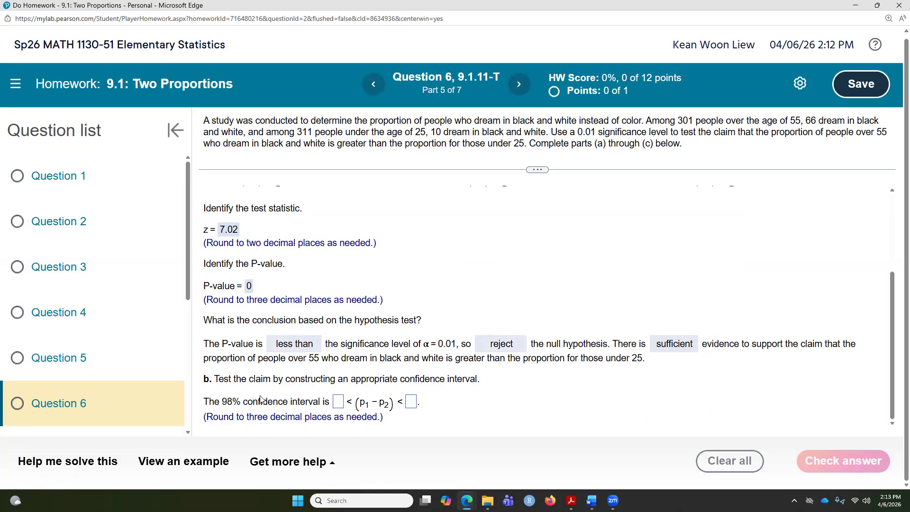
# Review the class notes PDF on constructing a confidence interval for two proportions
pyautogui.doubleClick(222, 404)
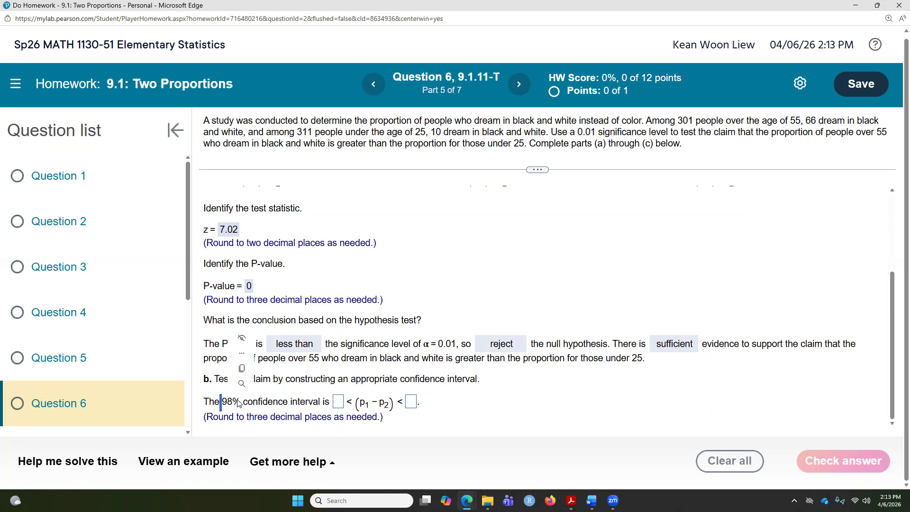
pyautogui.click(481, 392)
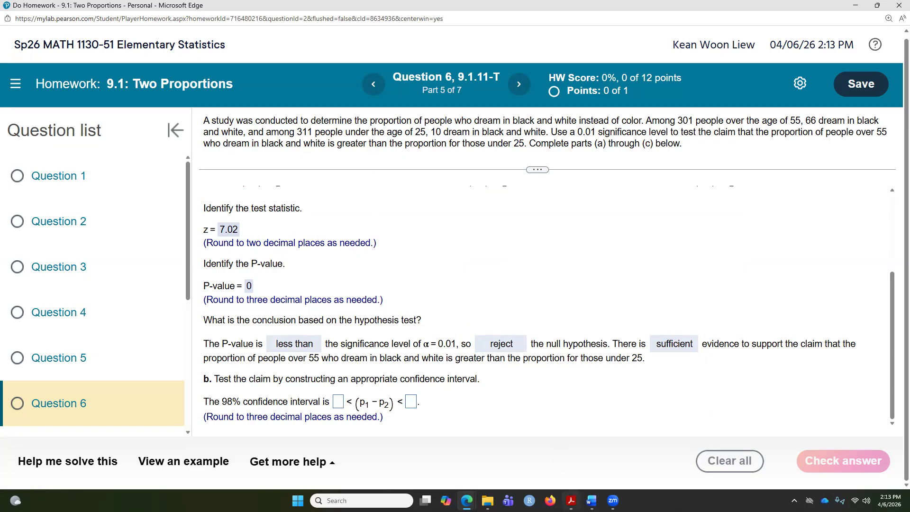
pyautogui.moveTo(571, 500)
pyautogui.click(599, 422)
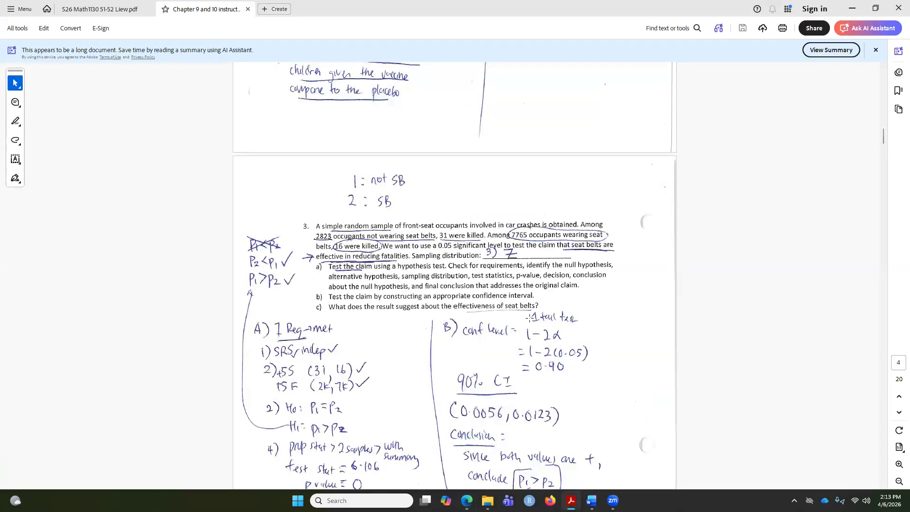
pyautogui.moveTo(522, 335); pyautogui.dragTo(570, 322)
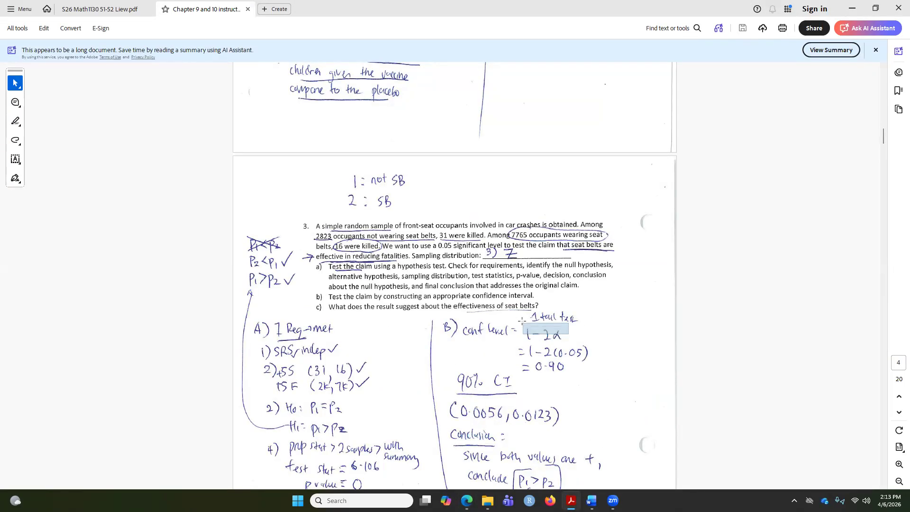
pyautogui.click(619, 404)
pyautogui.click(600, 409)
pyautogui.scroll(1, 543, 370)
pyautogui.scroll(8, 543, 369)
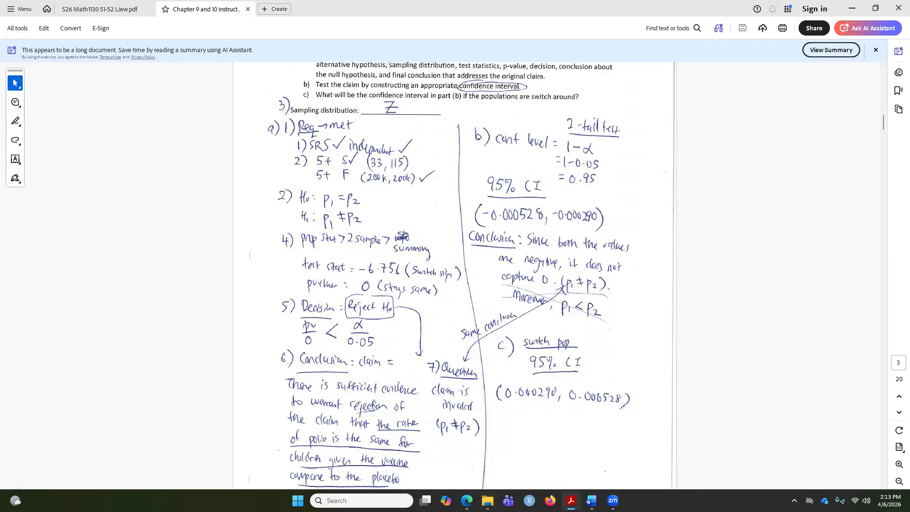
pyautogui.moveTo(467, 500)
pyautogui.click(488, 456)
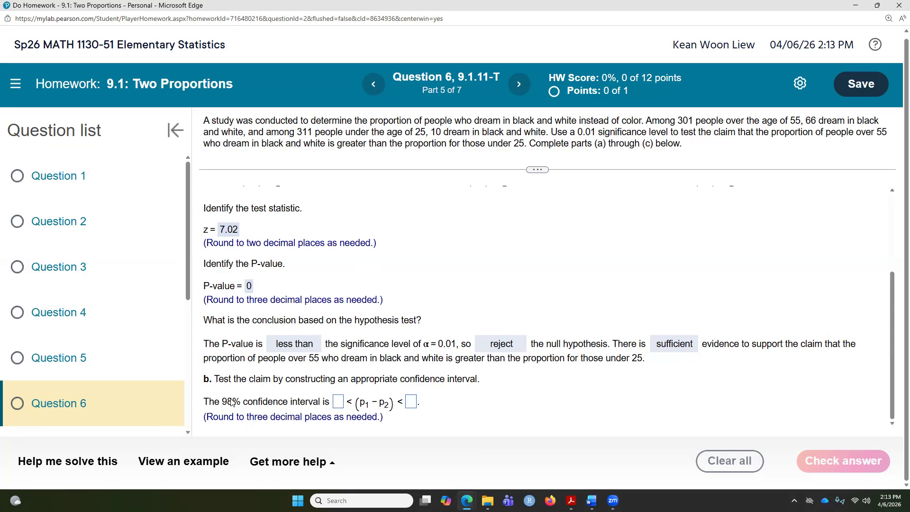
# Rerun the StatCrunch two-proportion summary as a 98% confidence interval for p1 − p2
pyautogui.moveTo(467, 501)
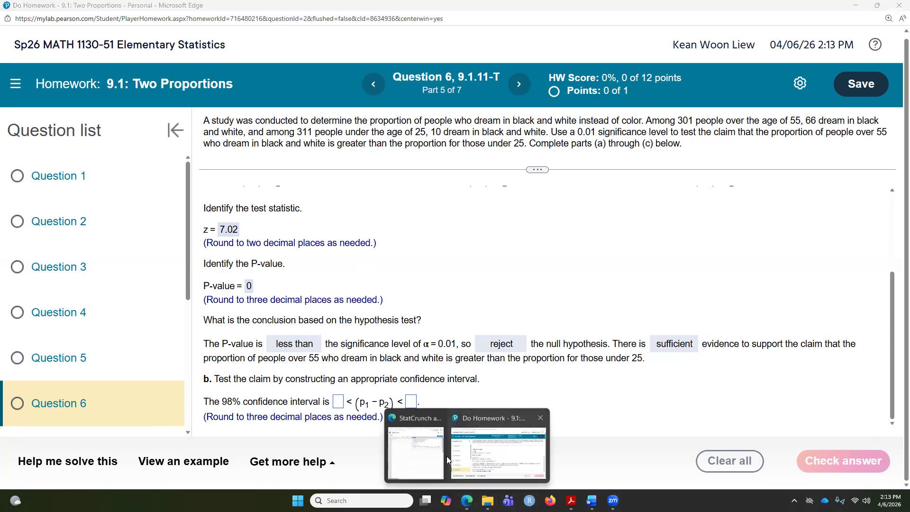
pyautogui.click(433, 441)
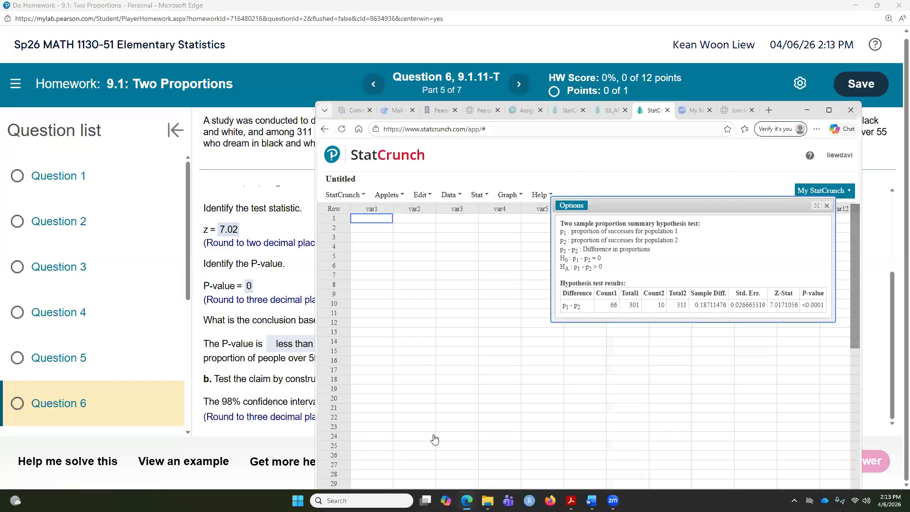
pyautogui.click(573, 208)
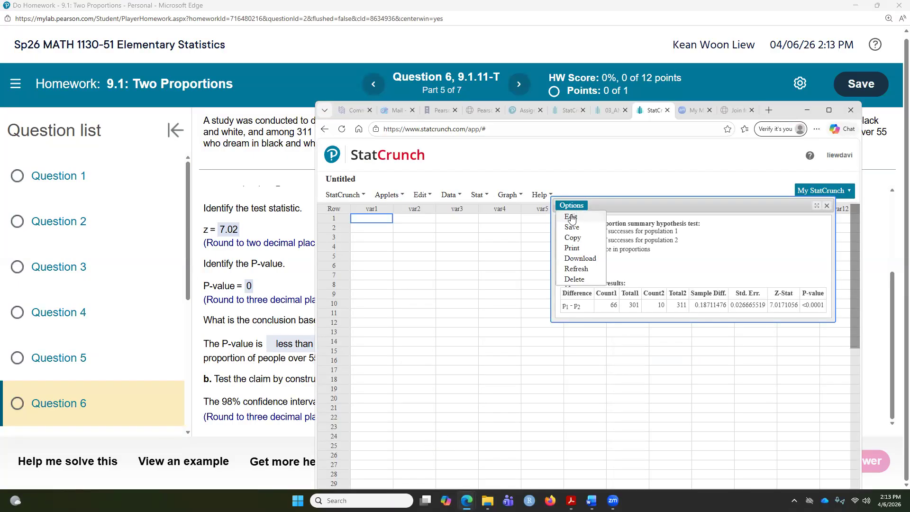
pyautogui.click(571, 217)
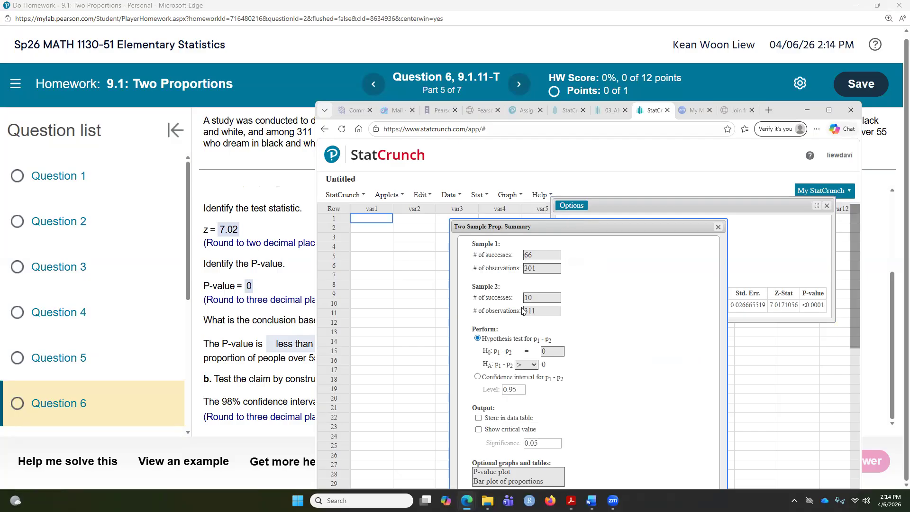
pyautogui.click(478, 378)
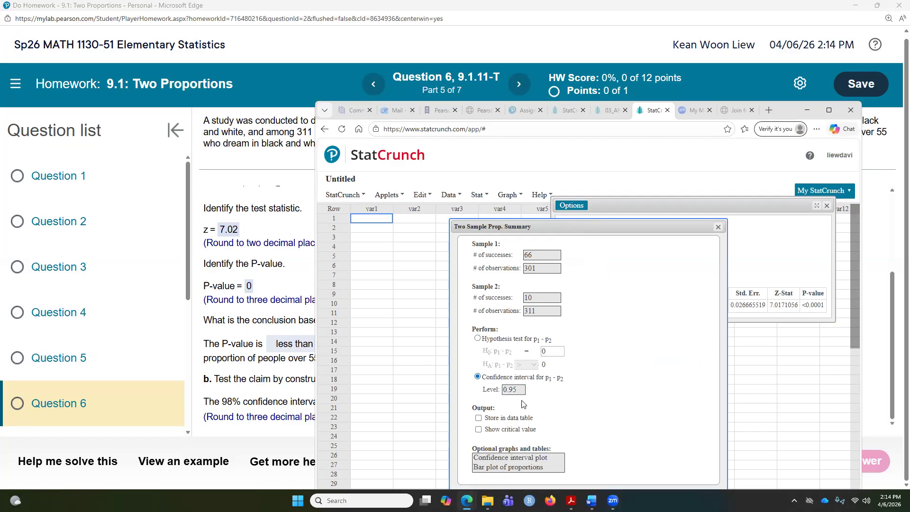
pyautogui.click(524, 389)
pyautogui.moveTo(667, 223); pyautogui.dragTo(665, 175)
pyautogui.click(695, 473)
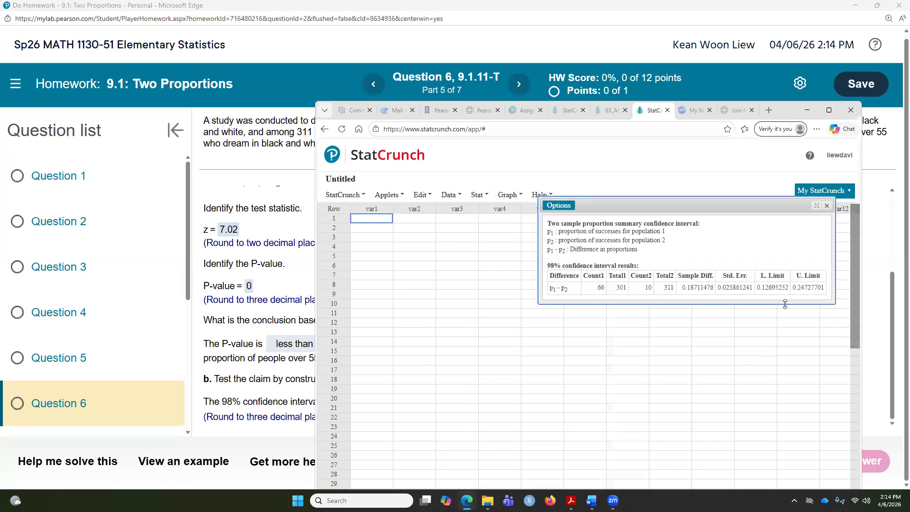
# Highlight the lower and upper limits and arrange the StatCrunch and homework windows side by side
pyautogui.moveTo(756, 287); pyautogui.dragTo(826, 288)
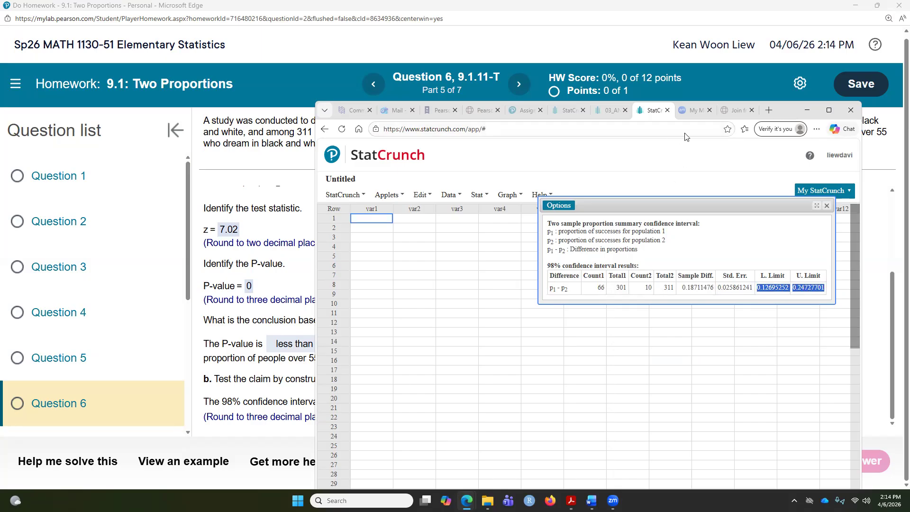
pyautogui.moveTo(788, 115); pyautogui.dragTo(613, 82)
pyautogui.click(779, 52)
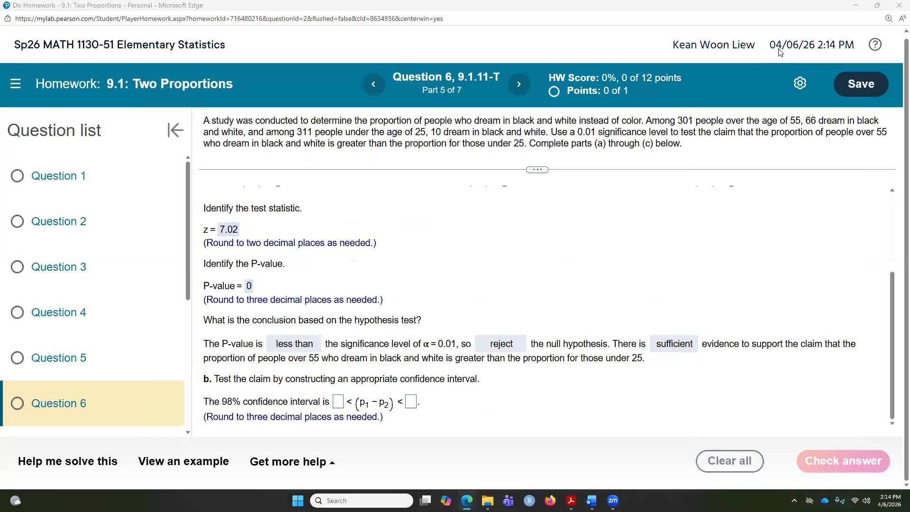
pyautogui.click(877, 5)
pyautogui.click(486, 129)
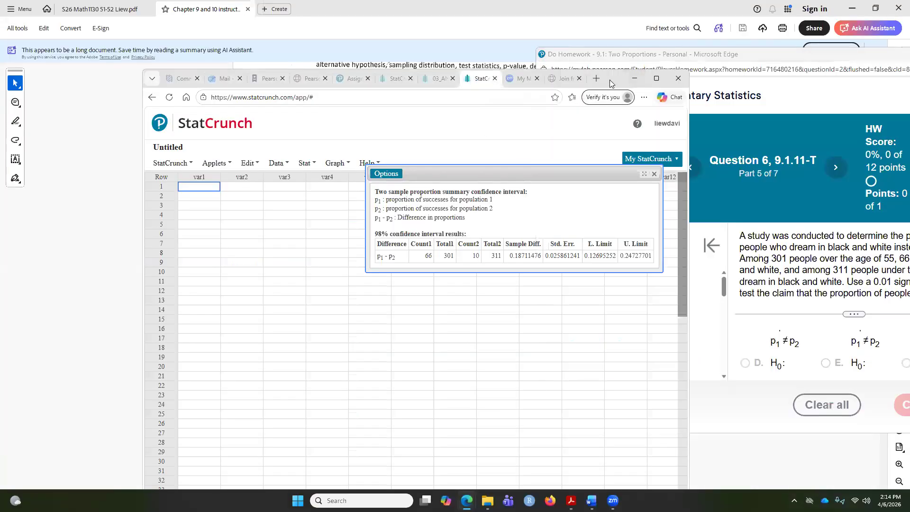
pyautogui.moveTo(613, 80); pyautogui.dragTo(399, 67)
pyautogui.scroll(-1, 857, 275)
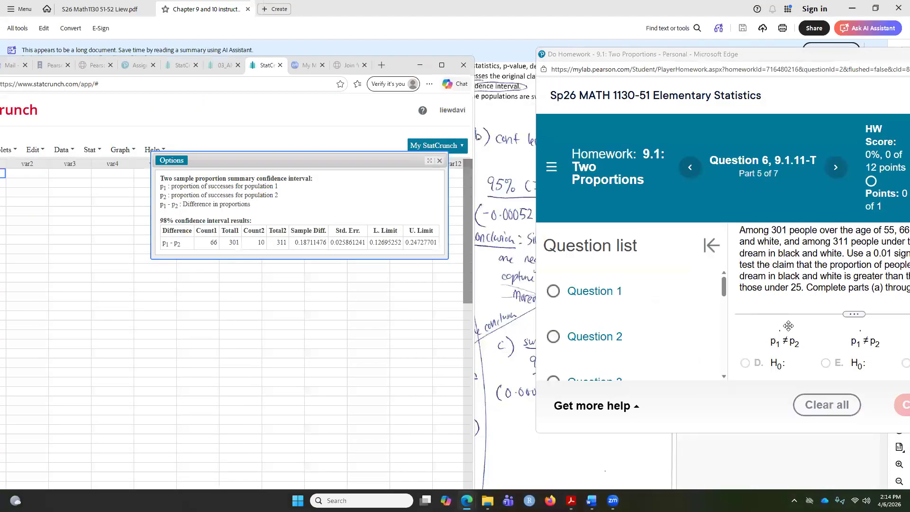
pyautogui.scroll(-5, 788, 325)
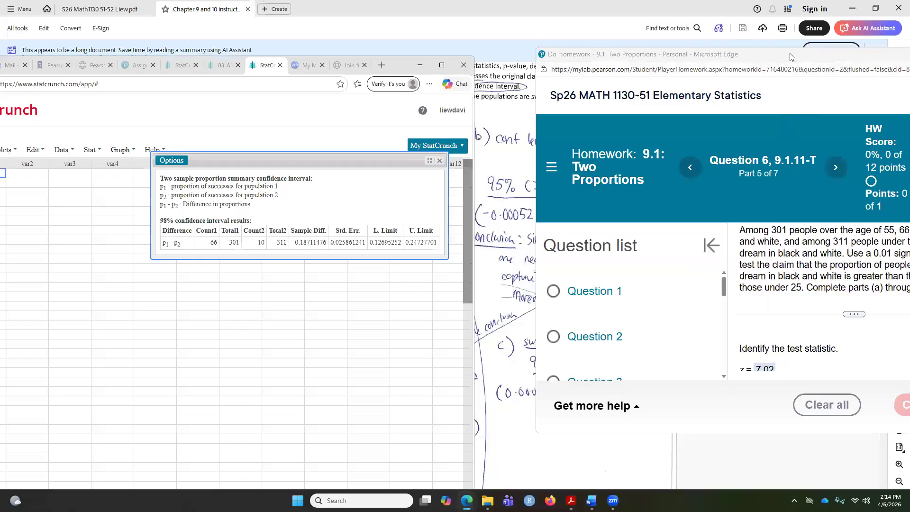
pyautogui.moveTo(792, 56); pyautogui.dragTo(686, 33)
pyautogui.scroll(-3, 778, 320)
pyautogui.scroll(-4, 778, 321)
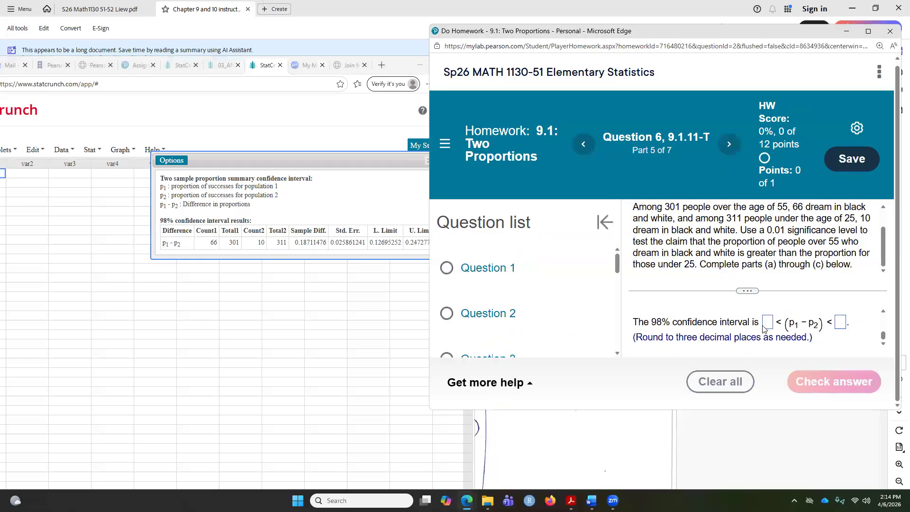
# Enter the 98% confidence interval as 0.127 < (p1 − p2) < 0.247, check the answer, and dismiss the feedback
pyautogui.click(765, 325)
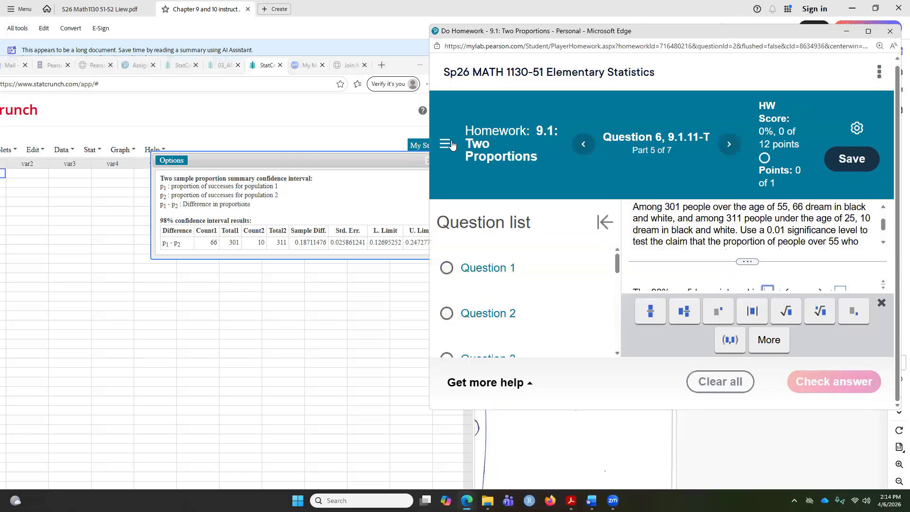
pyautogui.write('0.127')
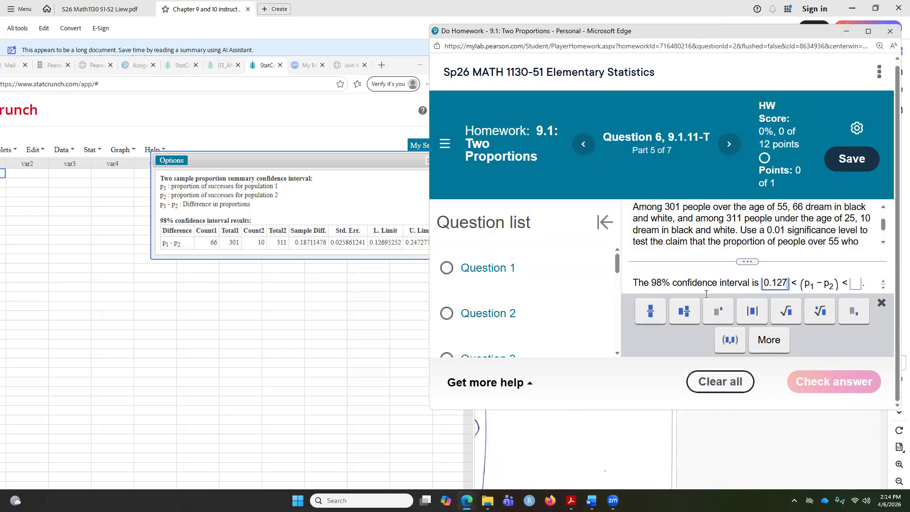
pyautogui.click(856, 284)
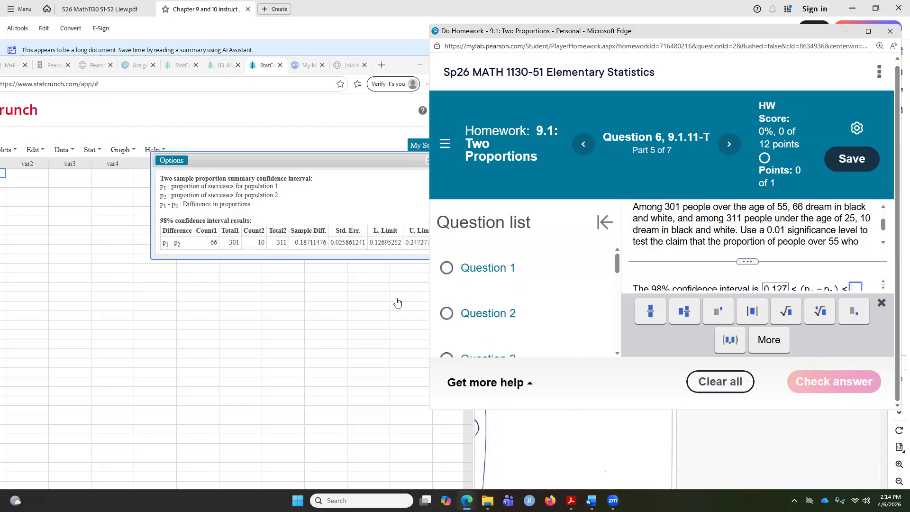
pyautogui.write('0.')
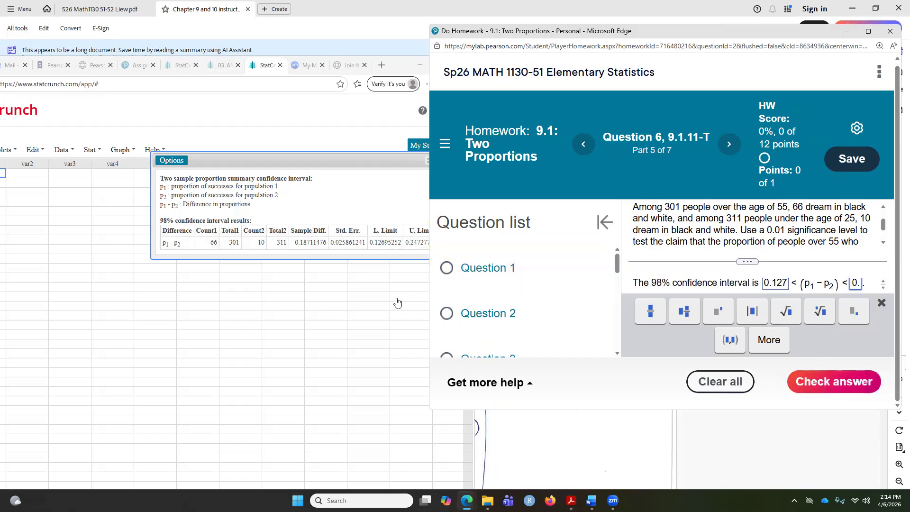
pyautogui.write('247')
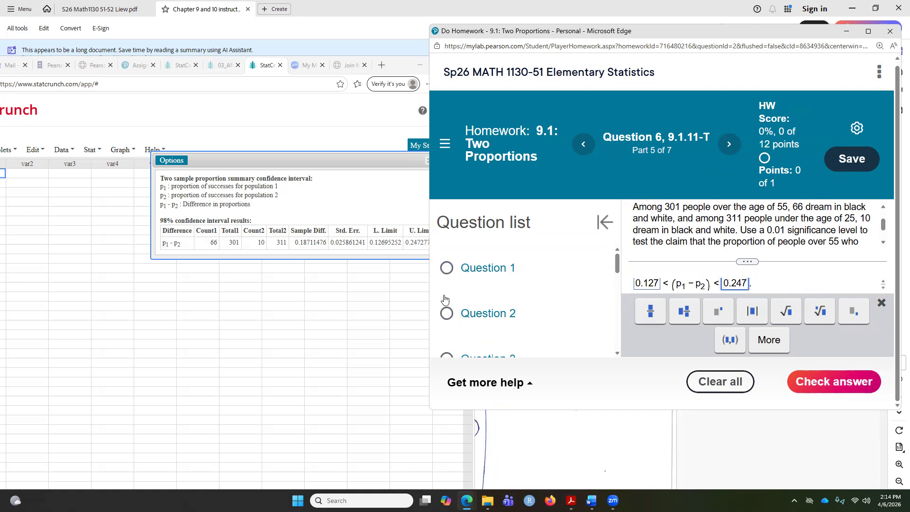
pyautogui.click(826, 390)
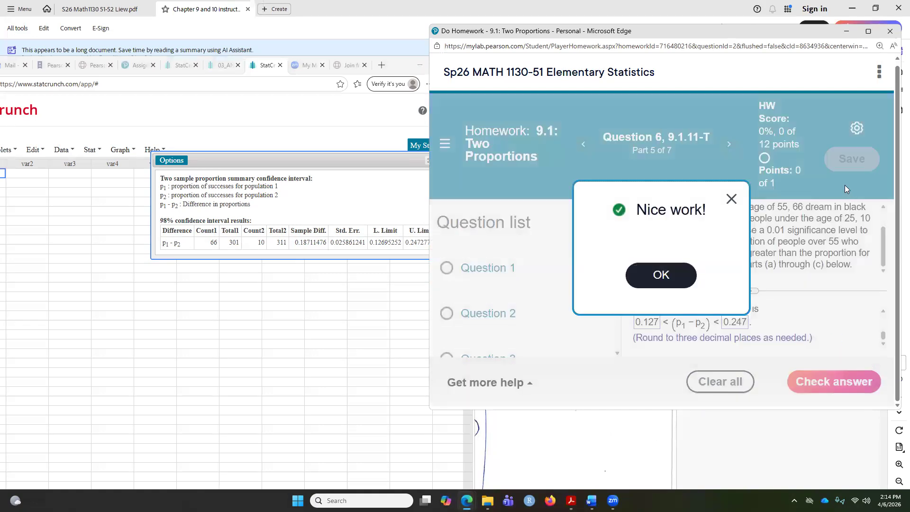
pyautogui.click(681, 277)
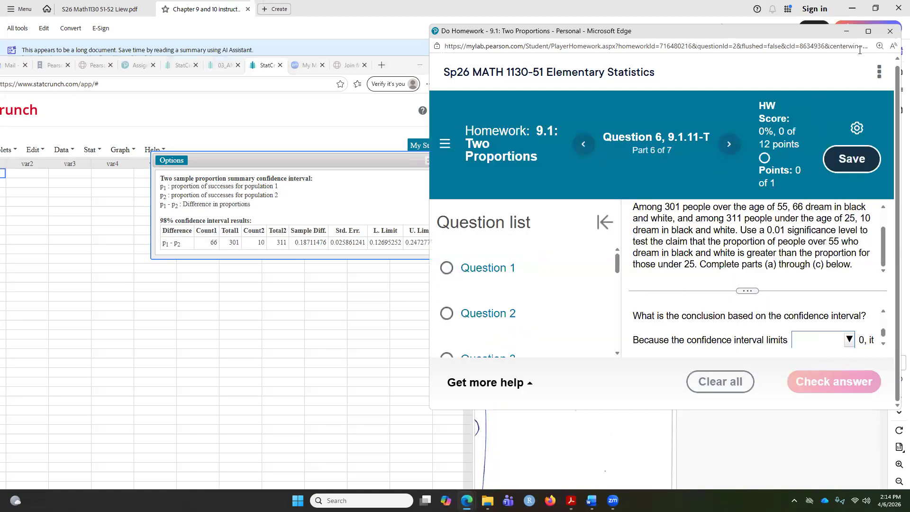
# Maximize the homework window and answer that the interval limits do not include 0, so the proportions are not equal
pyautogui.click(866, 32)
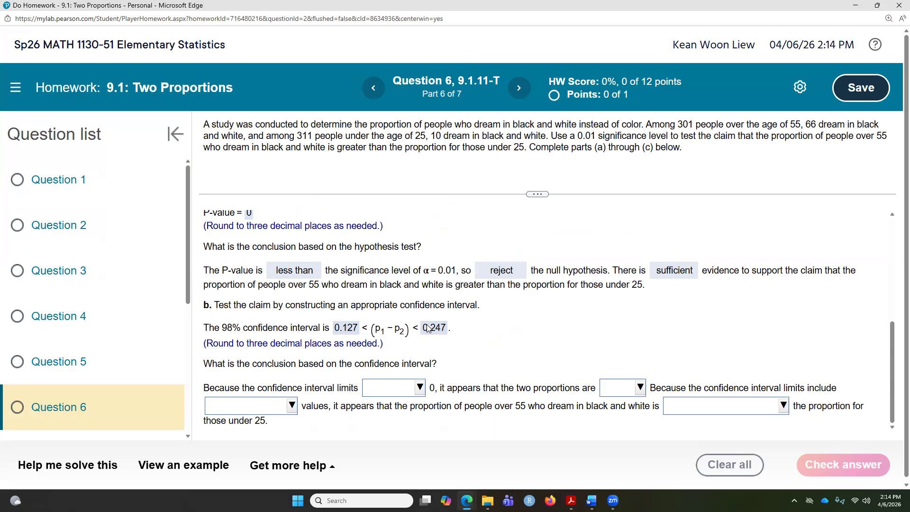
pyautogui.click(417, 389)
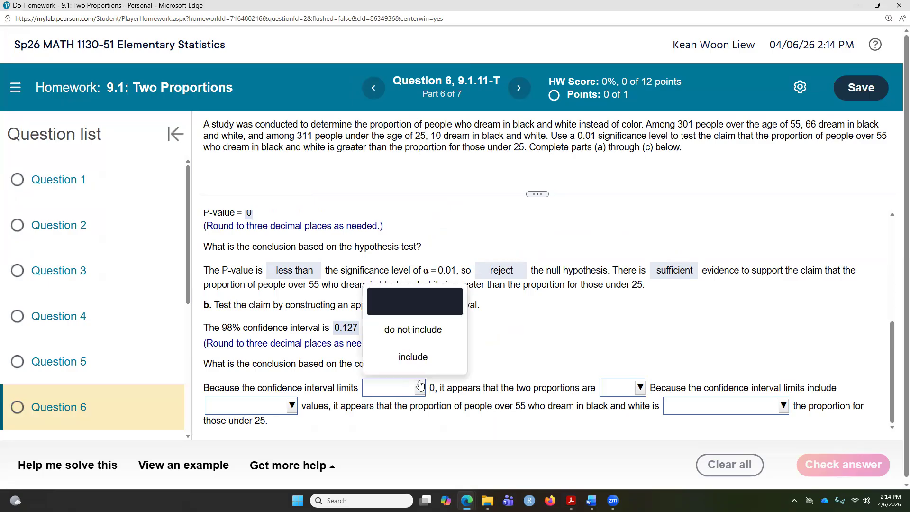
pyautogui.click(409, 331)
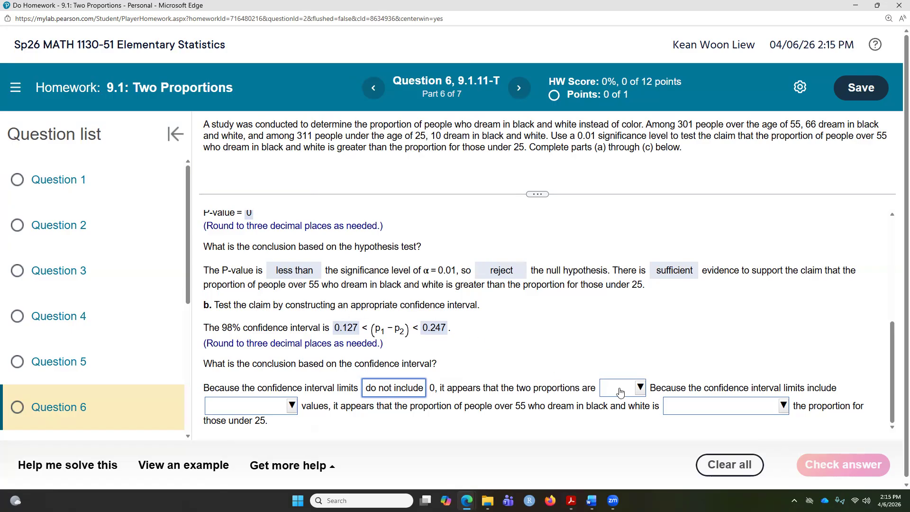
pyautogui.click(641, 388)
pyautogui.click(636, 334)
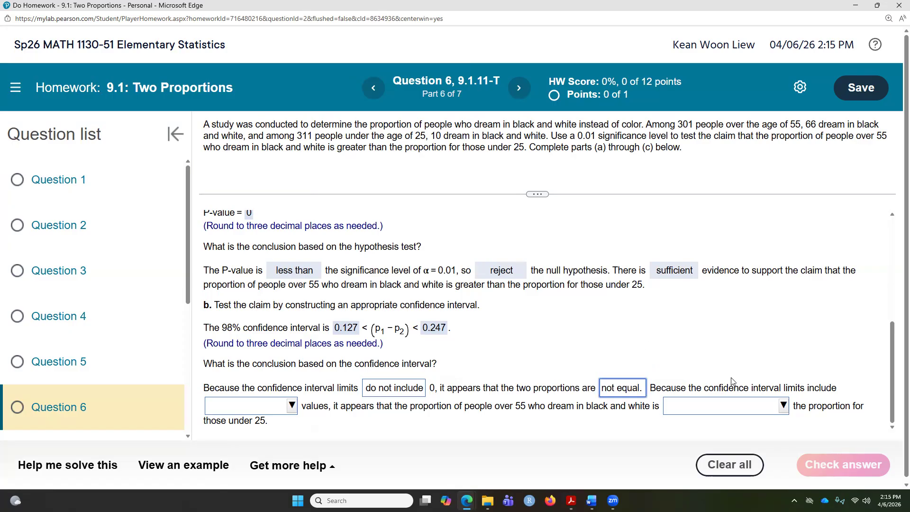
# Complete the conclusion with only positive values and greater than, then check the answer
pyautogui.click(291, 406)
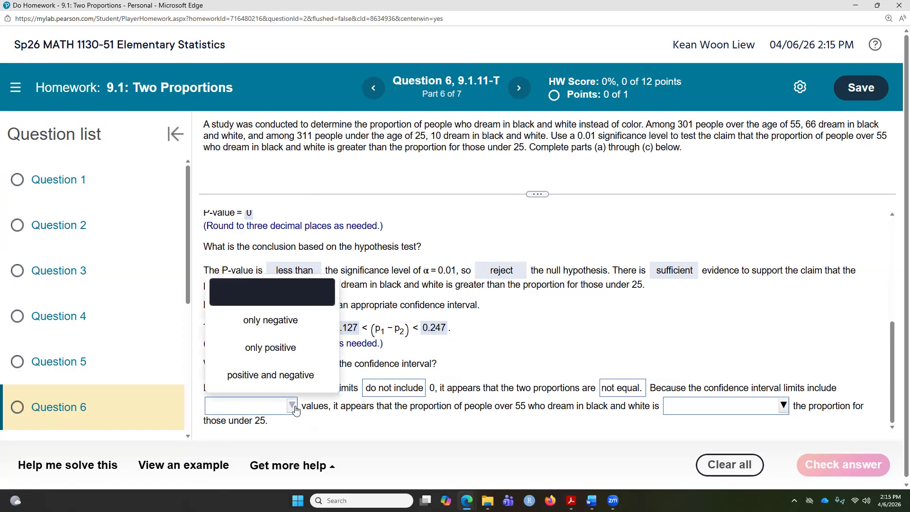
pyautogui.click(289, 351)
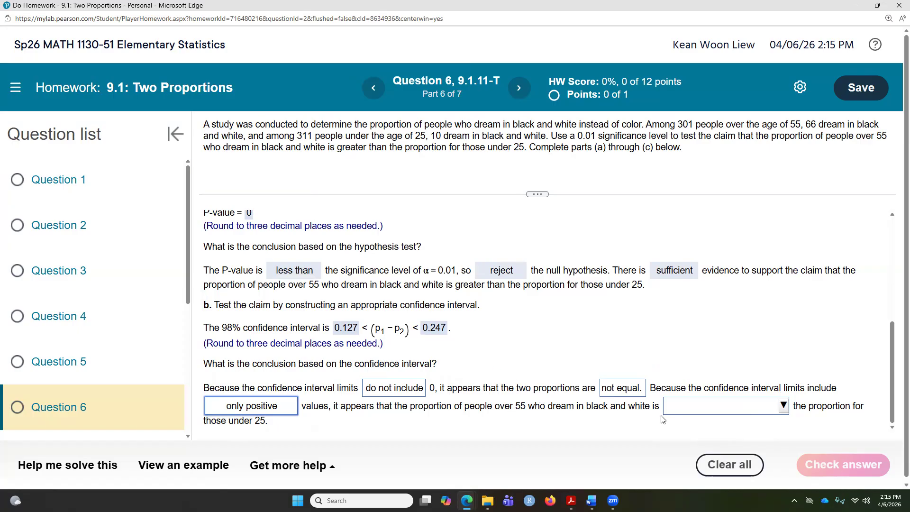
pyautogui.click(777, 406)
pyautogui.click(744, 327)
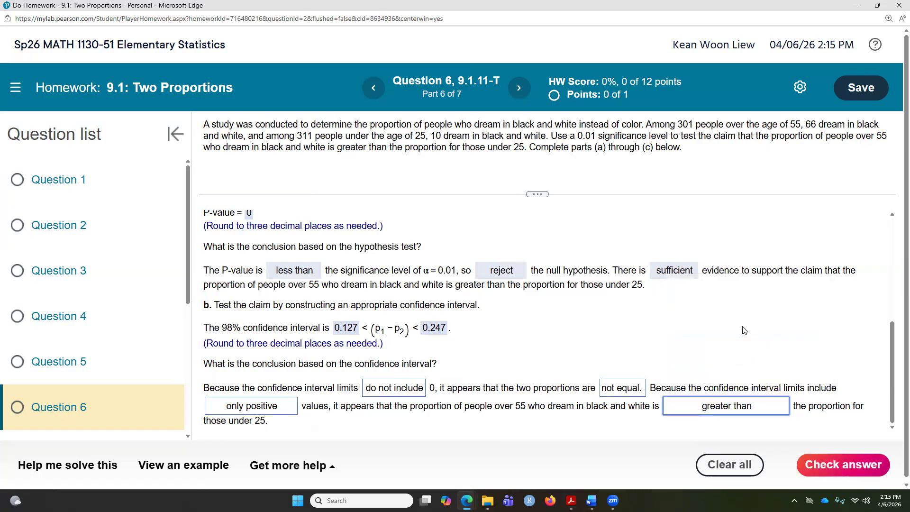
pyautogui.scroll(2, 560, 319)
pyautogui.scroll(-2, 521, 346)
pyautogui.scroll(-1, 630, 393)
pyautogui.click(814, 460)
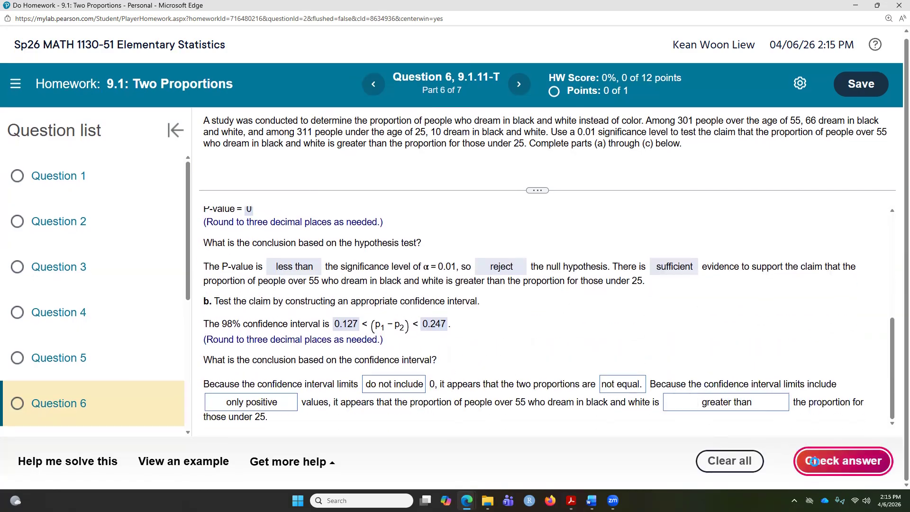
pyautogui.click(451, 301)
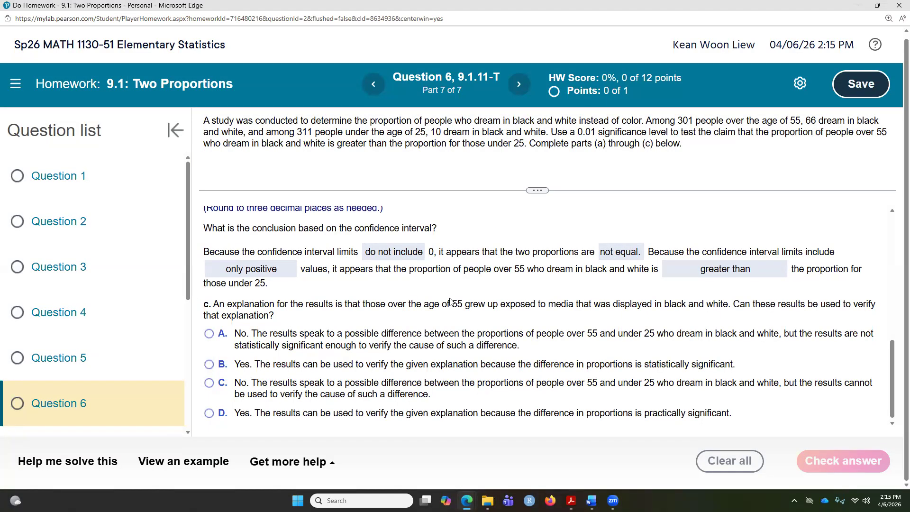
pyautogui.moveTo(467, 500)
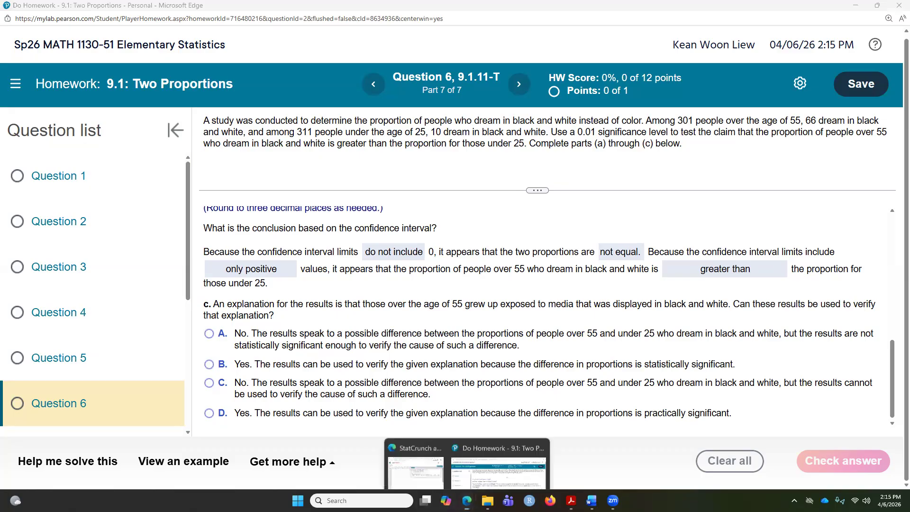
# Reopen the two-proportion summary dialog from the results and toggle between hypothesis test and confidence interval options
pyautogui.click(426, 458)
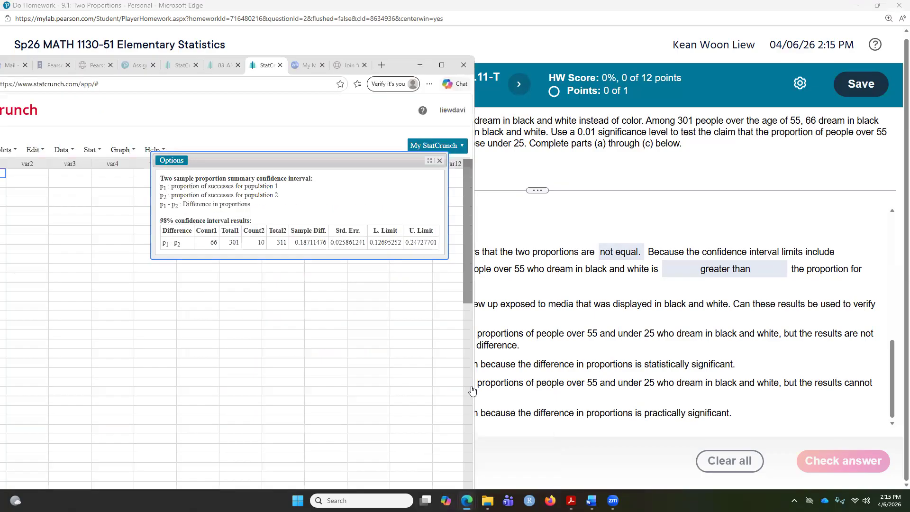
pyautogui.click(172, 161)
pyautogui.click(171, 171)
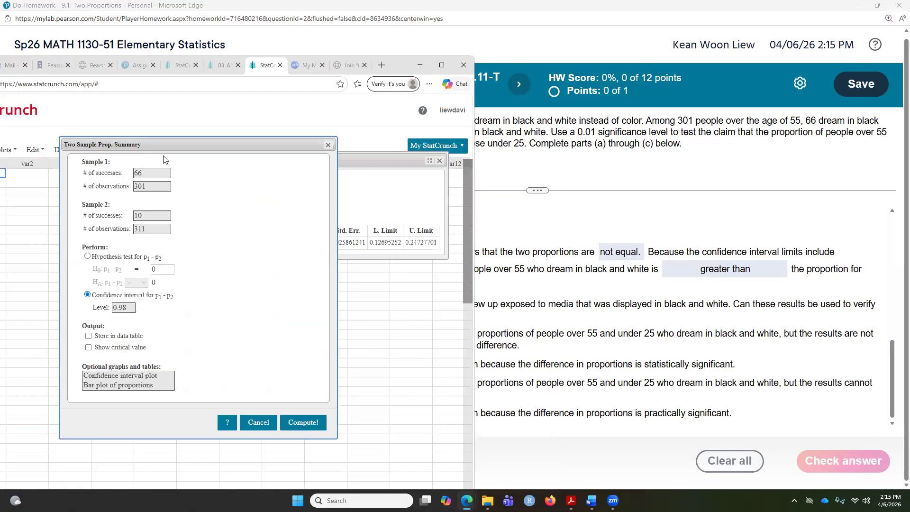
pyautogui.click(87, 256)
pyautogui.click(87, 295)
# Close the Two Proportions homework window, confirming to leave the site
pyautogui.click(460, 49)
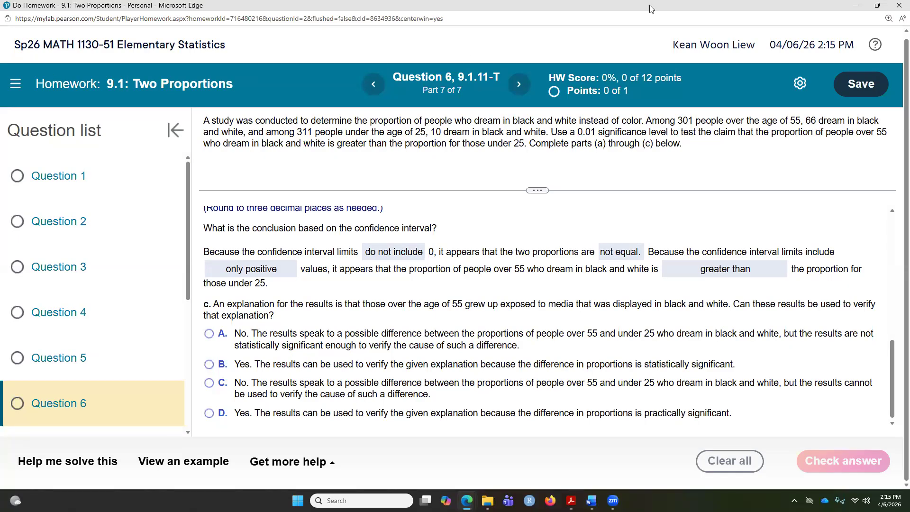
pyautogui.click(898, 10)
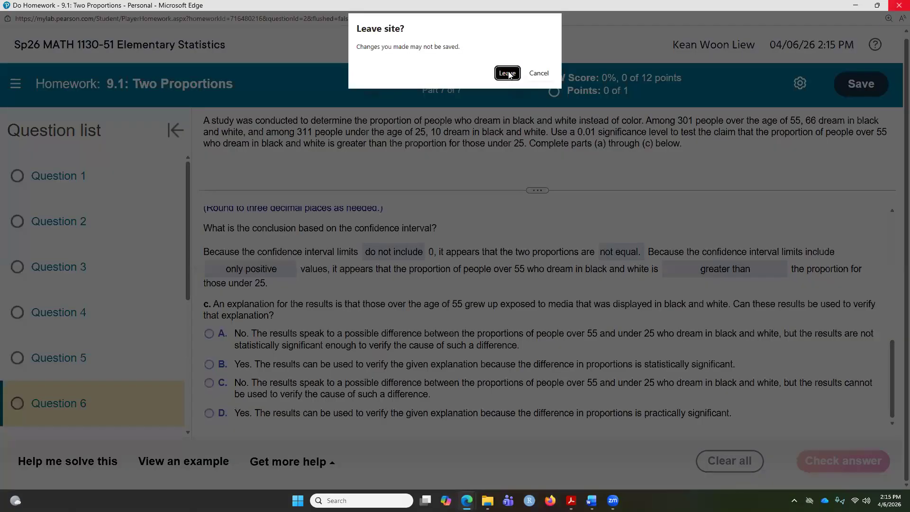
pyautogui.click(507, 74)
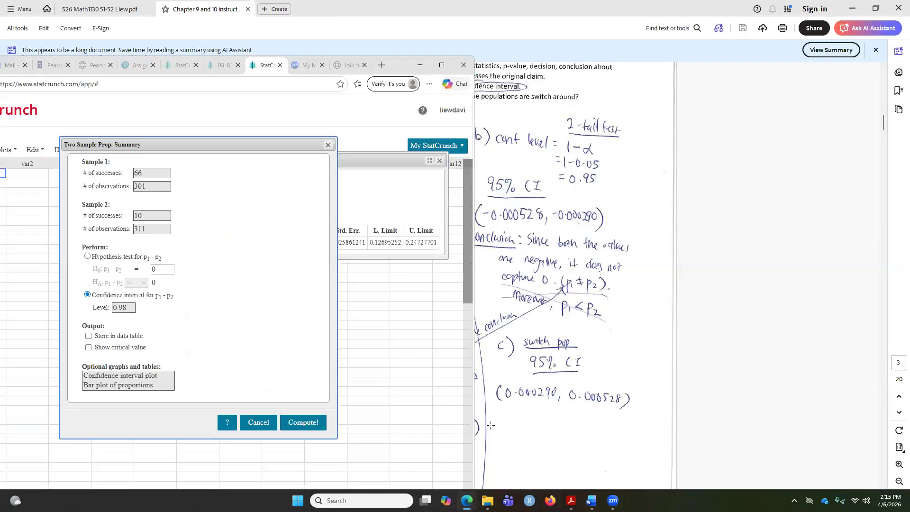
# Maximize the StatCrunch browser window and switch to the MyLab Assignments tab
pyautogui.click(466, 500)
pyautogui.click(467, 500)
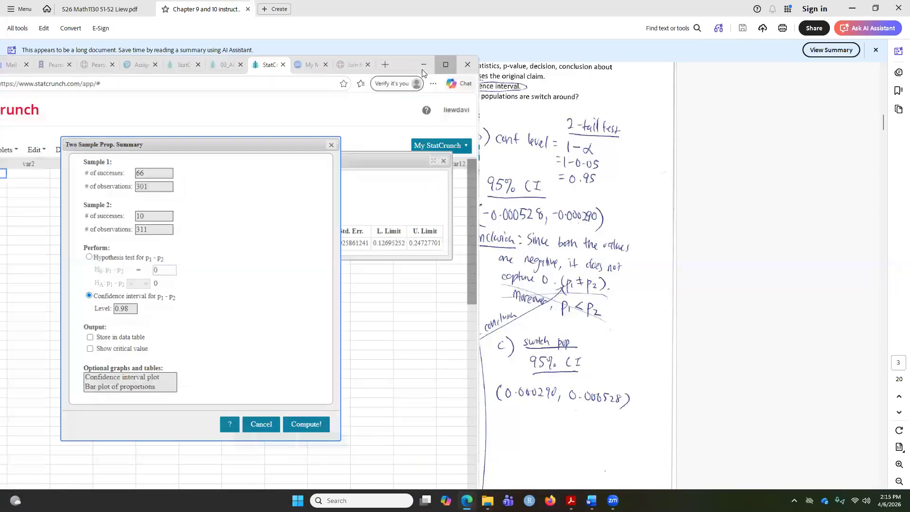
pyautogui.click(446, 65)
pyautogui.click(366, 10)
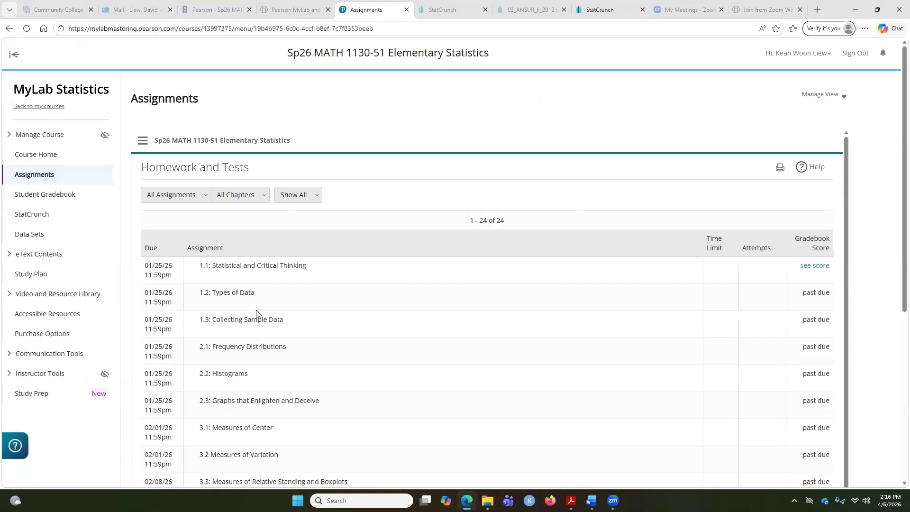
# Open Question 6 of the 9.2: Two Means: Independent assignment and maximize its window
pyautogui.scroll(-5, 256, 313)
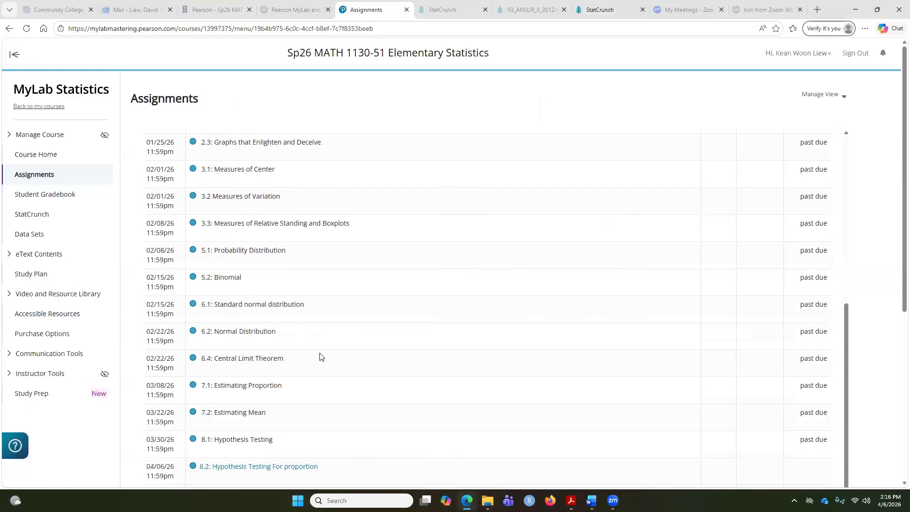
pyautogui.scroll(-4, 320, 356)
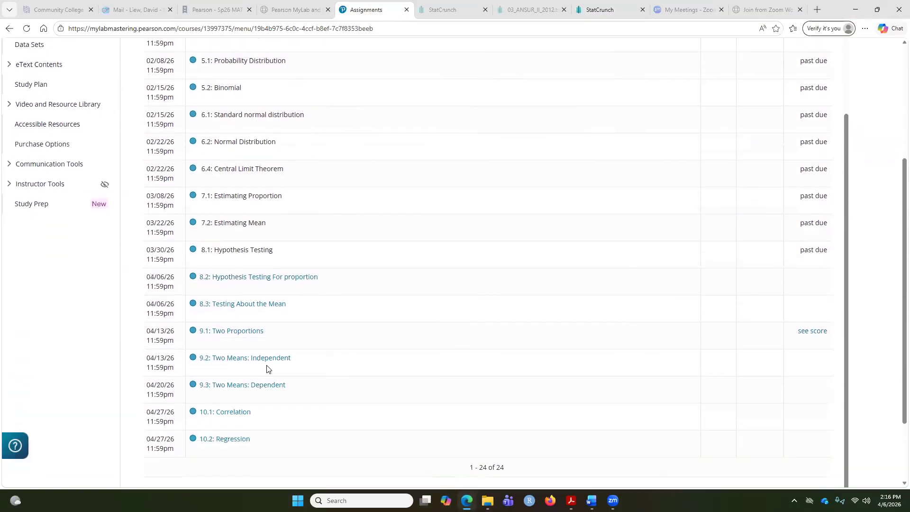
pyautogui.click(259, 364)
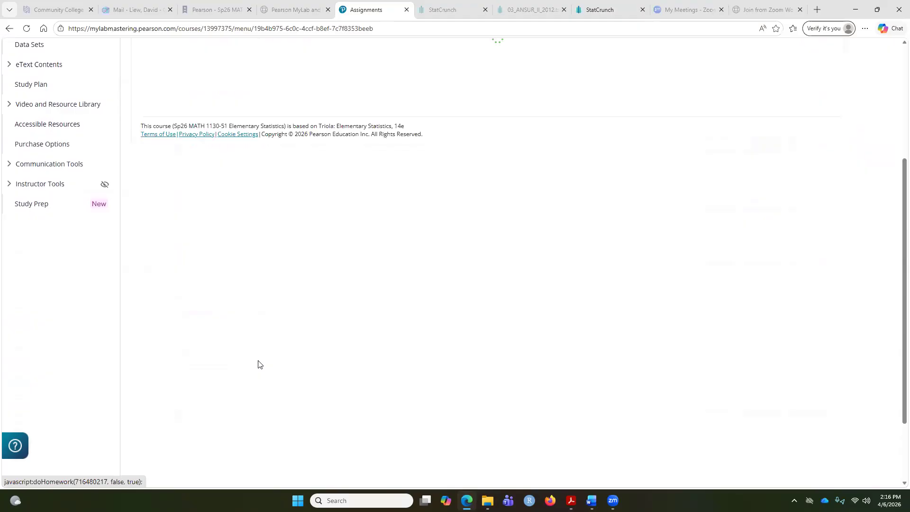
pyautogui.scroll(2, 260, 361)
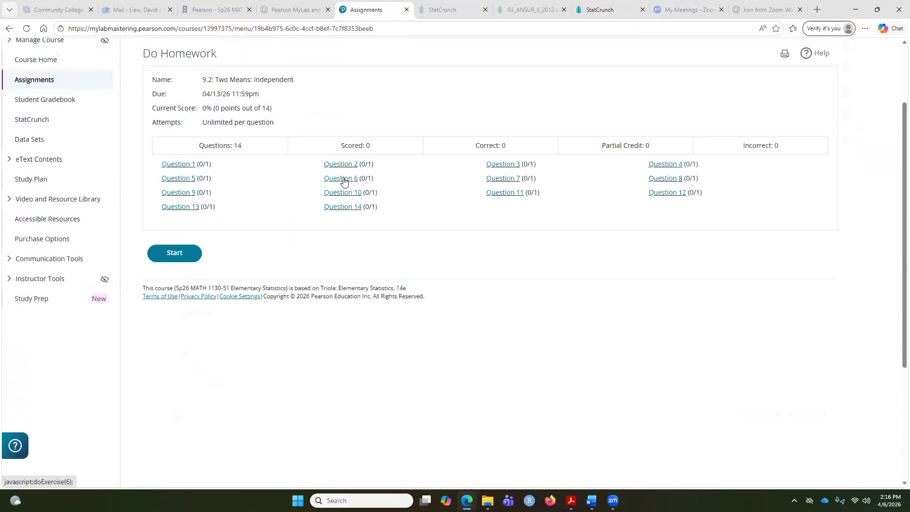
pyautogui.click(343, 180)
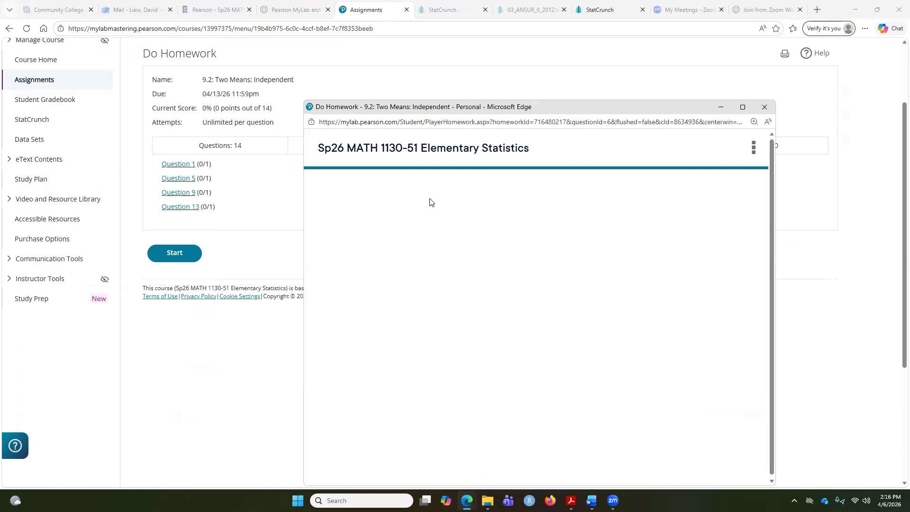
pyautogui.click(742, 106)
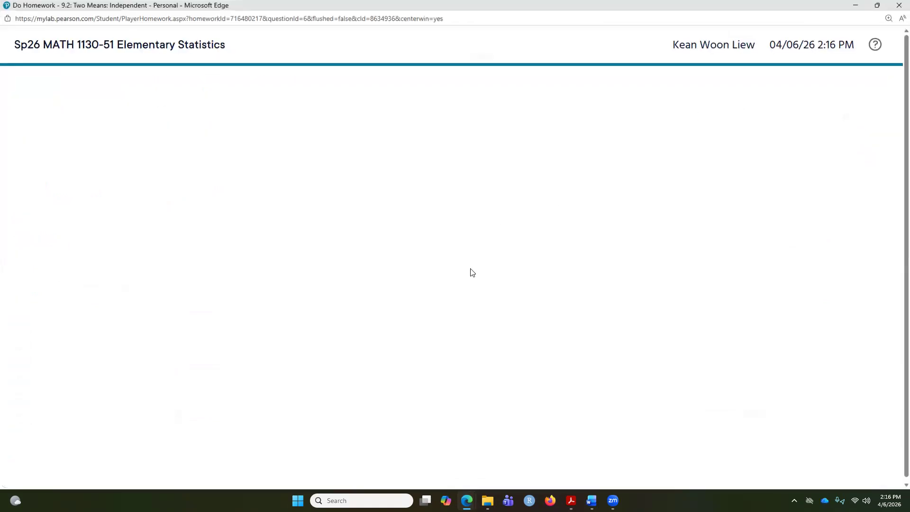
# Switch to the StatCrunch tab and close the Two Sample Prop. Summary dialog
pyautogui.moveTo(468, 496)
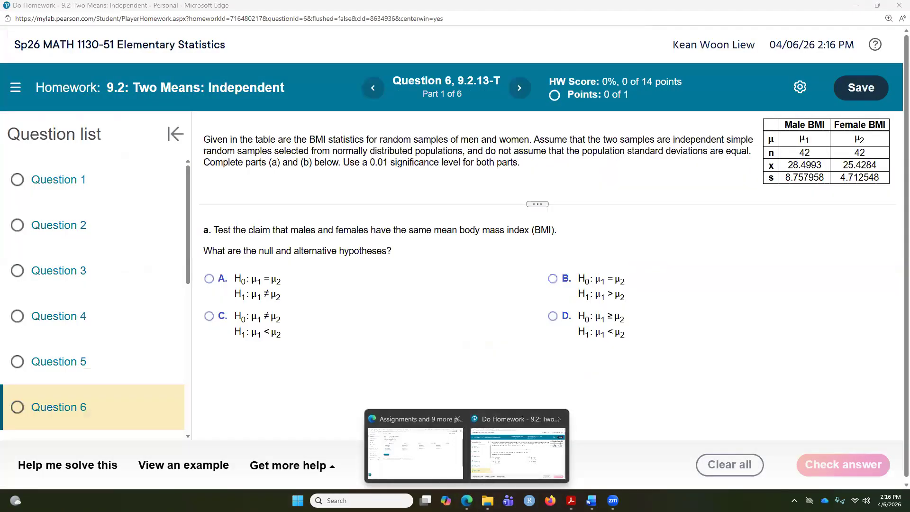
pyautogui.click(513, 452)
pyautogui.moveTo(467, 501)
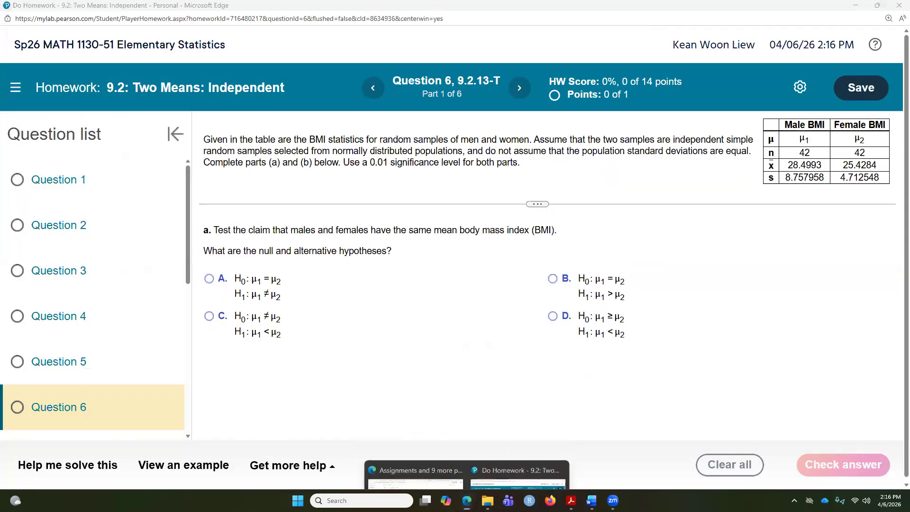
pyautogui.click(423, 450)
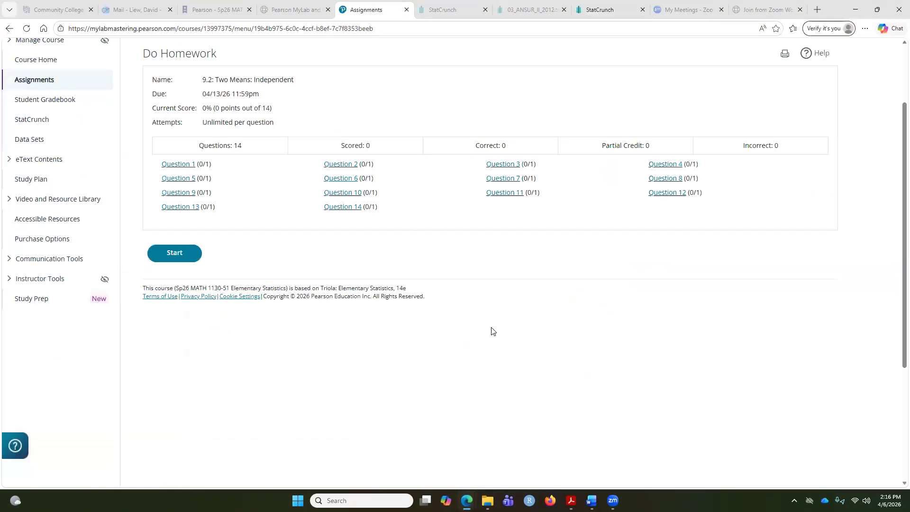
pyautogui.click(600, 14)
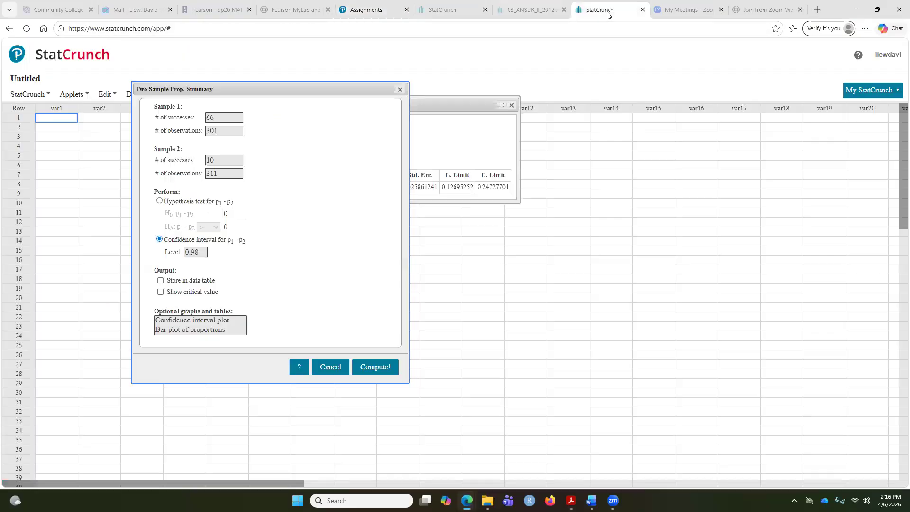
pyautogui.click(400, 89)
pyautogui.click(232, 77)
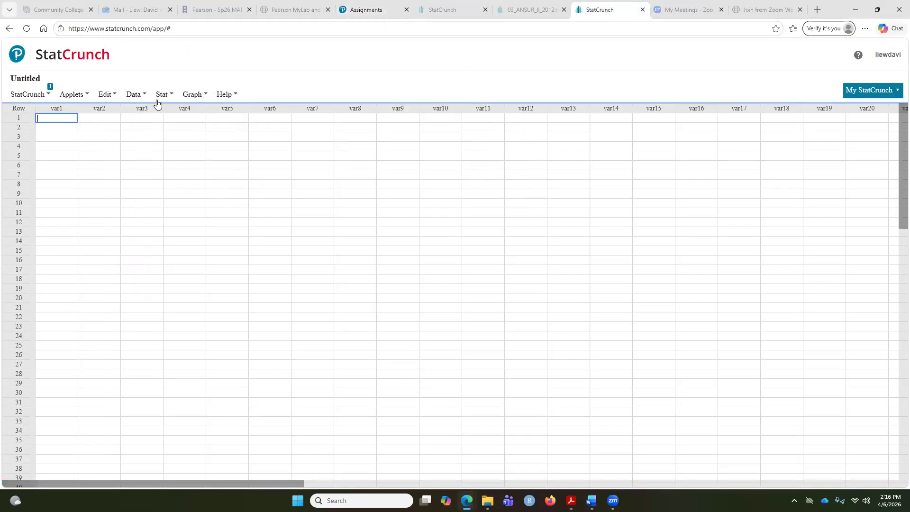
pyautogui.click(162, 94)
pyautogui.moveTo(199, 156)
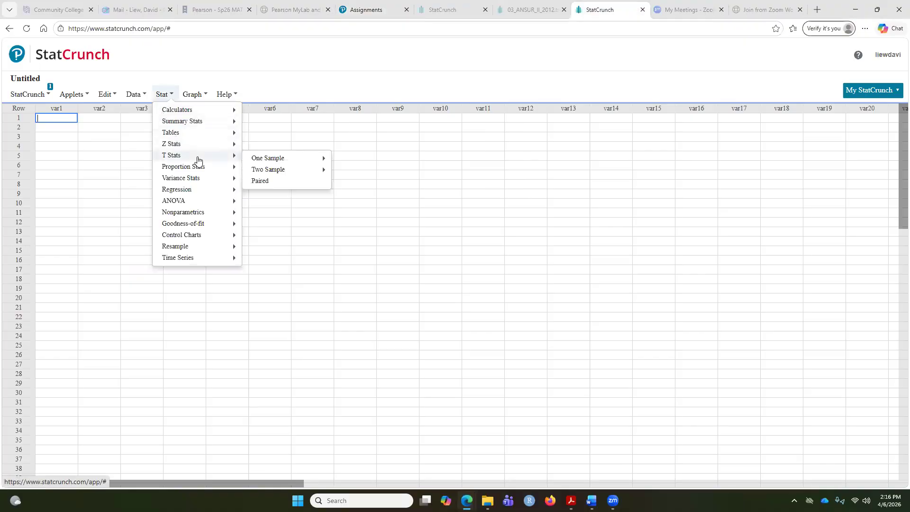
pyautogui.moveTo(280, 175)
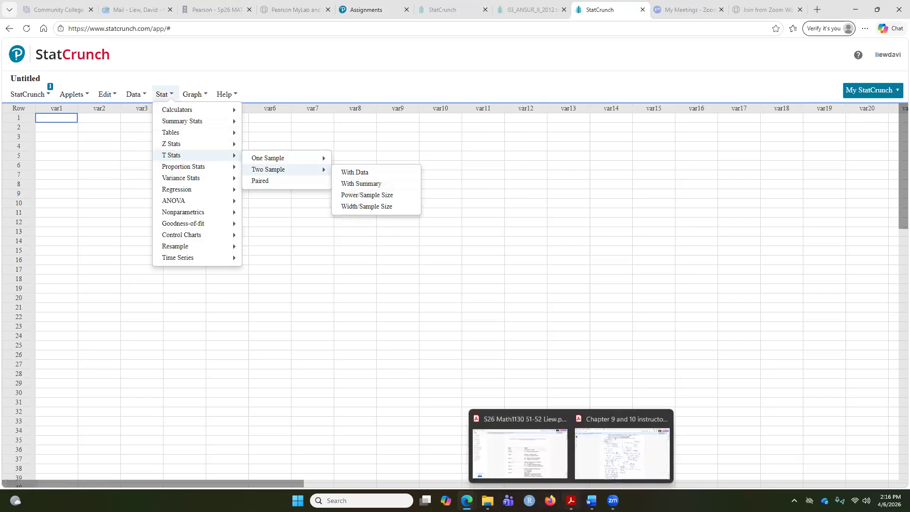
# Answer the hypotheses as H0: μ1 = μ2 and H1: μ1 ≠ μ2, check the answer and dismiss the feedback
pyautogui.click(467, 500)
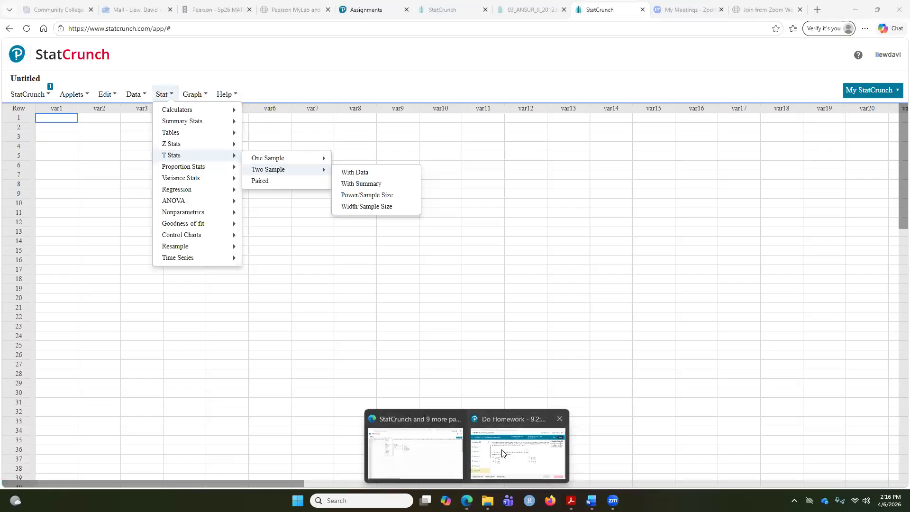
pyautogui.click(517, 466)
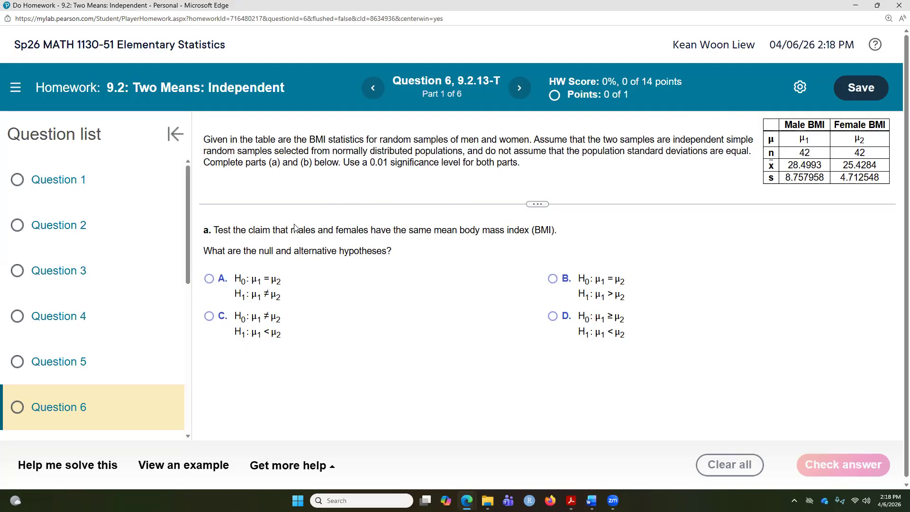
pyautogui.moveTo(286, 230); pyautogui.dragTo(343, 231)
pyautogui.moveTo(459, 230); pyautogui.dragTo(408, 230)
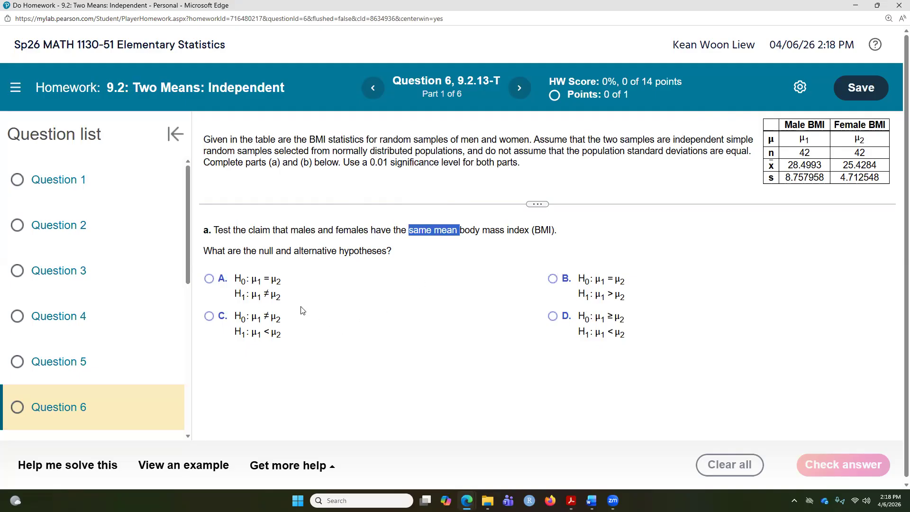
pyautogui.click(209, 279)
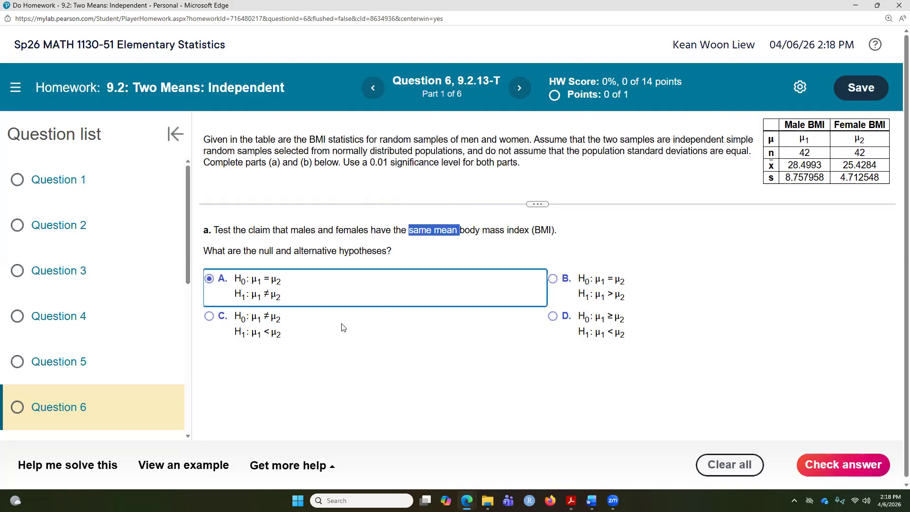
pyautogui.click(822, 464)
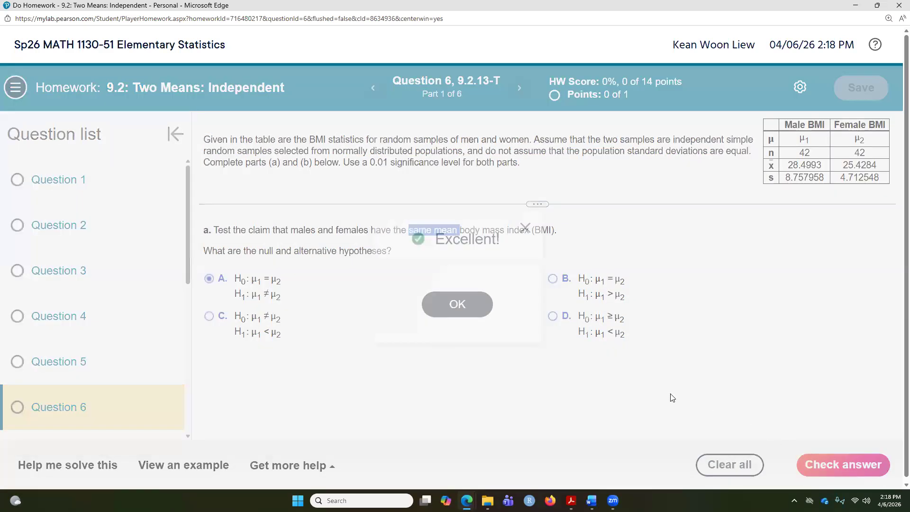
pyautogui.click(458, 311)
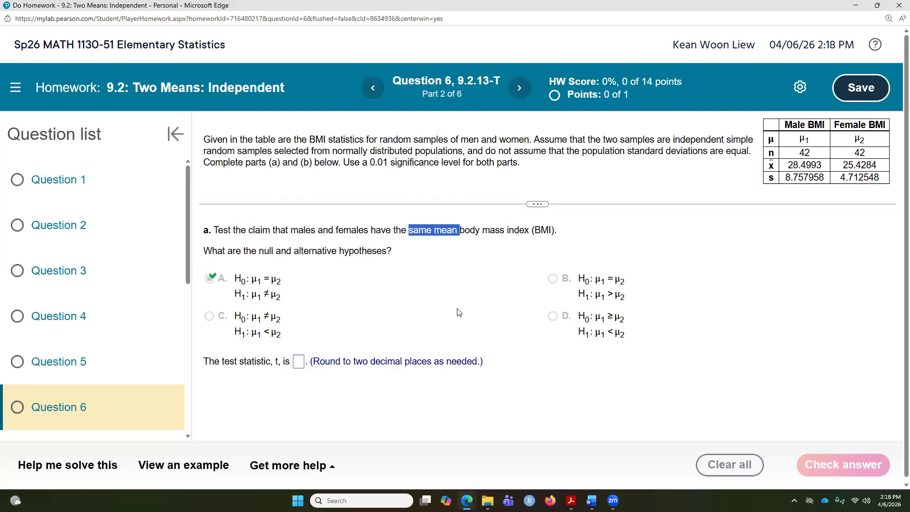
# In StatCrunch, open the Two Sample T Summary dialog for a test with summary statistics
pyautogui.moveTo(572, 501)
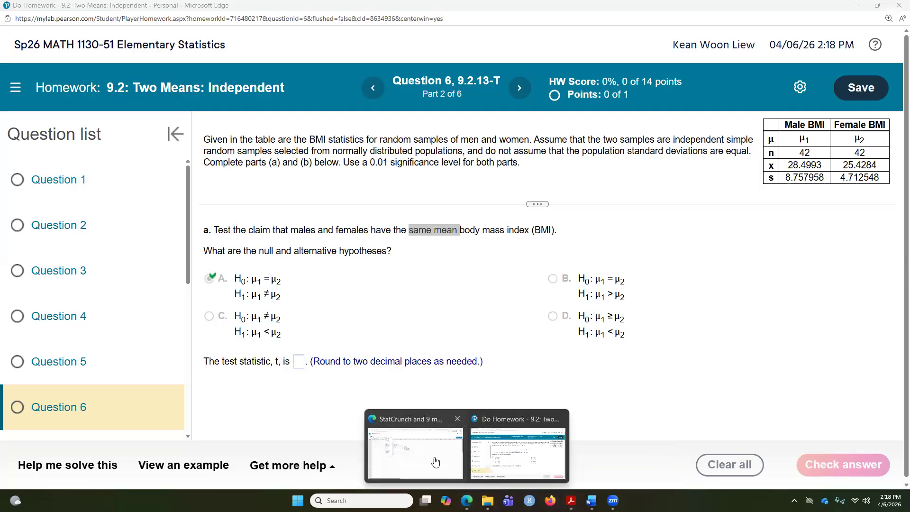
pyautogui.click(432, 459)
pyautogui.click(162, 94)
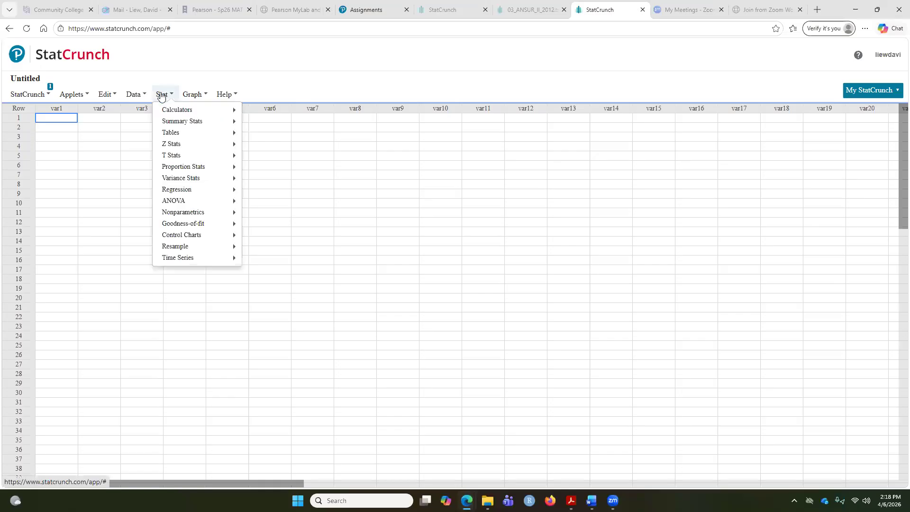
pyautogui.moveTo(222, 160)
pyautogui.moveTo(279, 171)
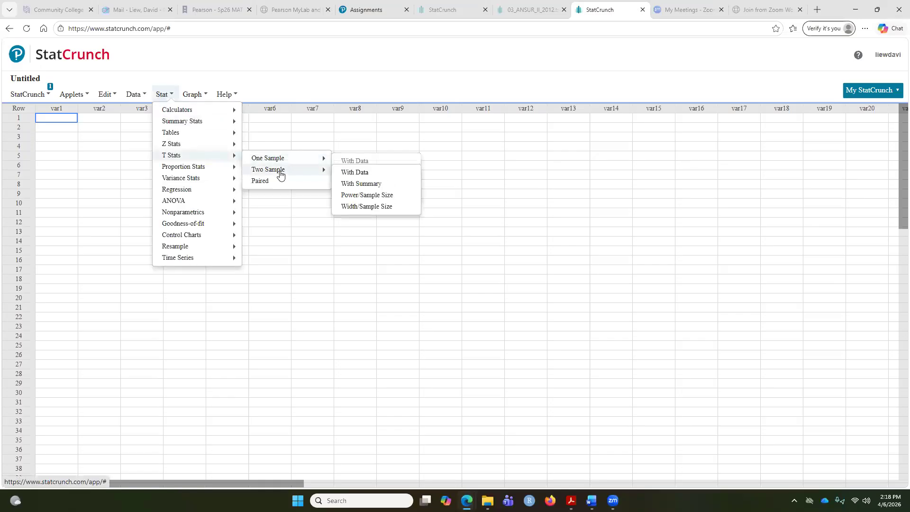
pyautogui.click(363, 183)
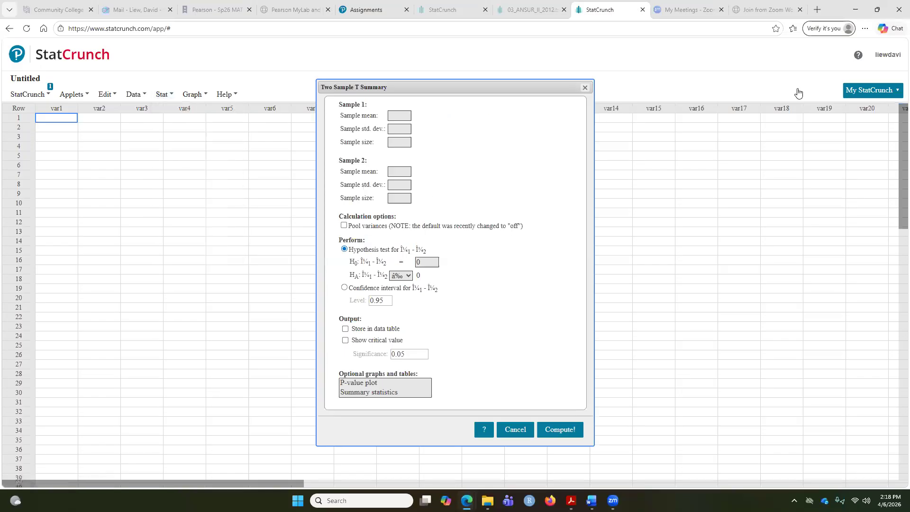
# Arrange the StatCrunch window beside the homework and highlight "males" in the question text
pyautogui.doubleClick(836, 15)
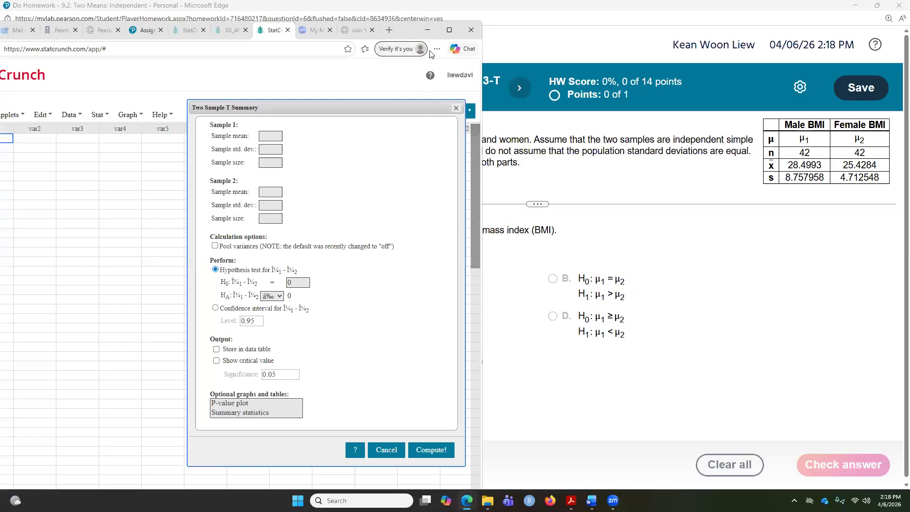
pyautogui.click(673, 226)
pyautogui.moveTo(286, 231); pyautogui.dragTo(318, 230)
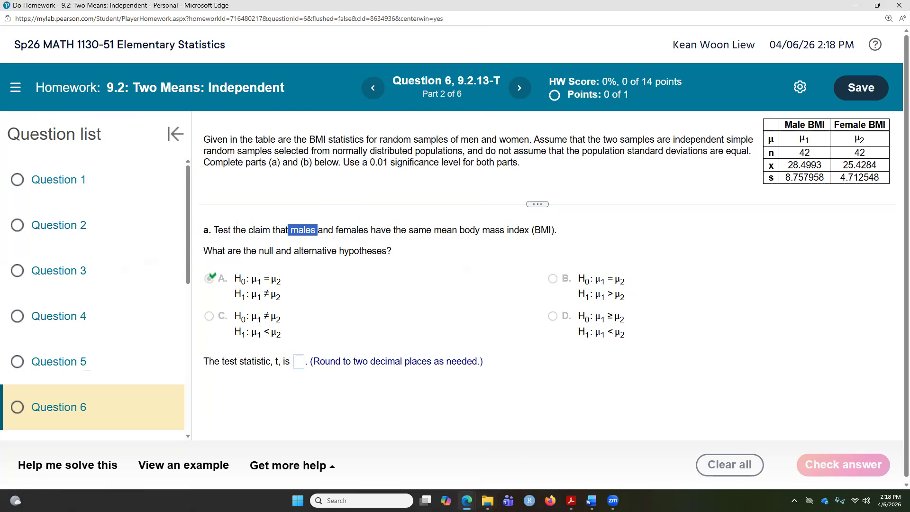
pyautogui.moveTo(466, 501)
pyautogui.click(410, 458)
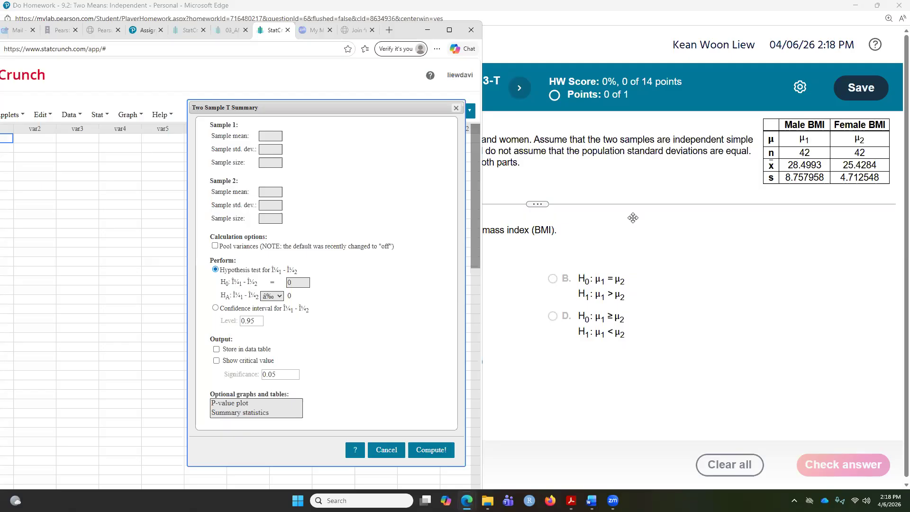
# Enter sample 1's mean 28.4993, standard deviation 8.757958 and sample size 42
pyautogui.click(270, 135)
pyautogui.write('28.4993')
pyautogui.press('Tab')
pyautogui.write('8.757958')
pyautogui.press('Tab')
pyautogui.write('42')
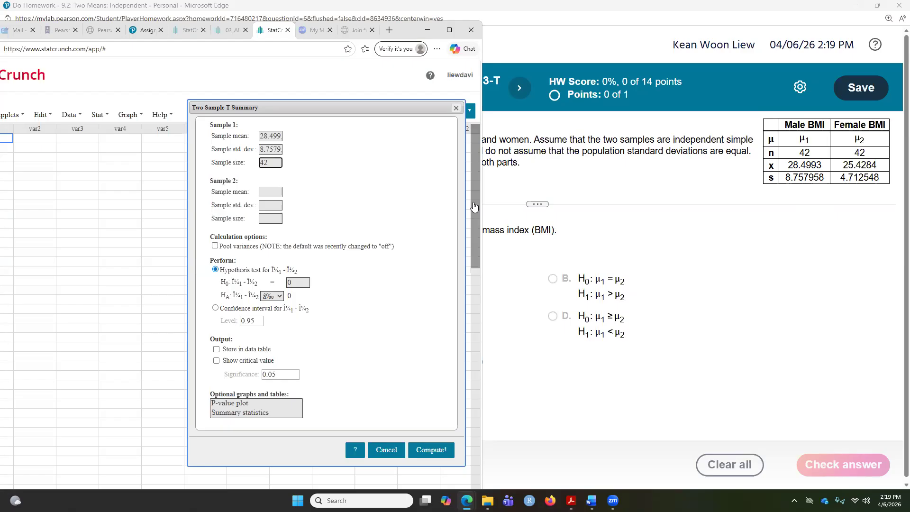
# Enter sample 2's mean 25.4284 and standard deviation 4.712548
pyautogui.click(271, 193)
pyautogui.write('25.4284')
pyautogui.click(261, 207)
pyautogui.write('4.712548')
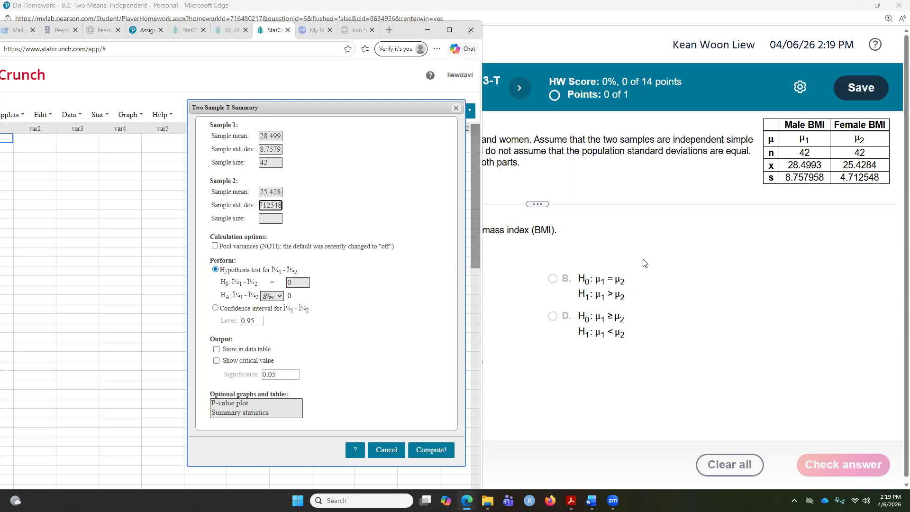
# Enter sample 2's size 42, choose the two-sided alternative hypothesis, and compute the hypothesis test
pyautogui.click(266, 217)
pyautogui.write('42')
pyautogui.click(278, 297)
pyautogui.click(270, 309)
pyautogui.click(431, 450)
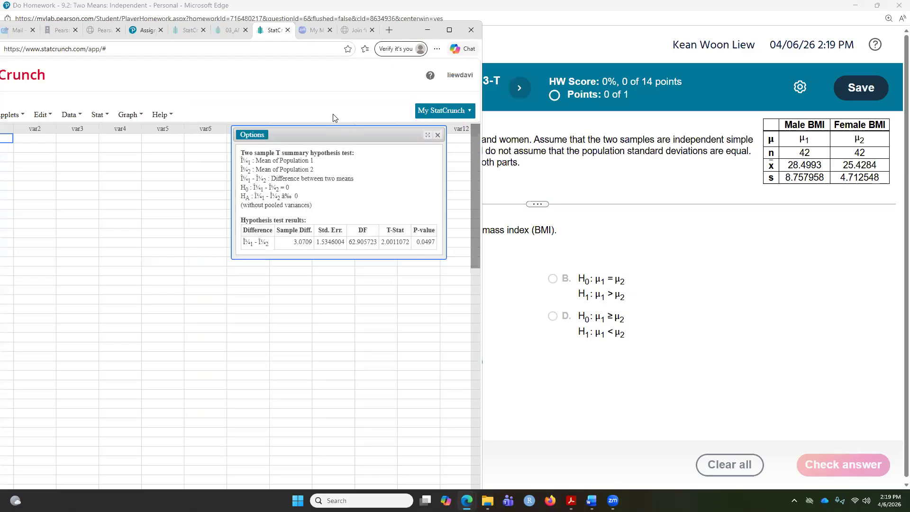
# Move the results window aside and place the homework window beside StatCrunch with the question list collapsed
pyautogui.moveTo(323, 136); pyautogui.dragTo(269, 153)
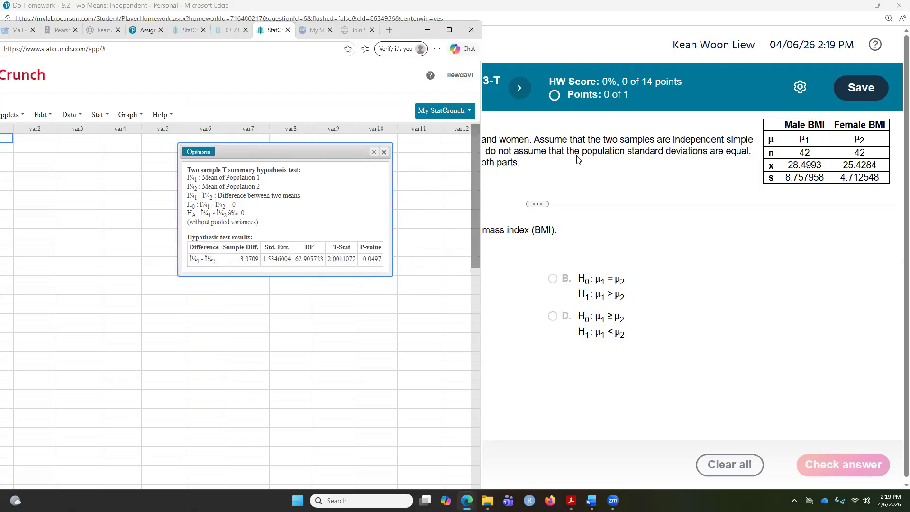
pyautogui.doubleClick(654, 7)
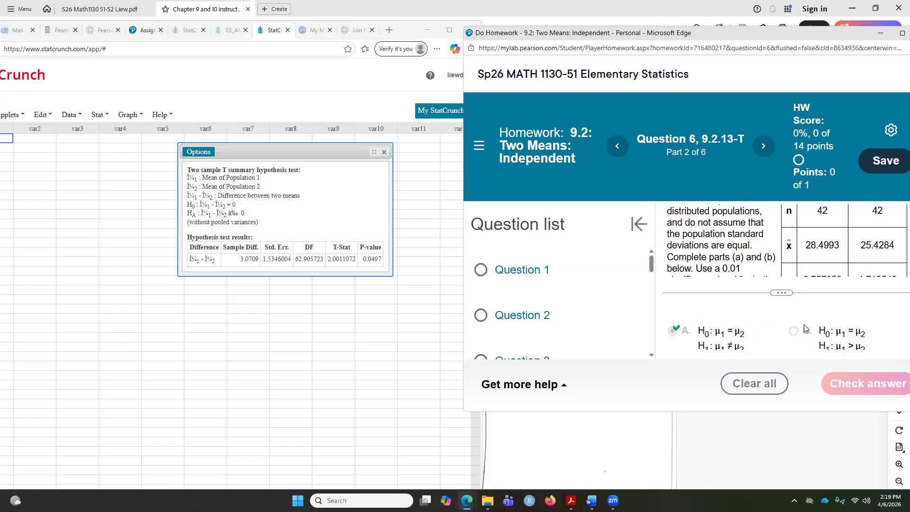
pyautogui.click(638, 223)
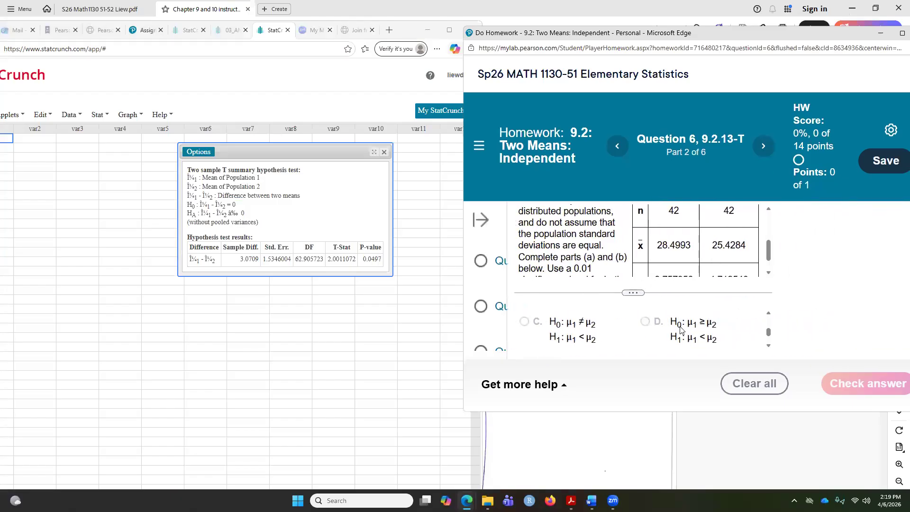
# Answer the test statistic as 2 and check the answer
pyautogui.click(608, 338)
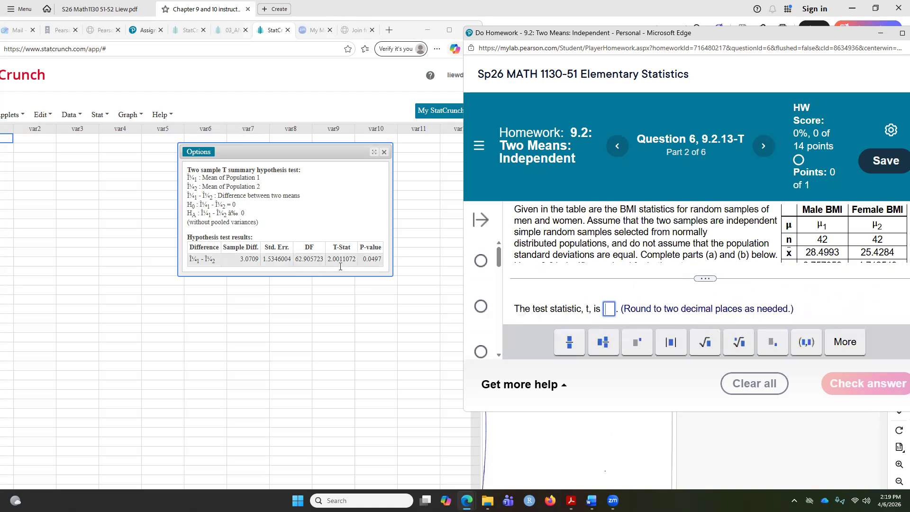
pyautogui.write('2')
pyautogui.click(871, 397)
pyautogui.click(693, 278)
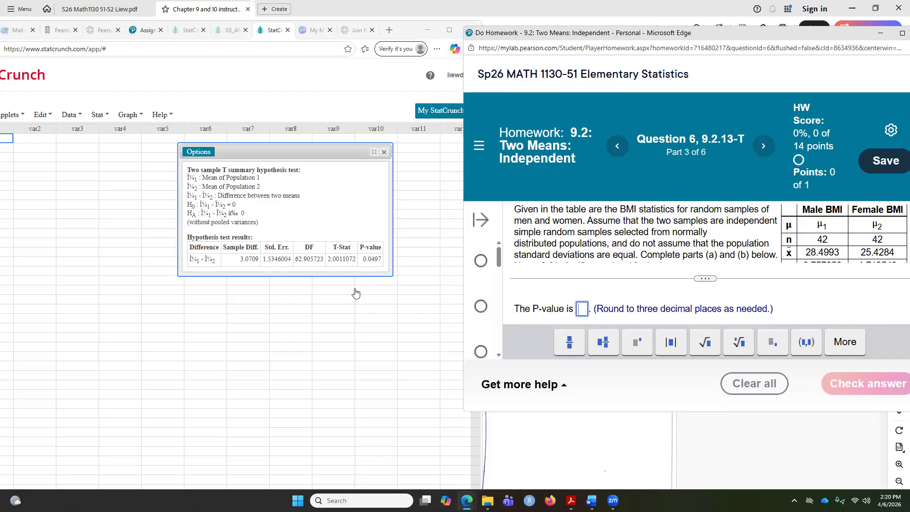
# Answer the P-value as 0.05 and check the answer
pyautogui.write('0.0')
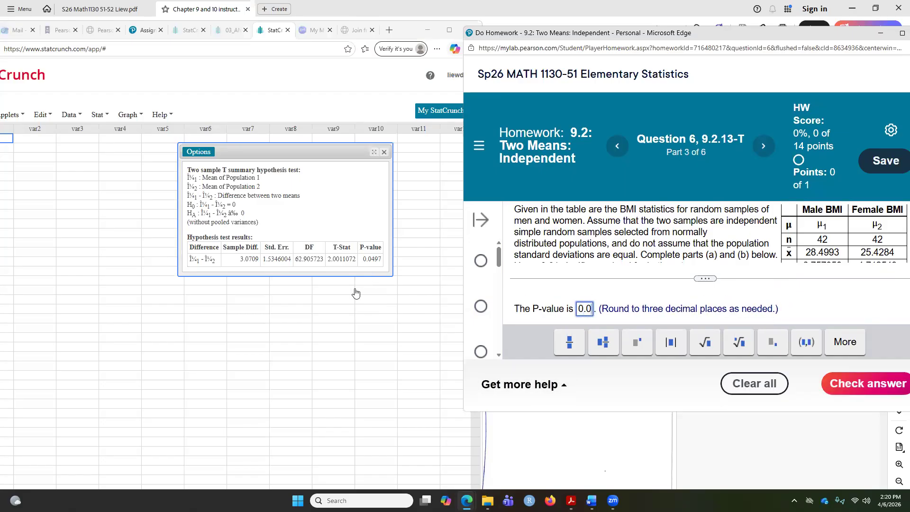
pyautogui.write('5')
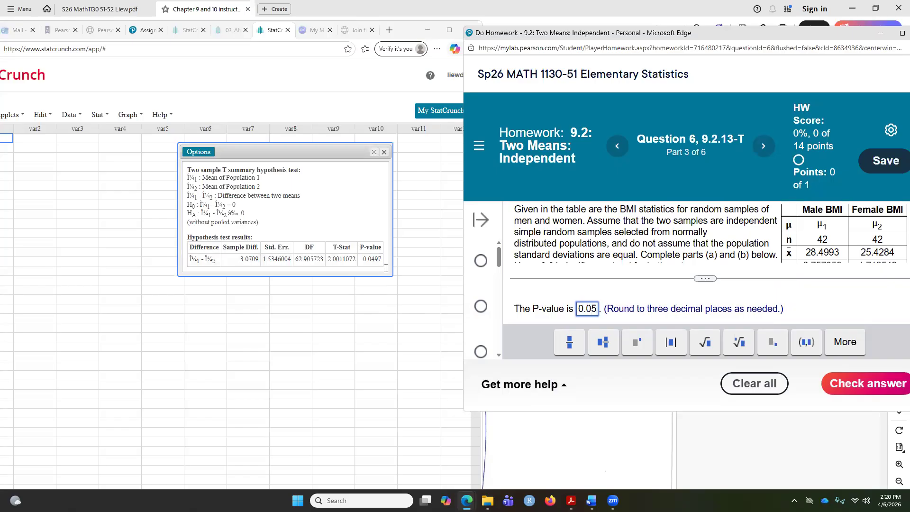
pyautogui.click(878, 383)
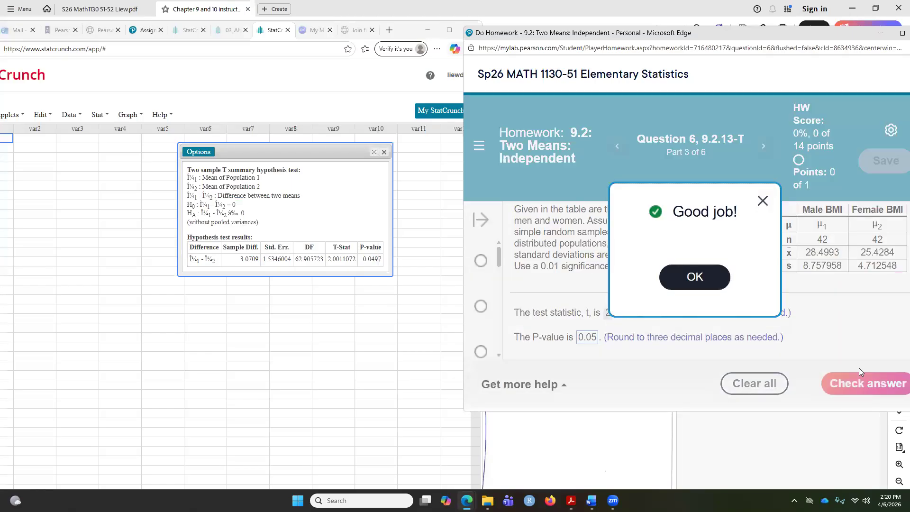
pyautogui.click(705, 285)
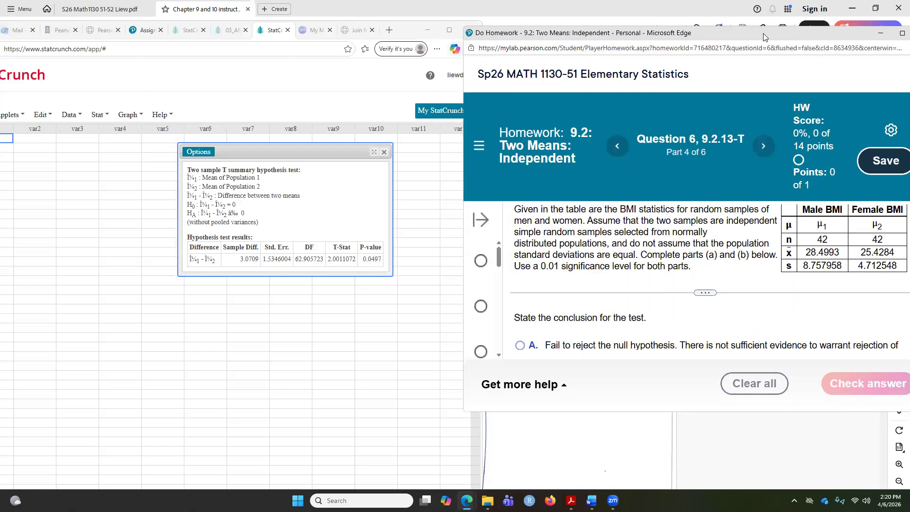
# Choose the conclusion 'Fail to reject the null hypothesis. There is not sufficient evidence…' and check the answer
pyautogui.doubleClick(797, 37)
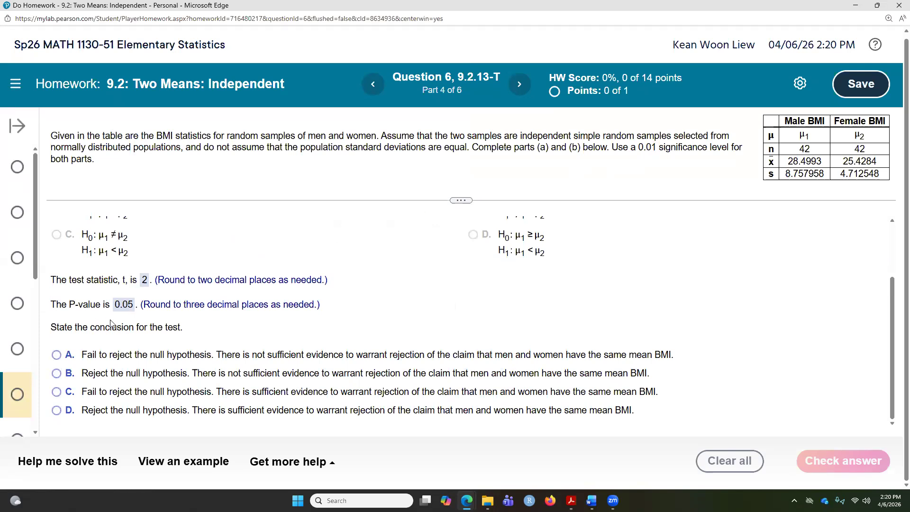
pyautogui.click(57, 355)
pyautogui.click(56, 391)
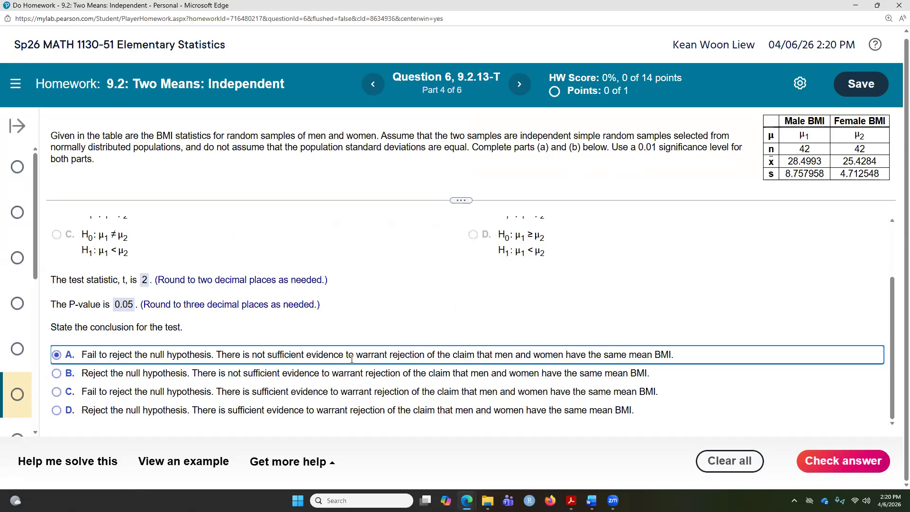
pyautogui.click(800, 469)
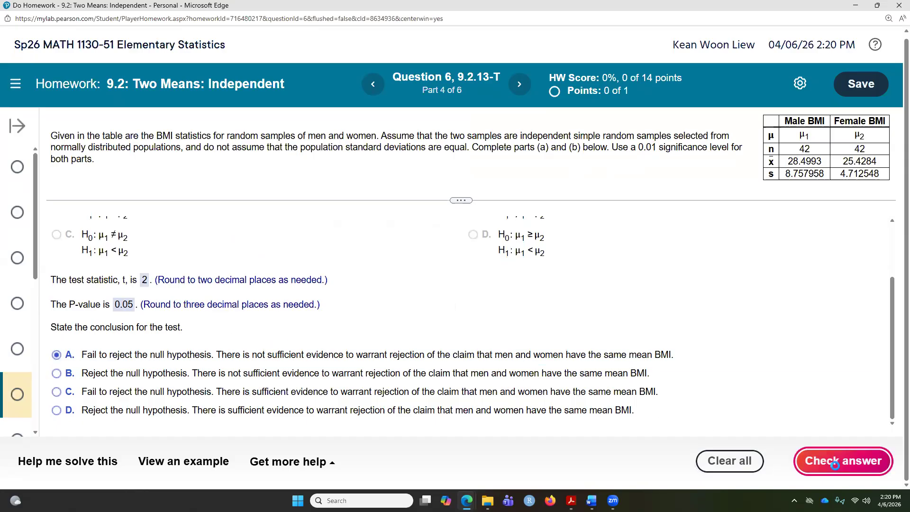
# Review the chosen hypotheses and the confidence-level notes in the PDF worksheet
pyautogui.click(451, 301)
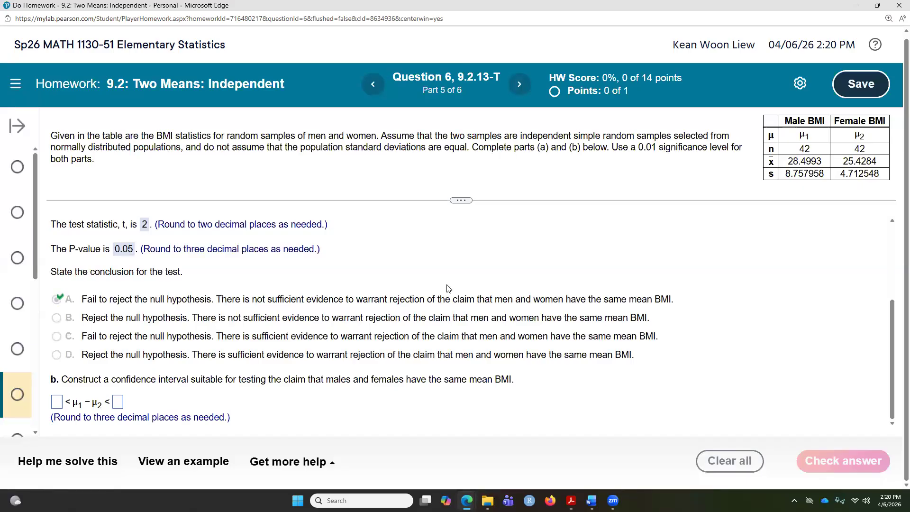
pyautogui.scroll(2, 331, 235)
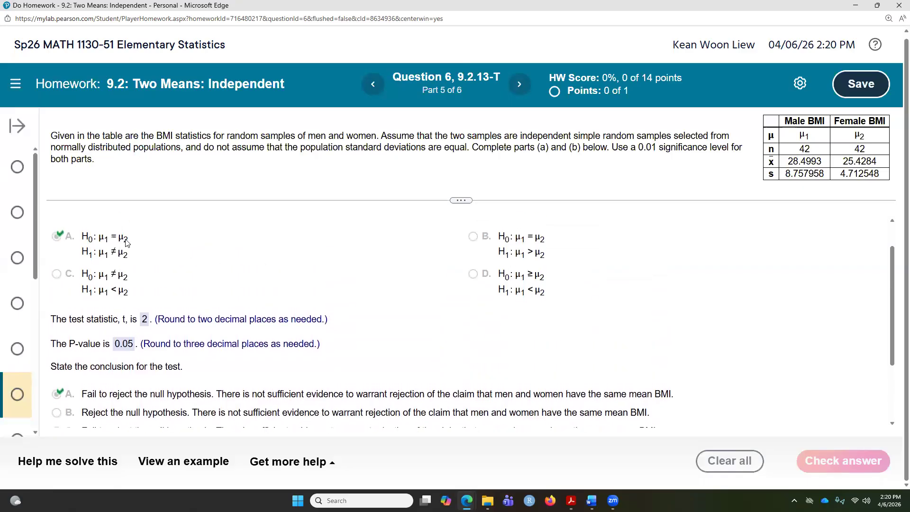
pyautogui.click(571, 500)
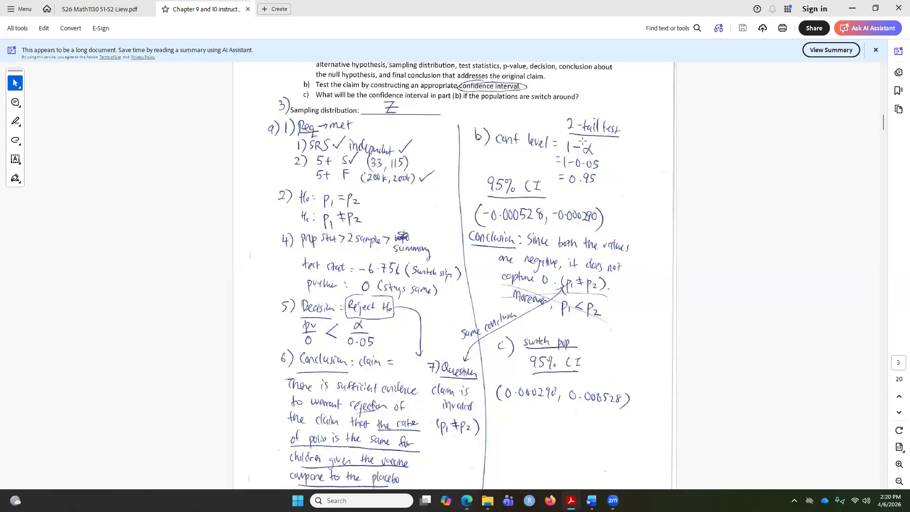
pyautogui.moveTo(563, 140); pyautogui.dragTo(603, 157)
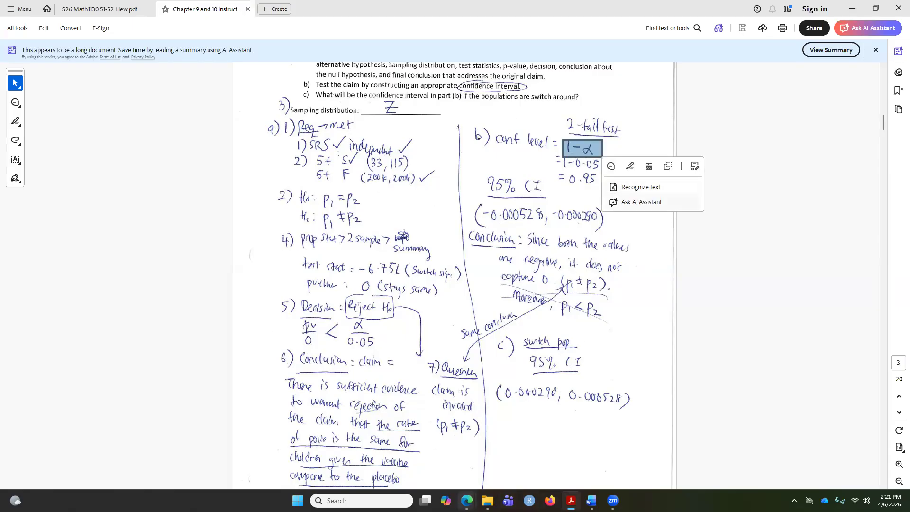
pyautogui.moveTo(466, 500)
pyautogui.click(478, 453)
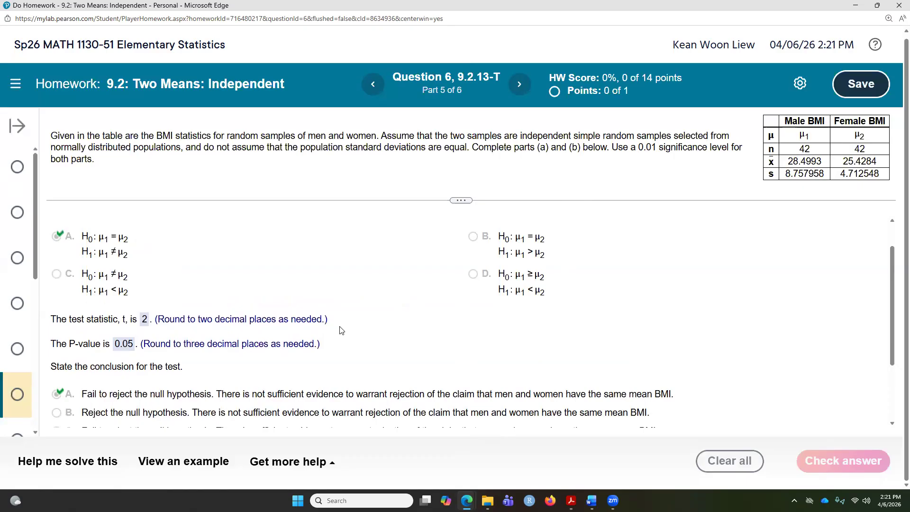
pyautogui.scroll(-2, 341, 330)
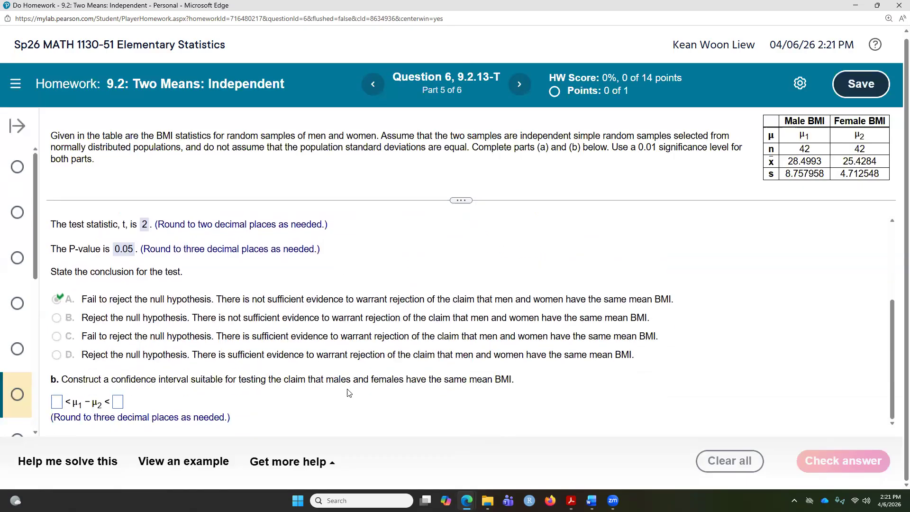
# Edit the two-sample T analysis to compute a 99% confidence interval for μ1 − μ2 instead of the test
pyautogui.click(467, 500)
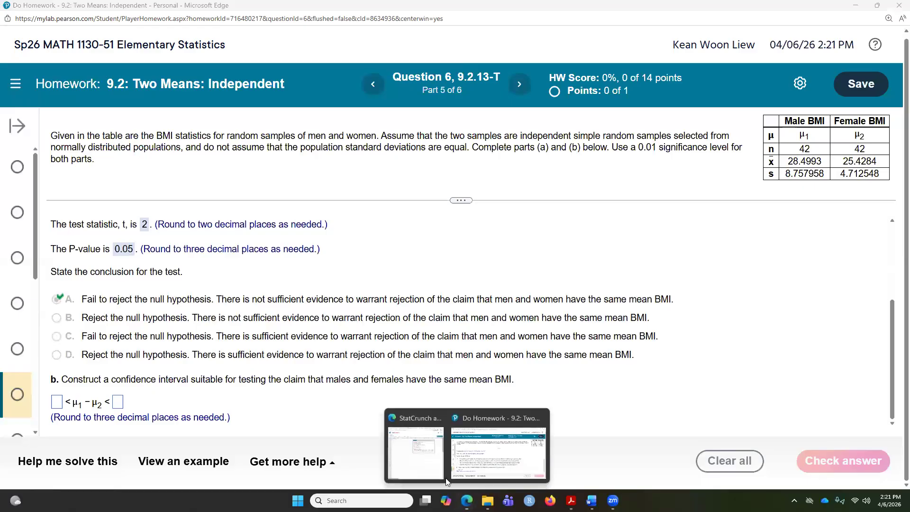
pyautogui.click(404, 452)
pyautogui.click(196, 152)
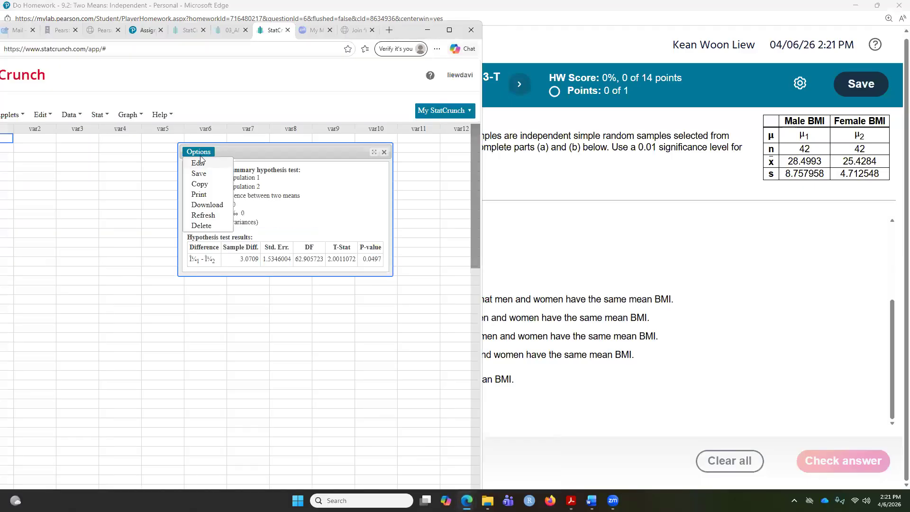
pyautogui.click(200, 163)
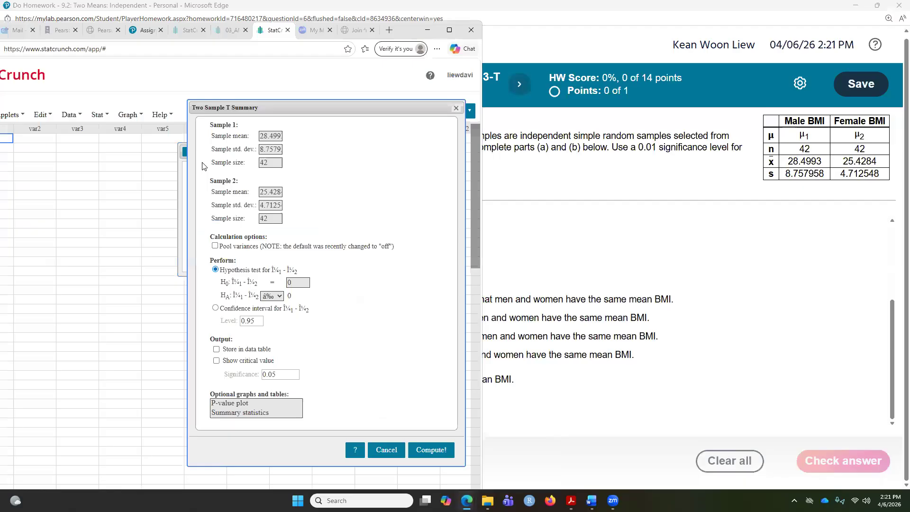
pyautogui.click(215, 309)
pyautogui.click(255, 320)
pyautogui.press('BackSpace')
pyautogui.write('9')
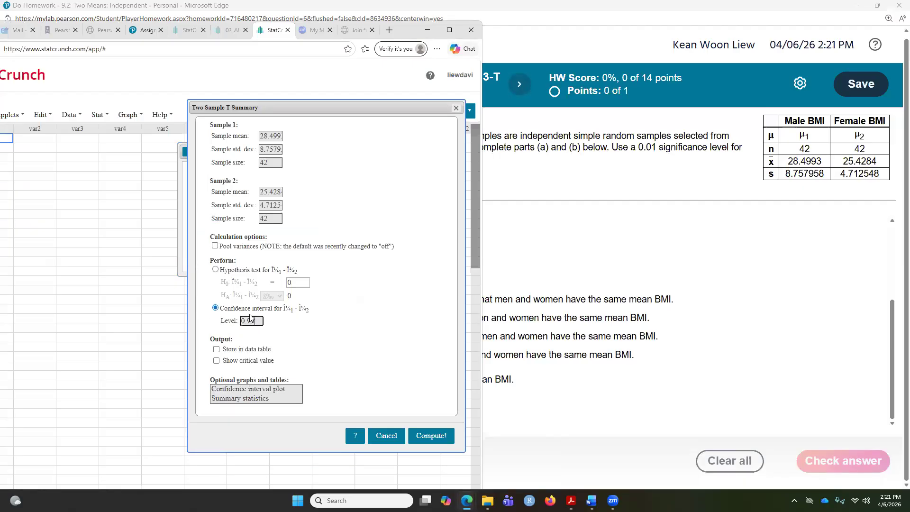
pyautogui.click(428, 442)
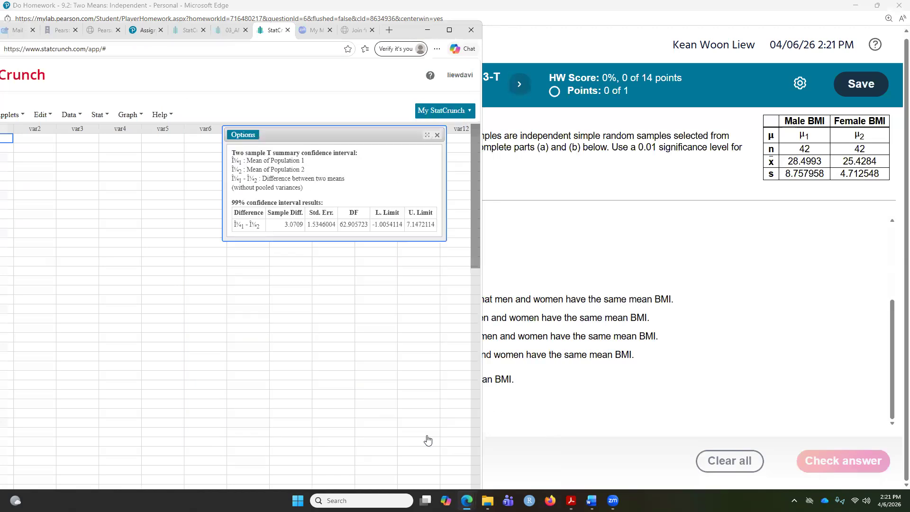
# Enter the confidence interval bounds -1.005 and 7.147 and check the answer
pyautogui.doubleClick(535, 8)
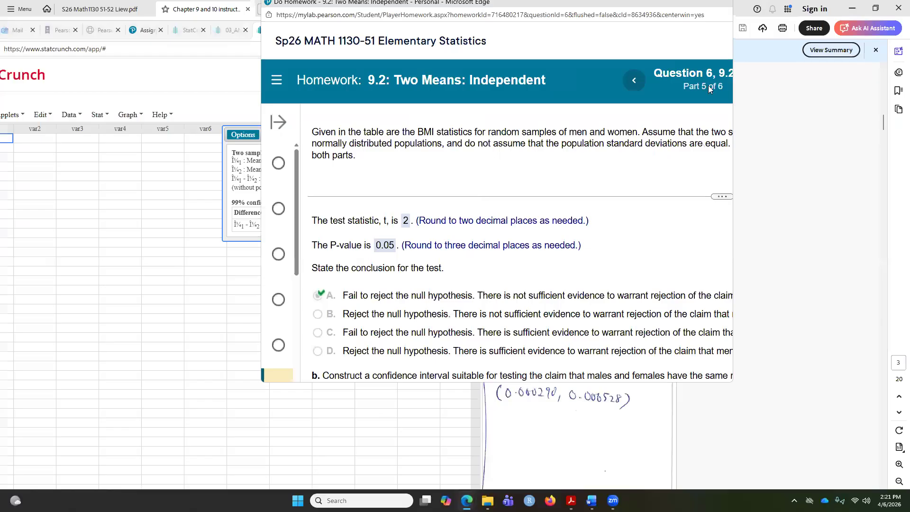
pyautogui.moveTo(535, 4); pyautogui.dragTo(741, 38)
pyautogui.scroll(-3, 705, 323)
pyautogui.scroll(-2, 705, 324)
pyautogui.click(525, 324)
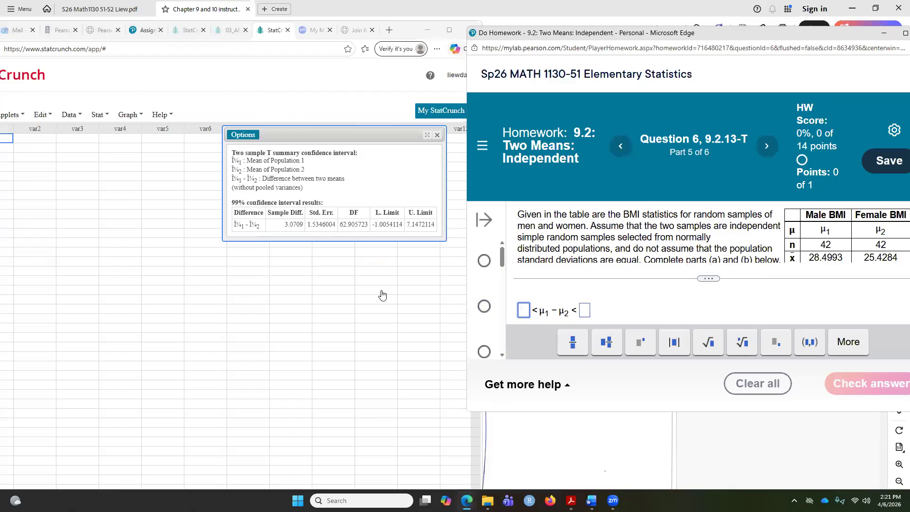
pyautogui.write('-1.005')
pyautogui.click(610, 301)
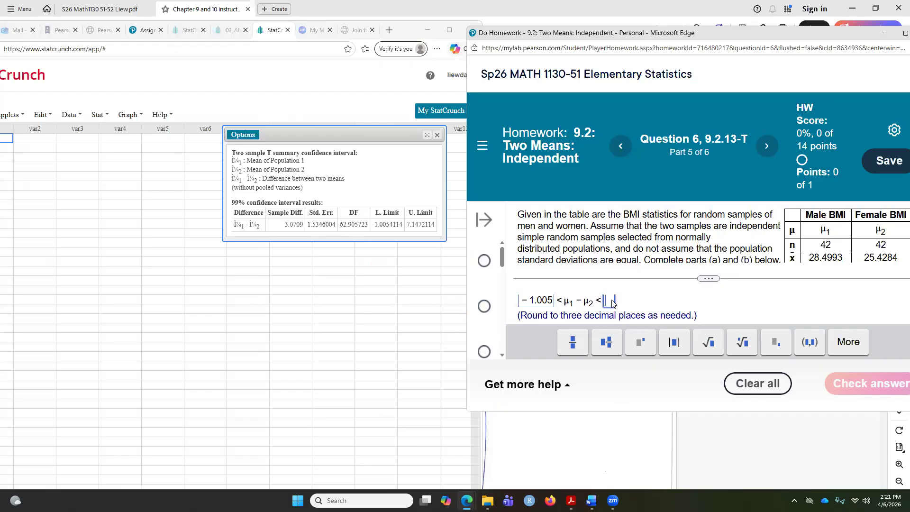
pyautogui.write('7.147')
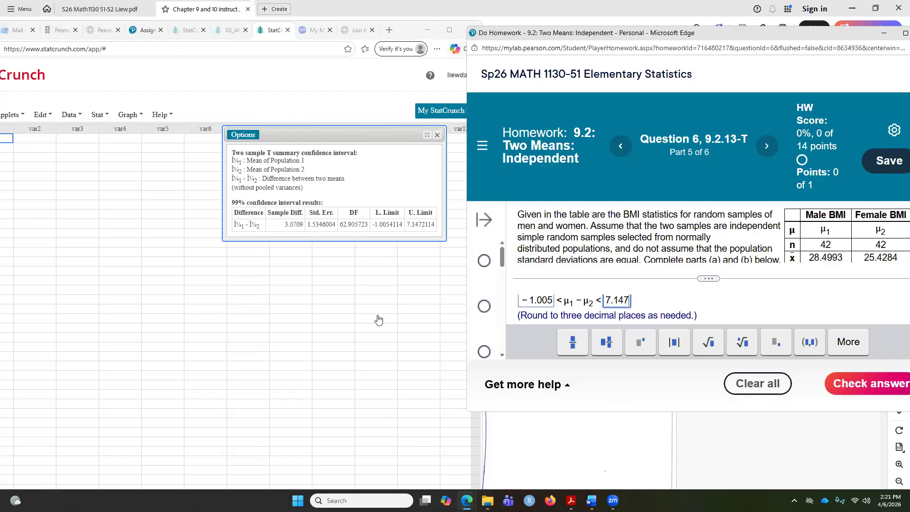
pyautogui.click(879, 384)
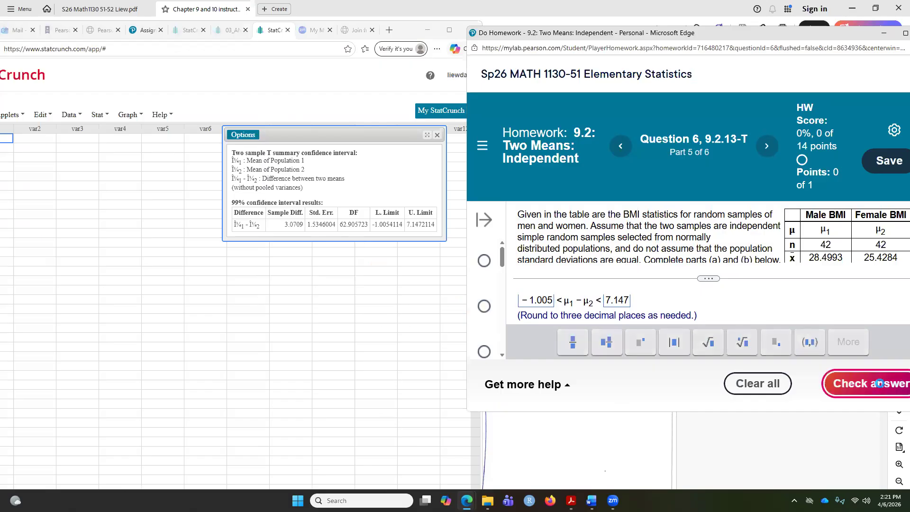
pyautogui.click(715, 277)
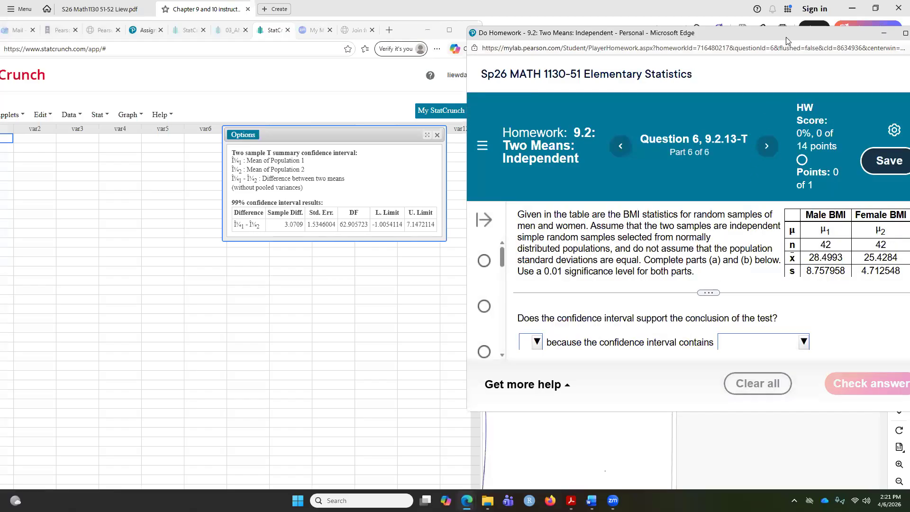
# Answer Yes to whether the confidence interval supports the conclusion of the test
pyautogui.moveTo(786, 37); pyautogui.dragTo(721, 70)
pyautogui.moveTo(342, 135); pyautogui.dragTo(238, 134)
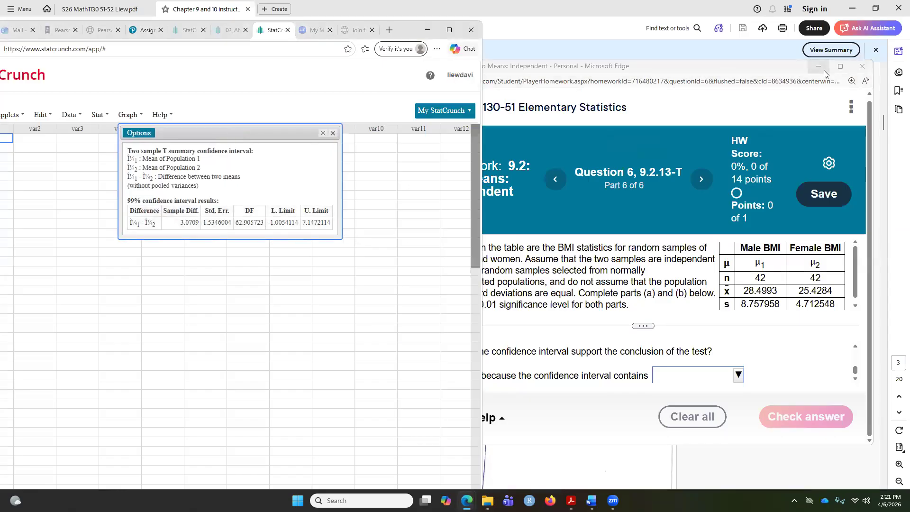
pyautogui.click(840, 66)
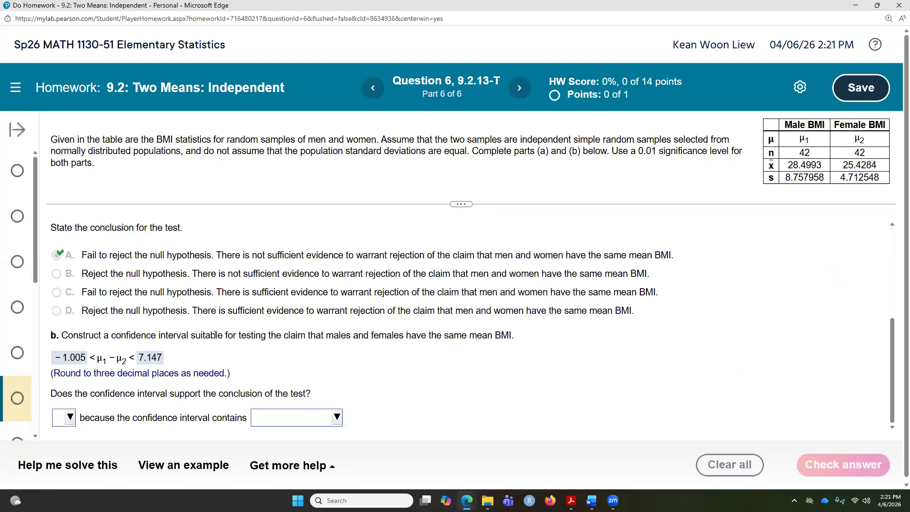
pyautogui.click(70, 417)
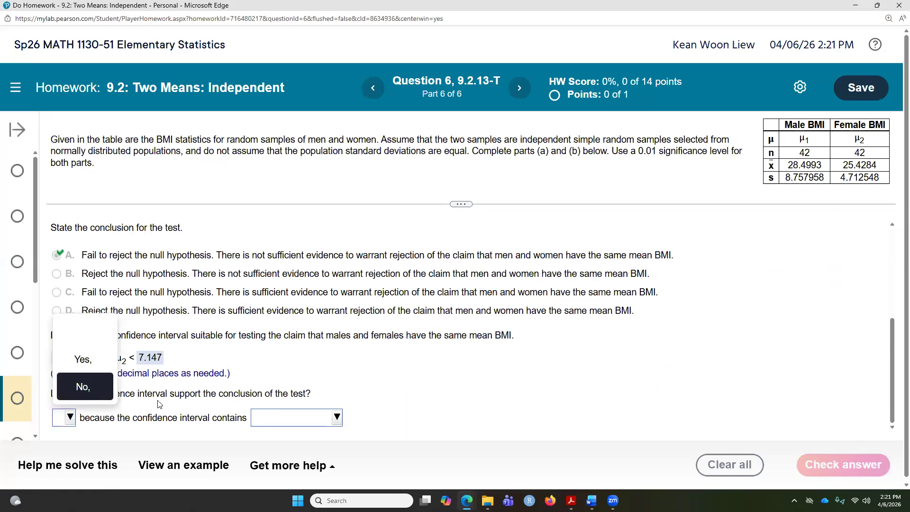
pyautogui.click(350, 397)
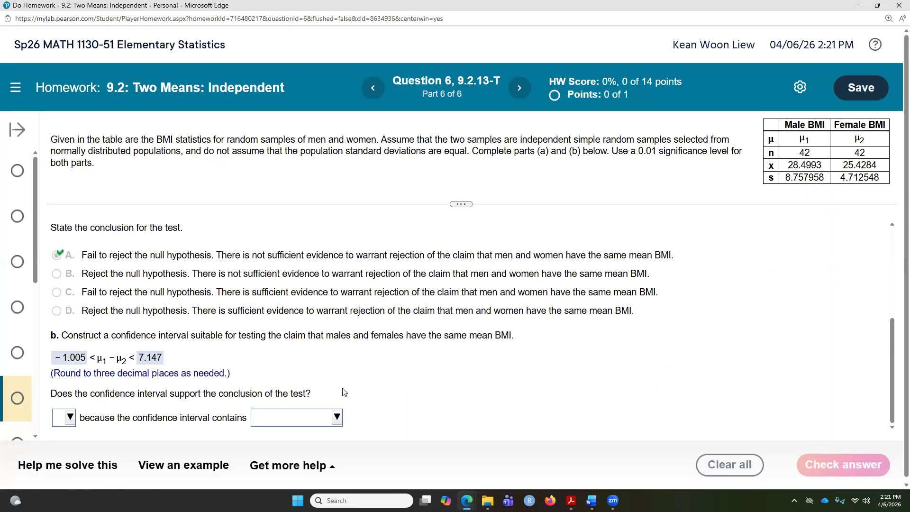
pyautogui.scroll(1, 344, 392)
pyautogui.scroll(-1, 290, 315)
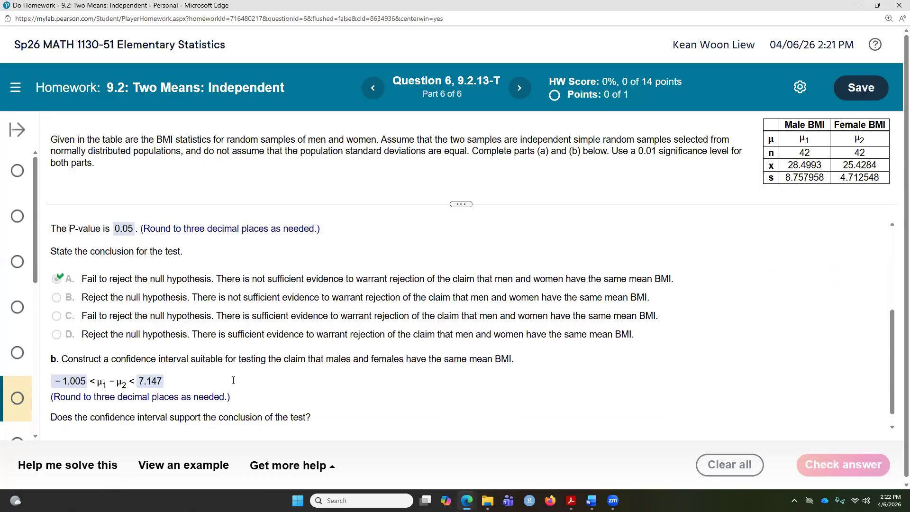
pyautogui.click(70, 417)
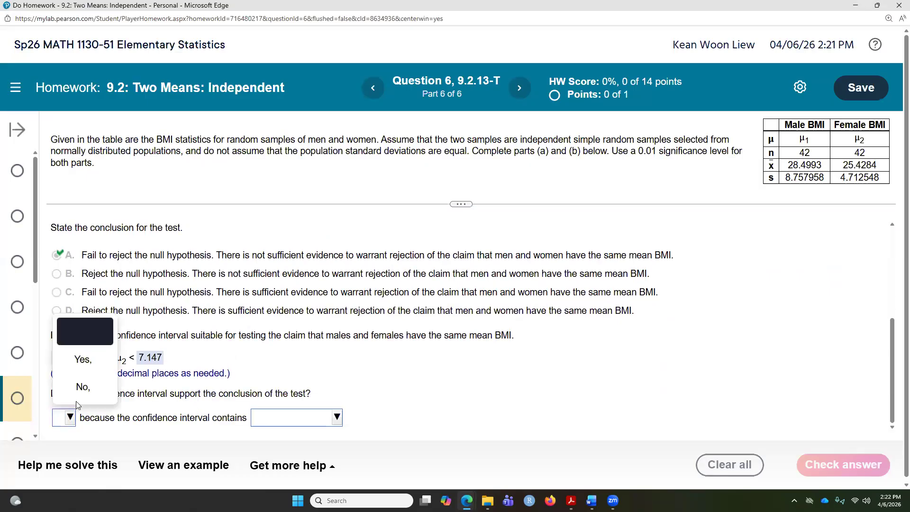
pyautogui.click(104, 361)
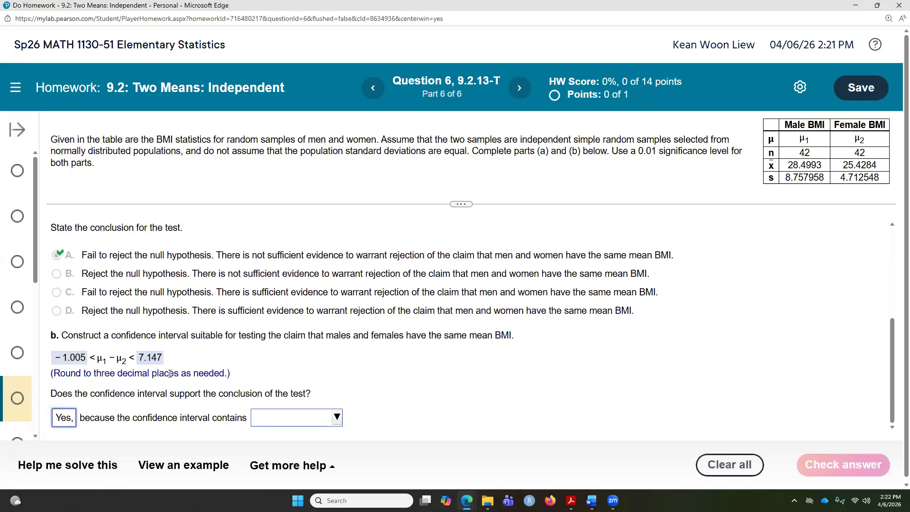
# Complete the reason with 'zero.' as what the confidence interval contains and check the answer
pyautogui.click(310, 418)
pyautogui.click(307, 384)
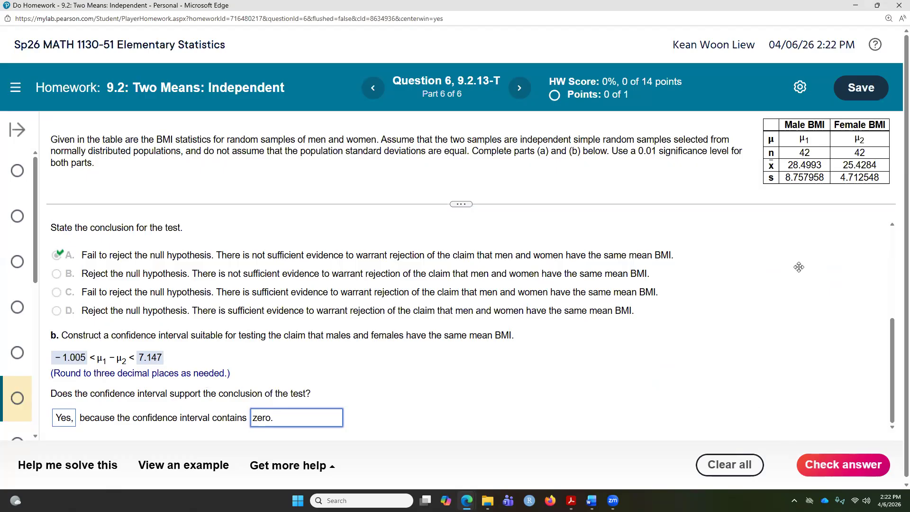
pyautogui.click(841, 464)
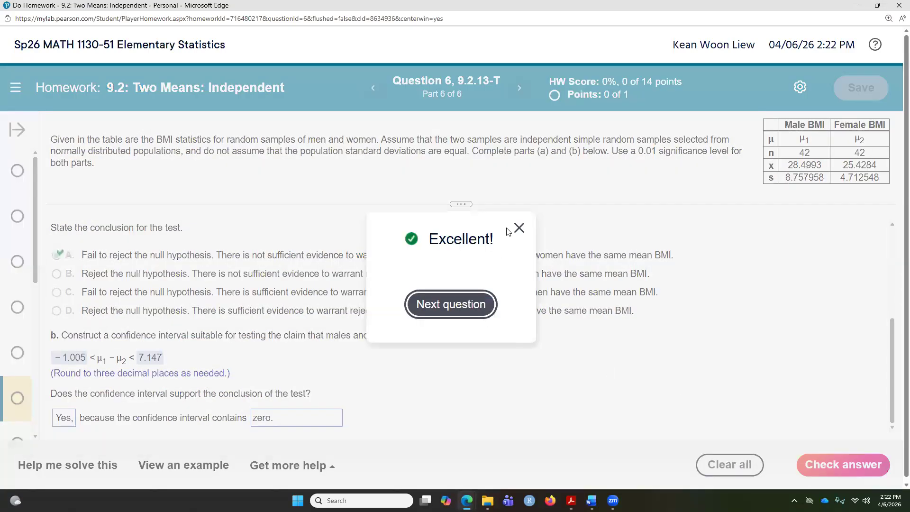
pyautogui.click(518, 228)
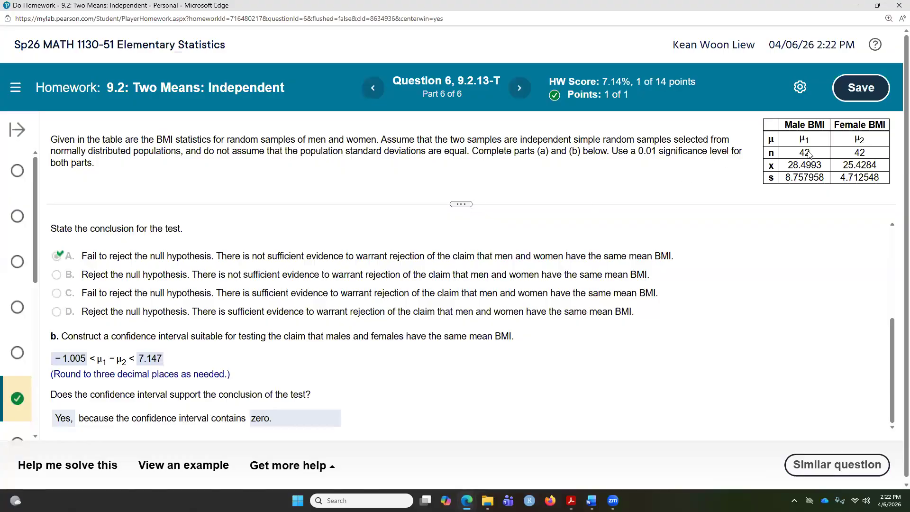
# Go to Question 9 and open its waiting-times data table in StatCrunch
pyautogui.scroll(-1, 14, 346)
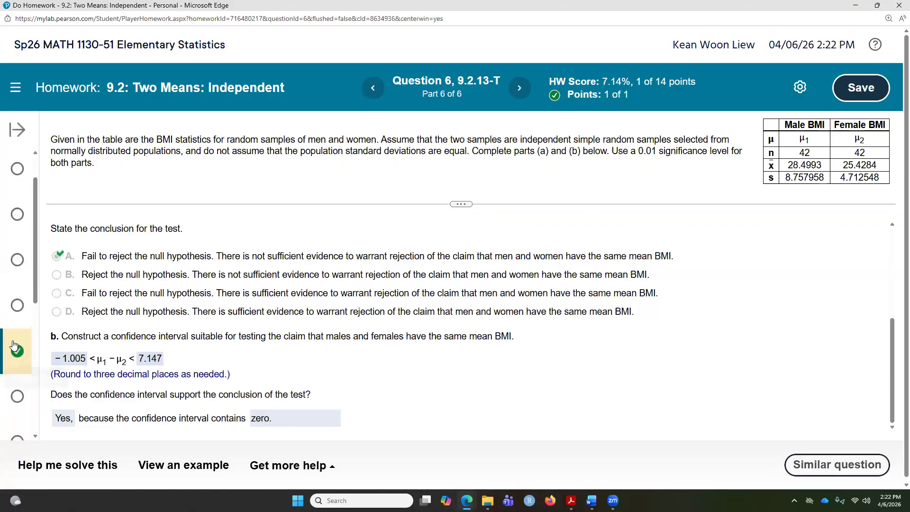
pyautogui.scroll(-3, 14, 346)
pyautogui.click(14, 342)
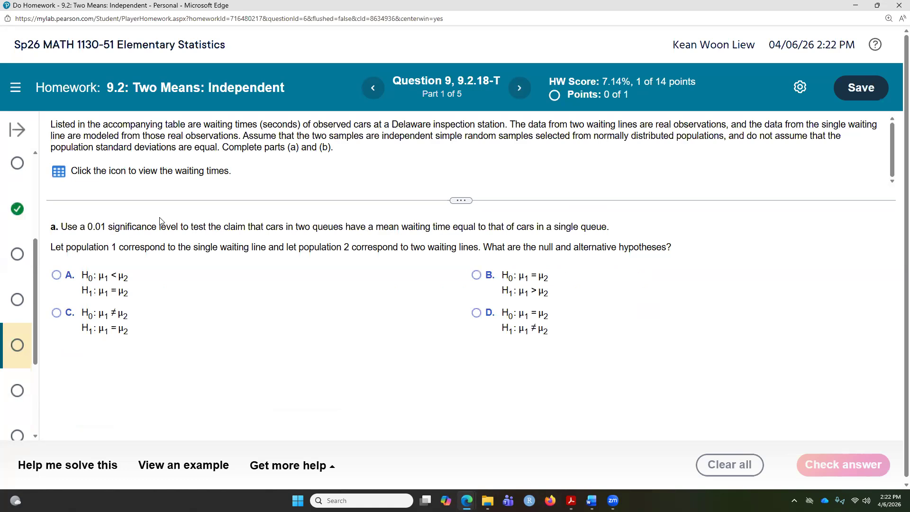
pyautogui.click(60, 170)
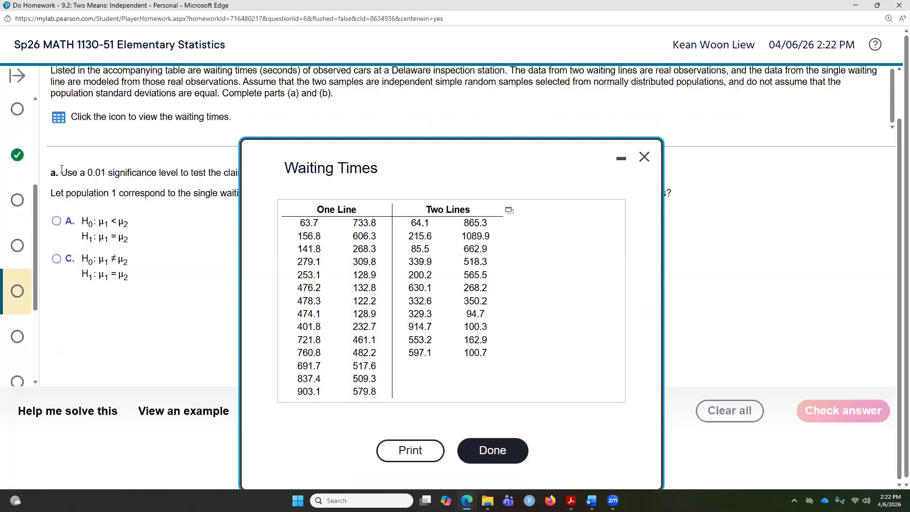
pyautogui.click(509, 210)
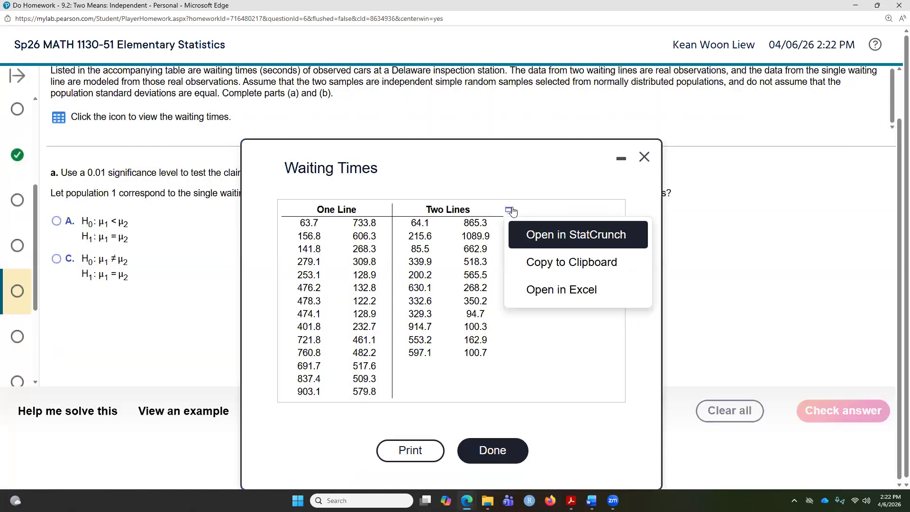
pyautogui.click(536, 235)
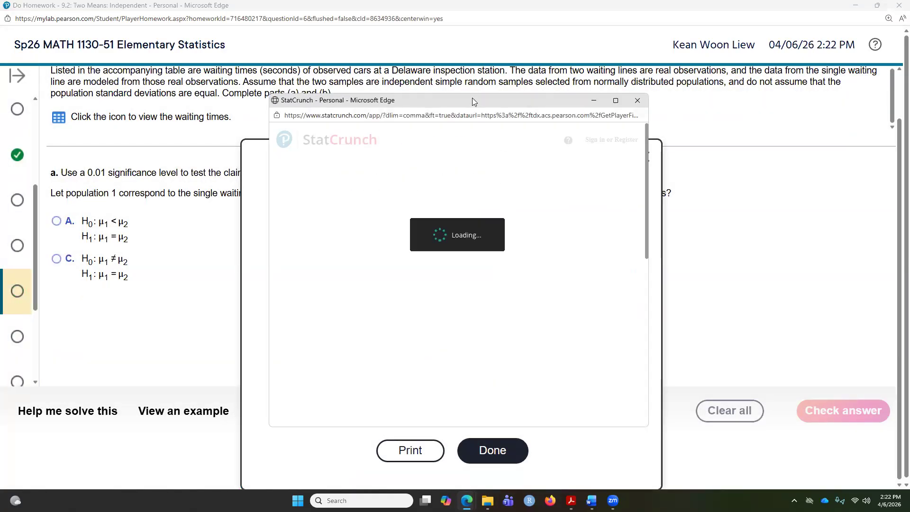
# Choose the hypotheses H0: μ1 = μ2 and H1: μ1 ≠ μ2 and check the answer
pyautogui.moveTo(473, 98); pyautogui.dragTo(693, 142)
pyautogui.moveTo(445, 162); pyautogui.dragTo(468, 260)
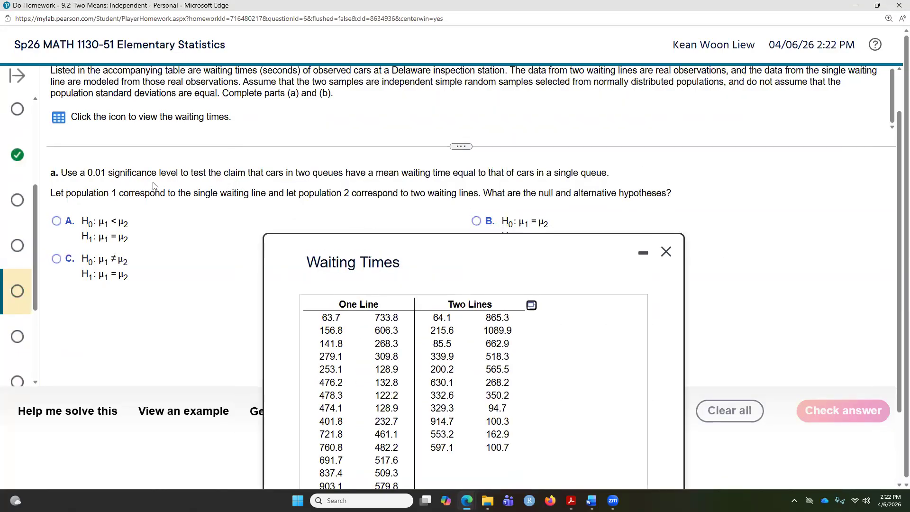
pyautogui.moveTo(297, 172); pyautogui.dragTo(487, 172)
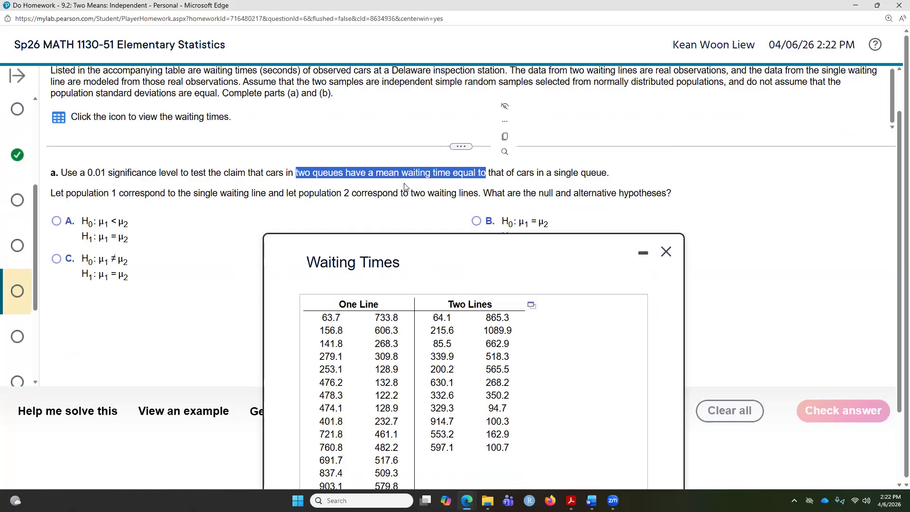
pyautogui.click(226, 228)
pyautogui.click(475, 221)
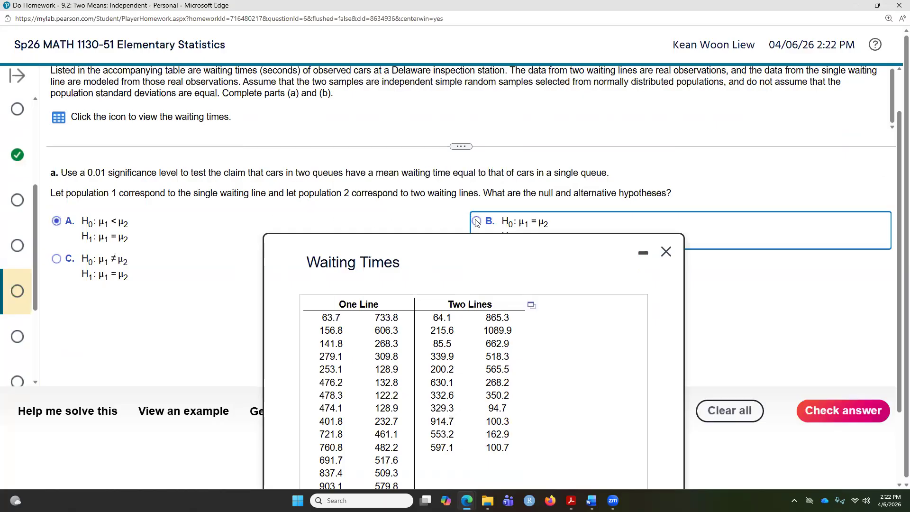
pyautogui.click(666, 252)
pyautogui.click(480, 321)
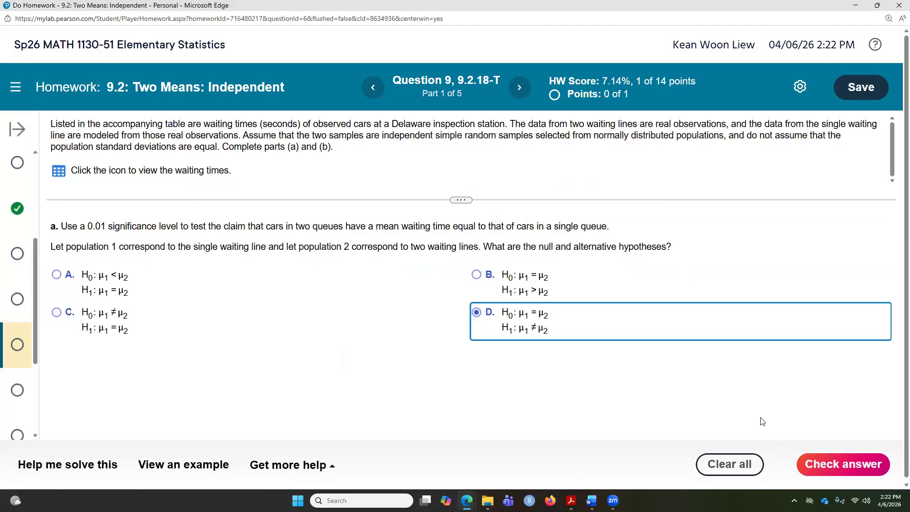
pyautogui.click(826, 462)
pyautogui.click(436, 309)
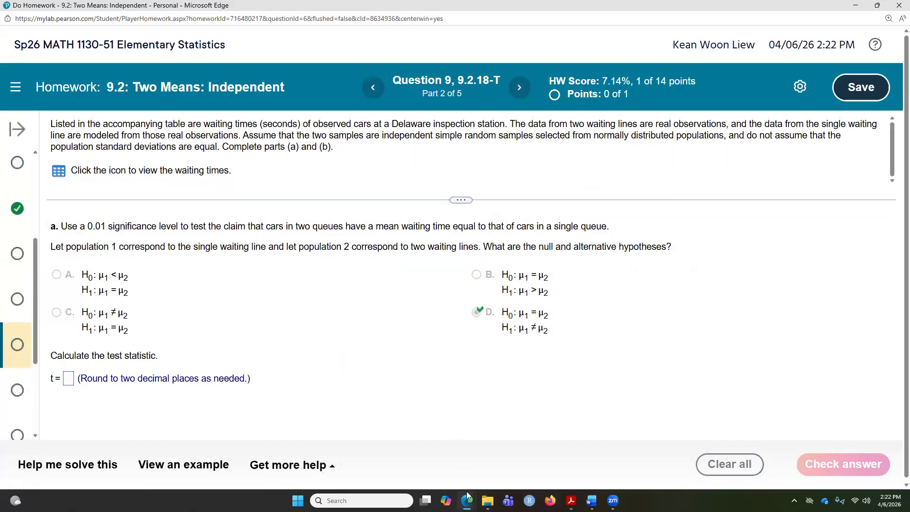
# Start a two-sample T test with data in StatCrunch and set sample 1 to the One Line column
pyautogui.moveTo(467, 501)
pyautogui.click(547, 453)
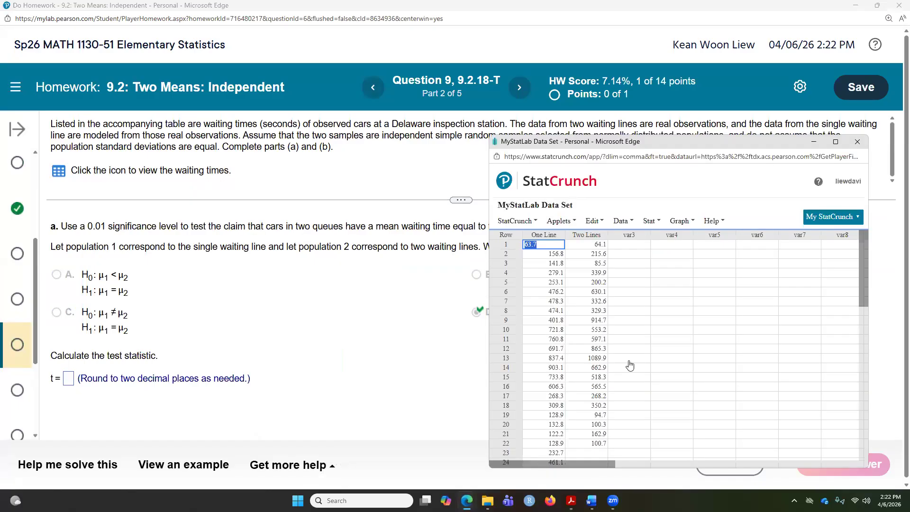
pyautogui.click(650, 221)
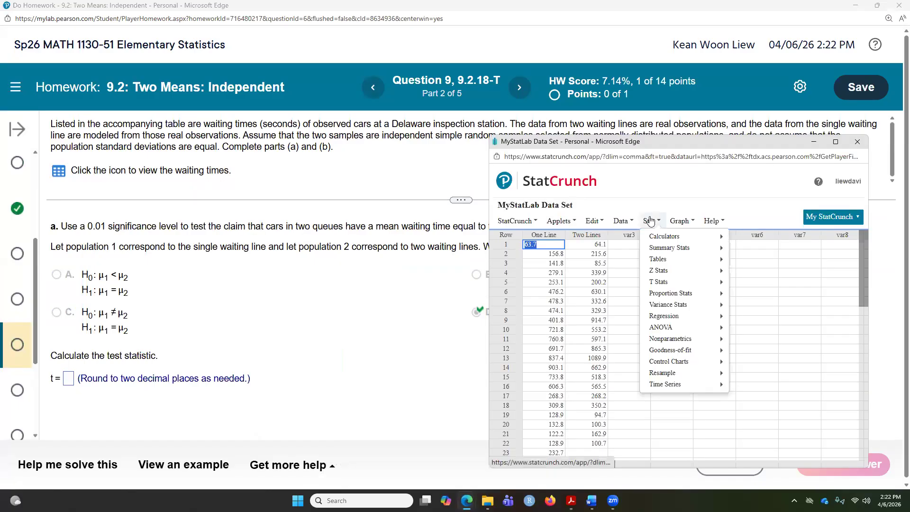
pyautogui.moveTo(677, 284)
pyautogui.moveTo(759, 296)
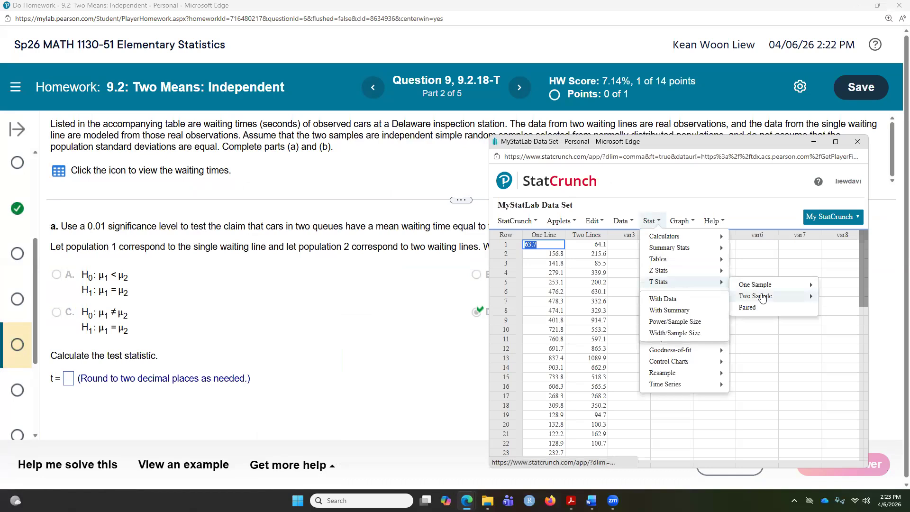
pyautogui.click(684, 302)
pyautogui.click(636, 217)
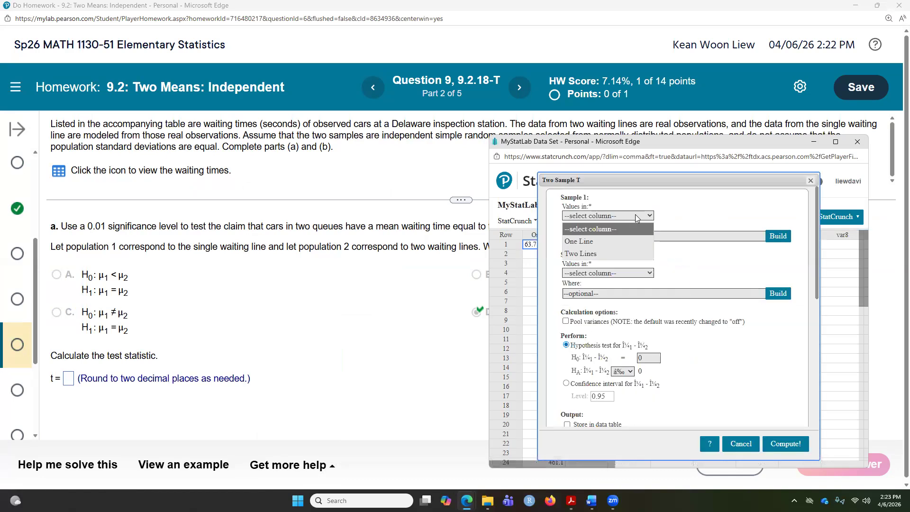
pyautogui.click(613, 233)
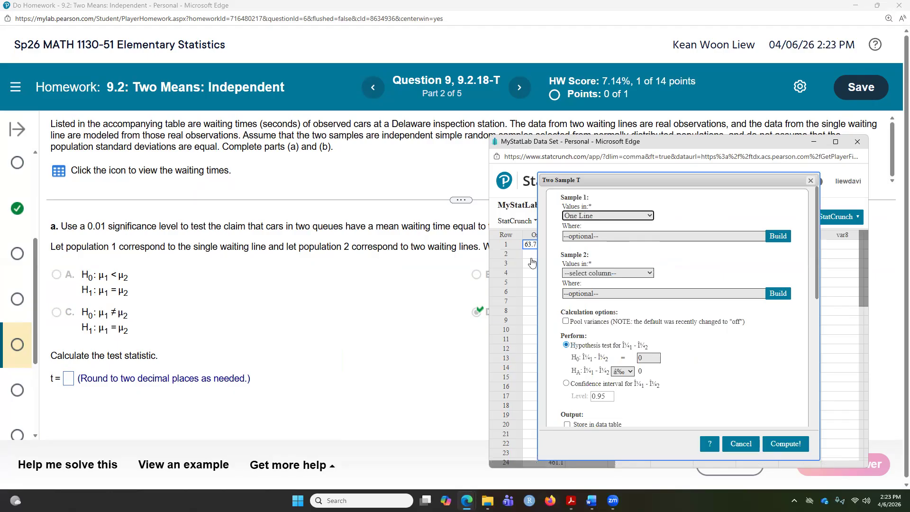
# Set sample 2 to Two Lines, keep the not-equal alternative, and compute the hypothesis test
pyautogui.click(626, 273)
pyautogui.click(581, 312)
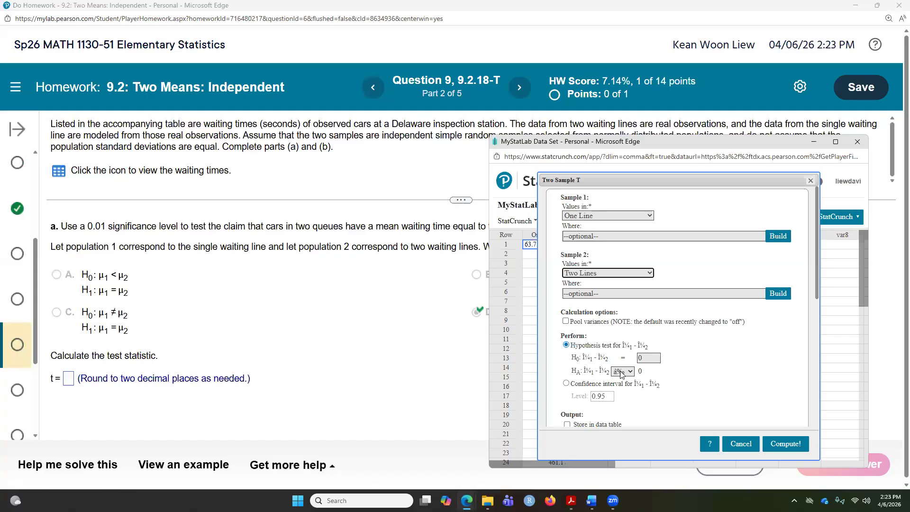
pyautogui.click(634, 372)
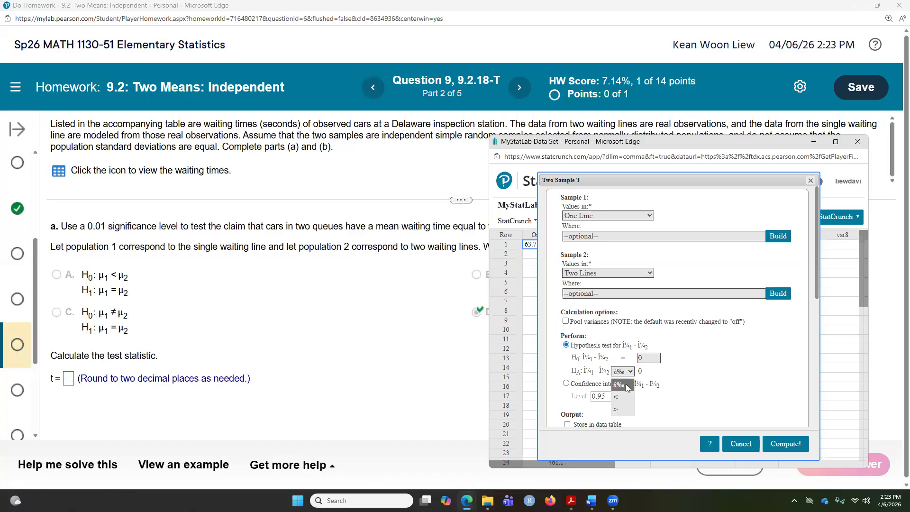
pyautogui.click(627, 388)
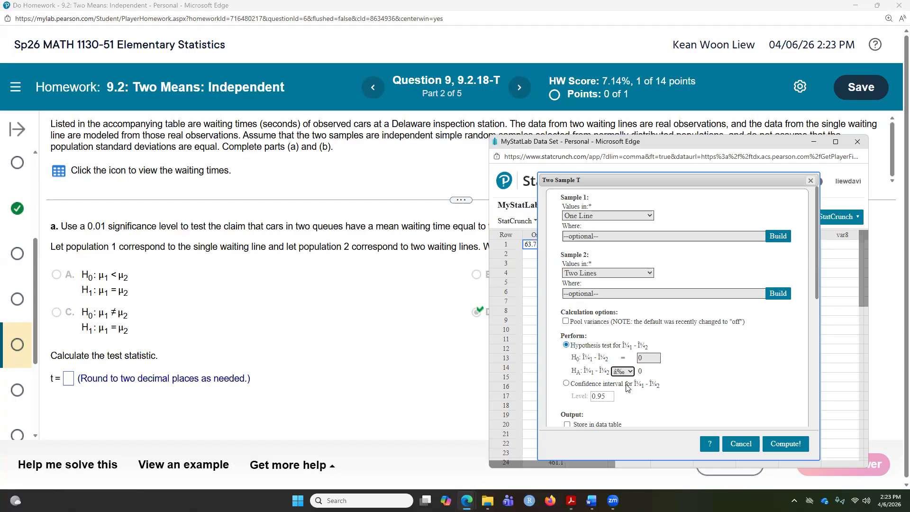
pyautogui.click(782, 444)
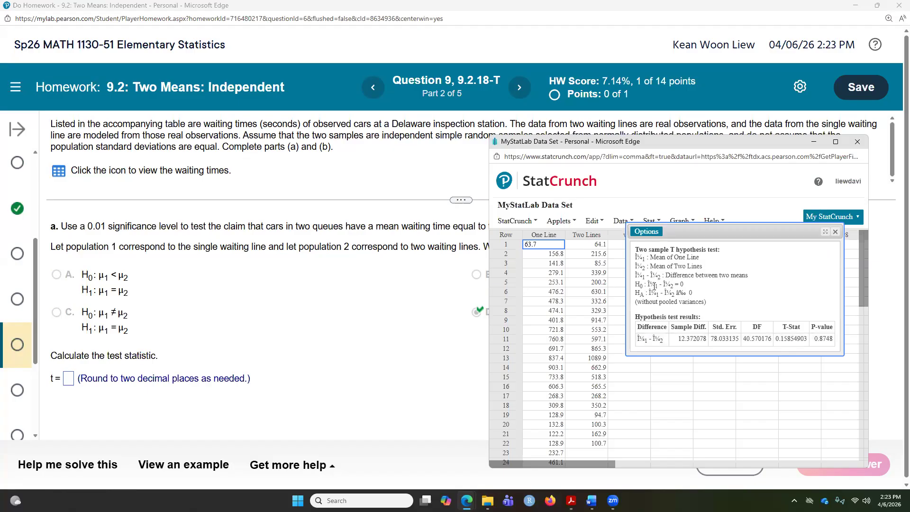
# Enter the test statistic t = 0.16 and check the answer
pyautogui.click(68, 383)
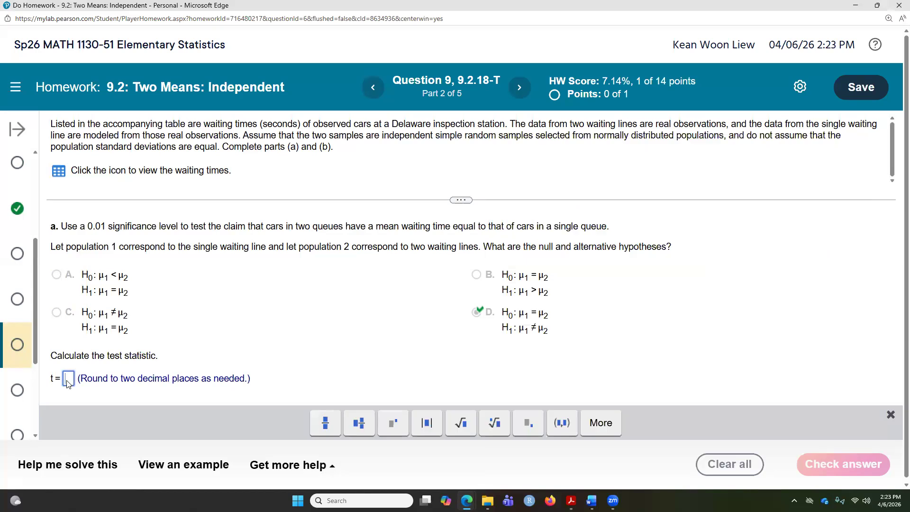
pyautogui.doubleClick(564, 9)
pyautogui.scroll(-1, 371, 285)
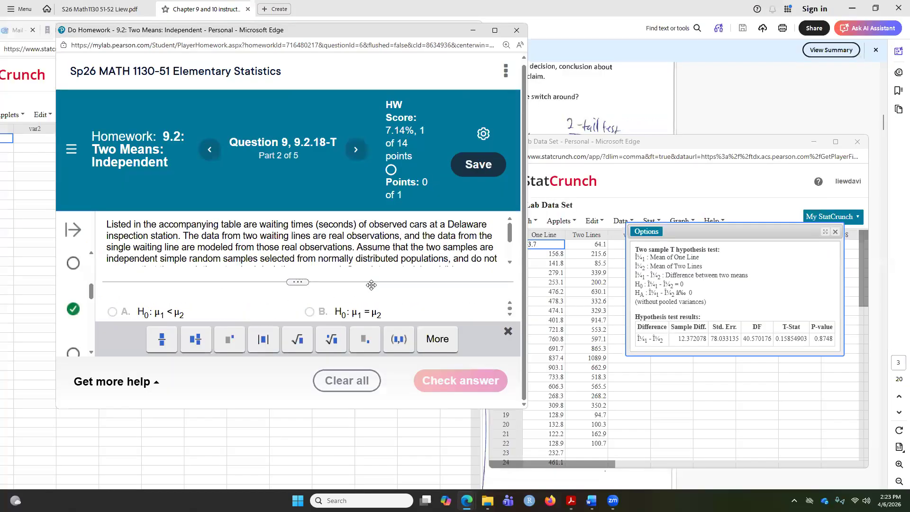
pyautogui.scroll(1, 280, 290)
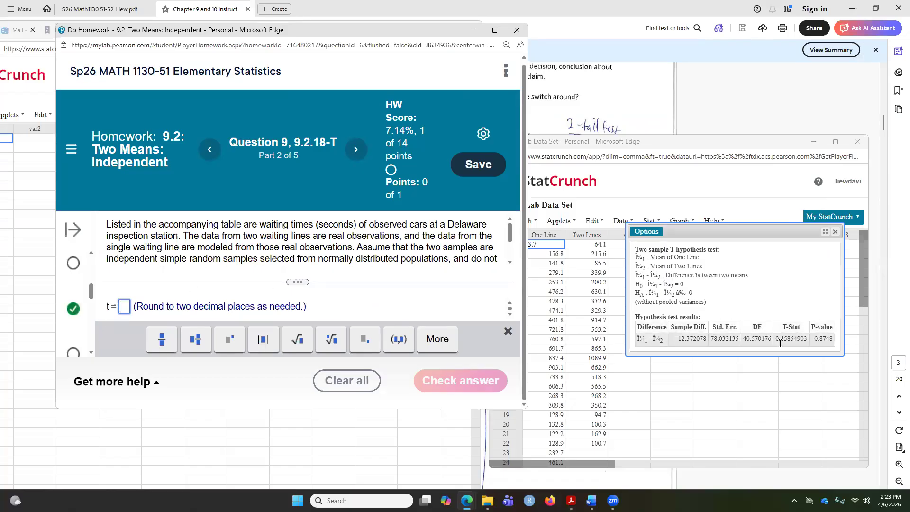
pyautogui.write('0.15')
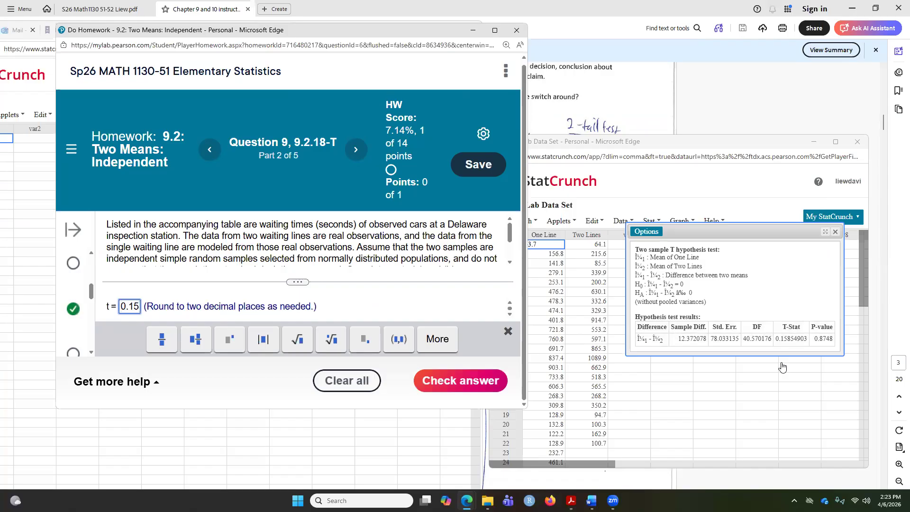
pyautogui.press('BackSpace')
pyautogui.write('6')
pyautogui.click(460, 379)
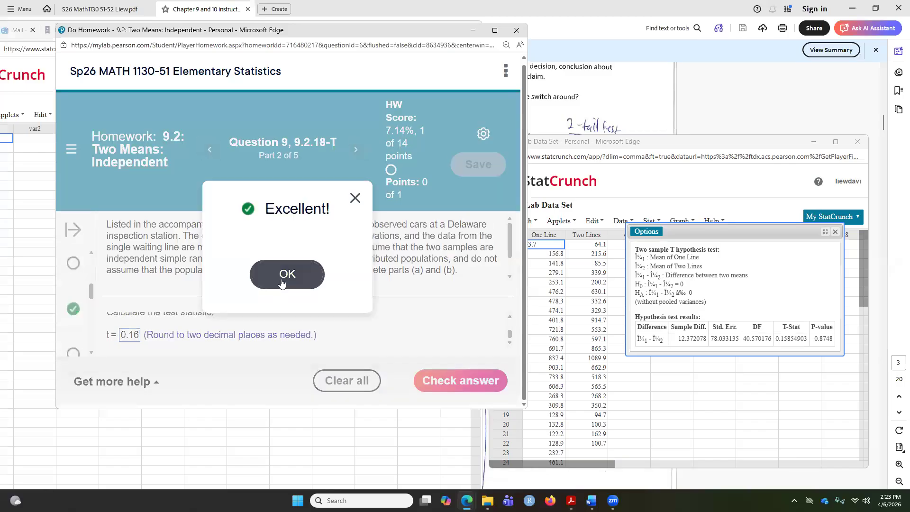
pyautogui.click(285, 275)
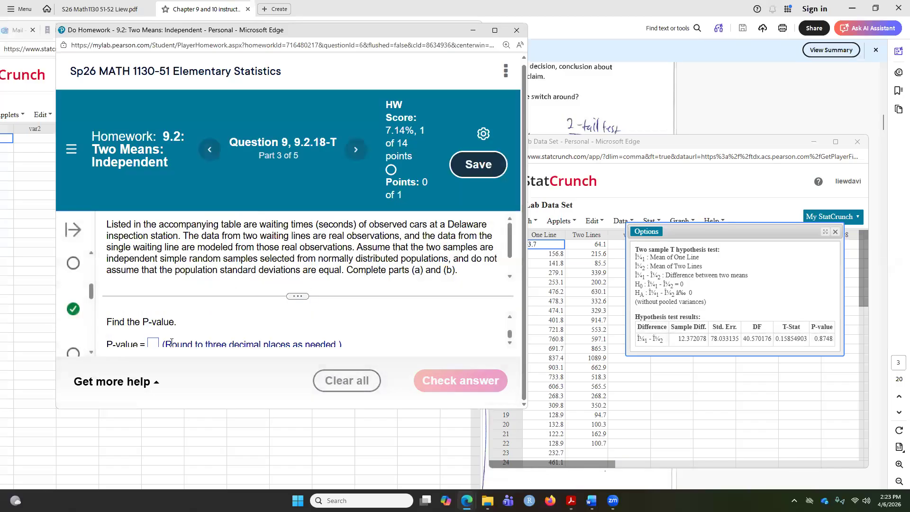
# Enter the P-value 0.875 and check the answer
pyautogui.click(156, 348)
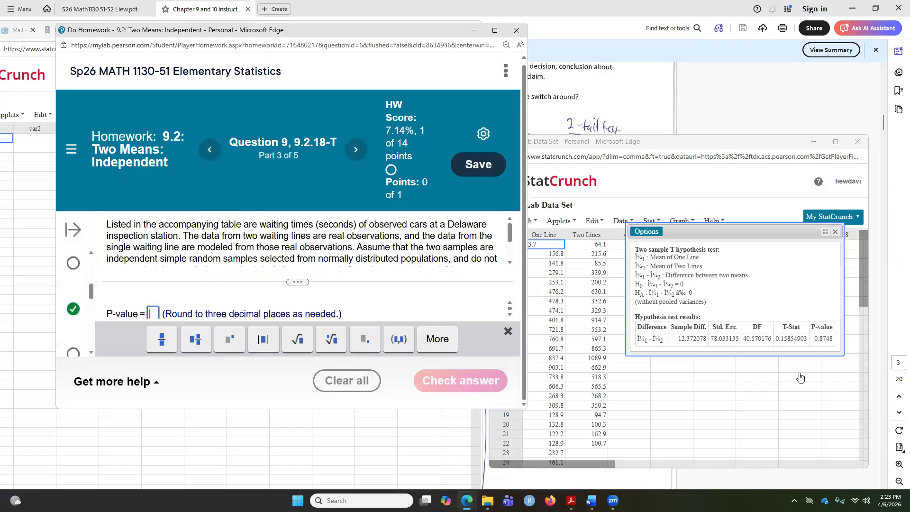
pyautogui.write('0.875')
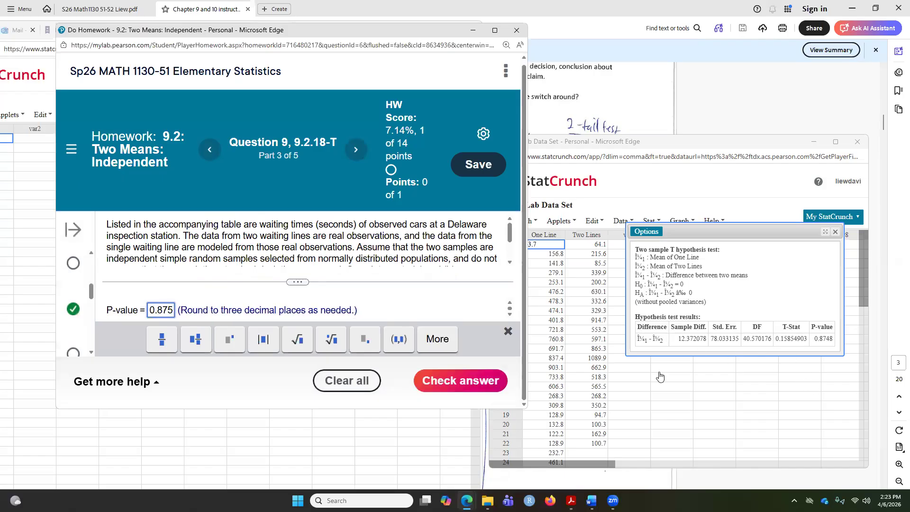
pyautogui.click(471, 381)
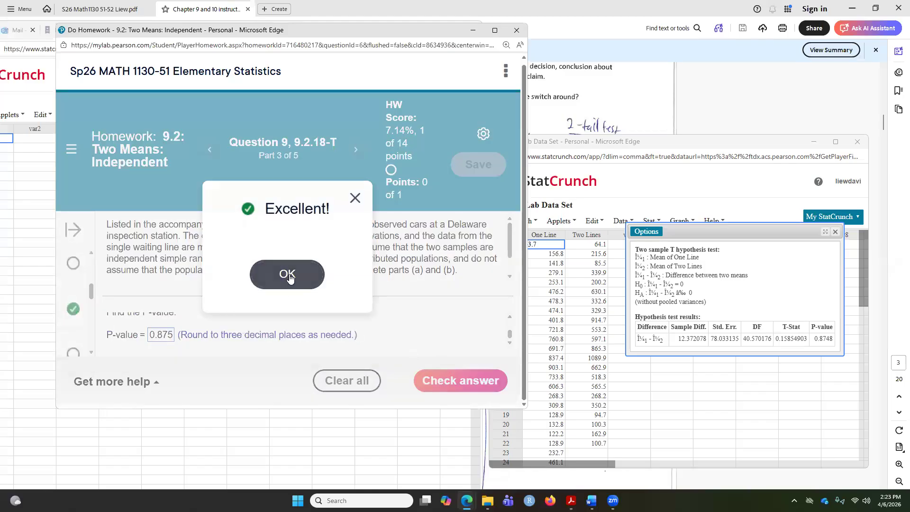
pyautogui.click(288, 275)
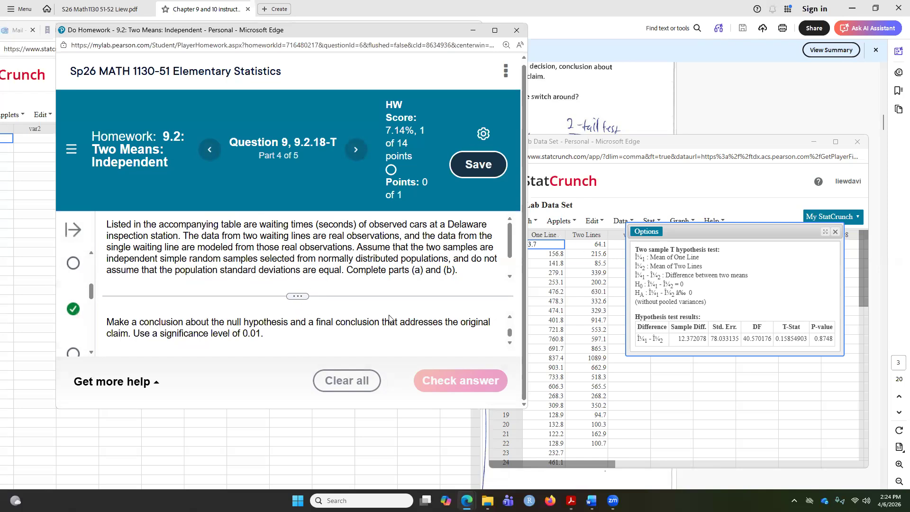
# Consult the instructor notes on confidence level for a two-tailed test
pyautogui.doubleClick(262, 331)
pyautogui.click(590, 117)
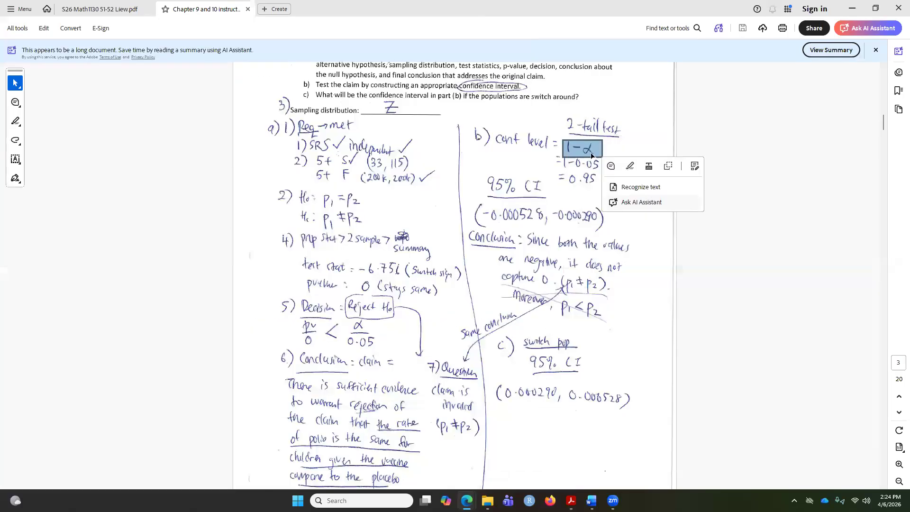
pyautogui.click(584, 145)
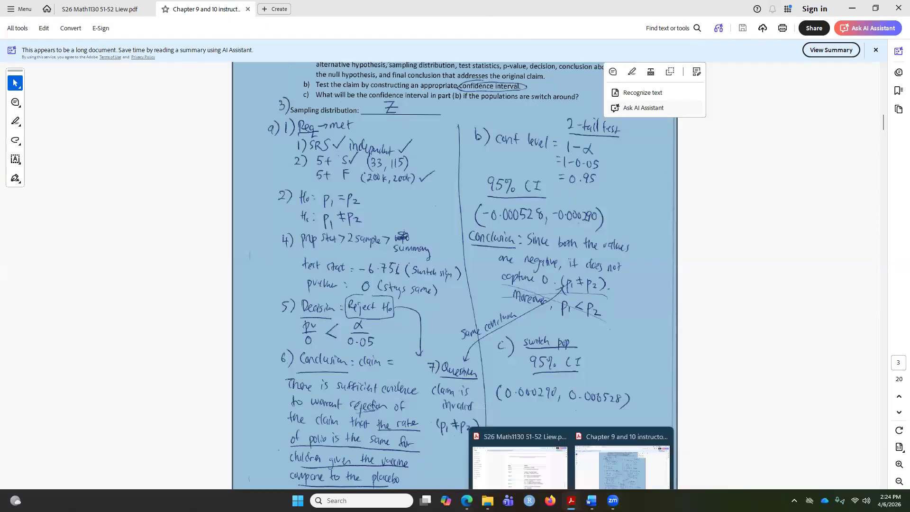
pyautogui.click(571, 501)
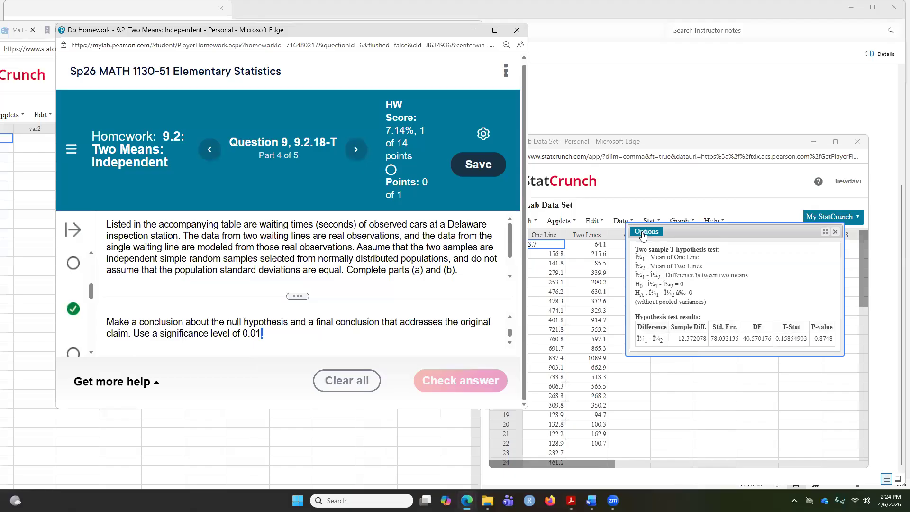
# Rerun the two-sample T analysis as a confidence interval at level 0.99 and highlight its lower and upper limits
pyautogui.click(644, 232)
pyautogui.click(647, 244)
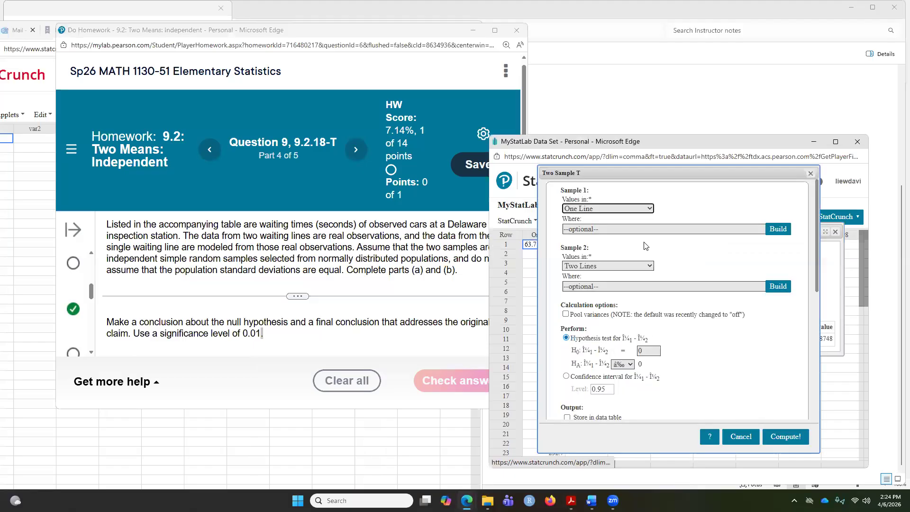
pyautogui.click(566, 377)
pyautogui.click(610, 388)
pyautogui.press('BackSpace')
pyautogui.write('9')
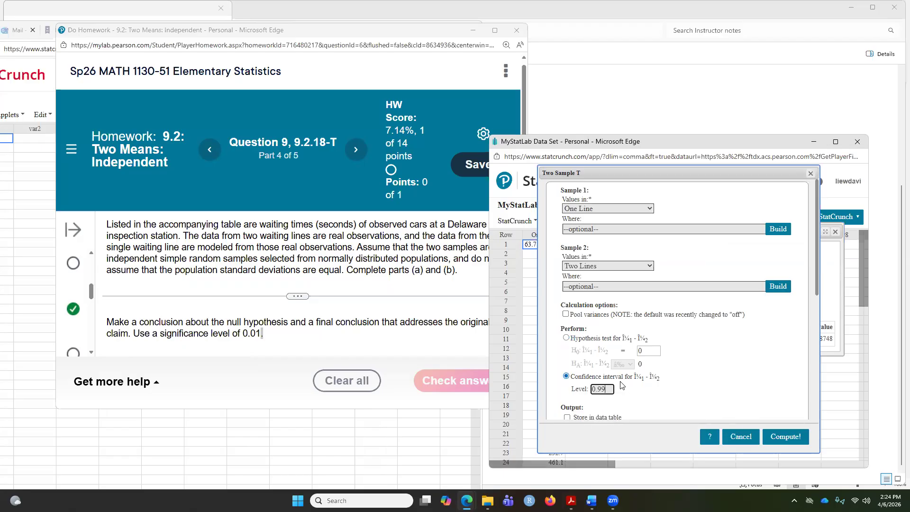
pyautogui.click(773, 436)
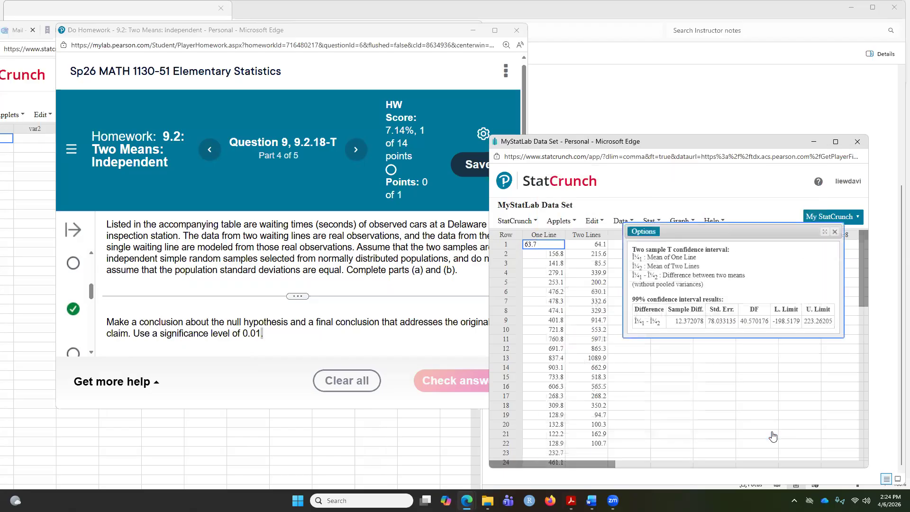
pyautogui.moveTo(779, 321); pyautogui.dragTo(821, 322)
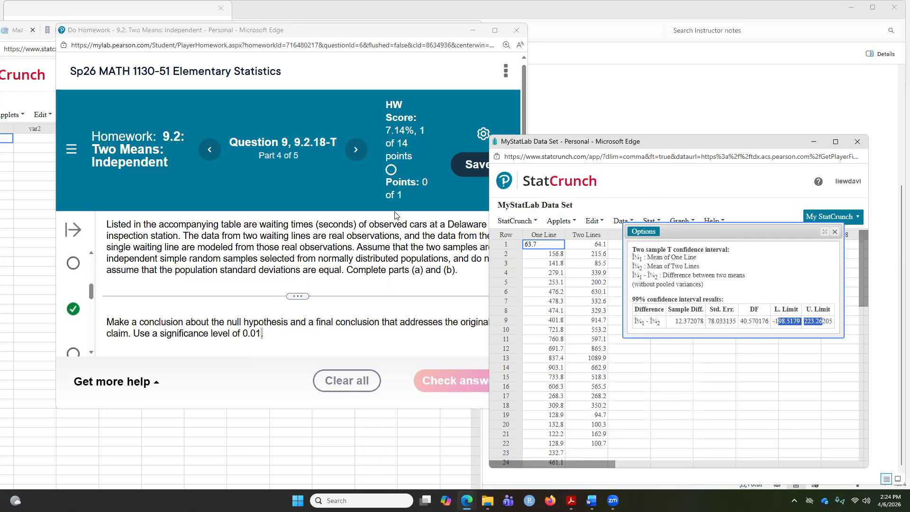
# Close the 9.2 homework window and leave the site
pyautogui.click(495, 30)
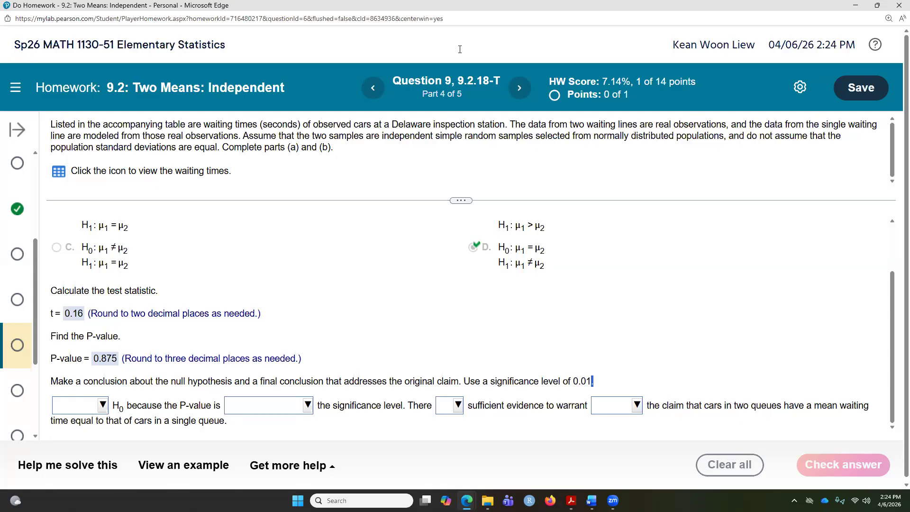
pyautogui.click(899, 5)
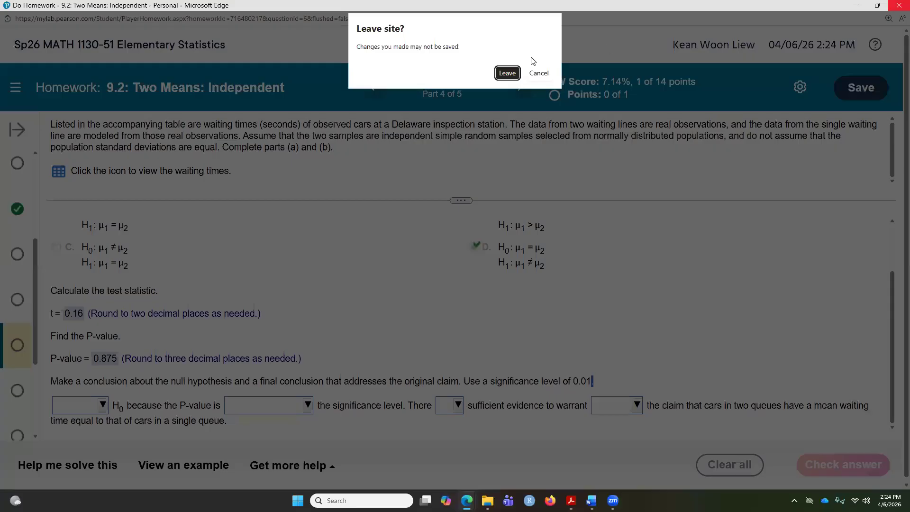
pyautogui.click(507, 73)
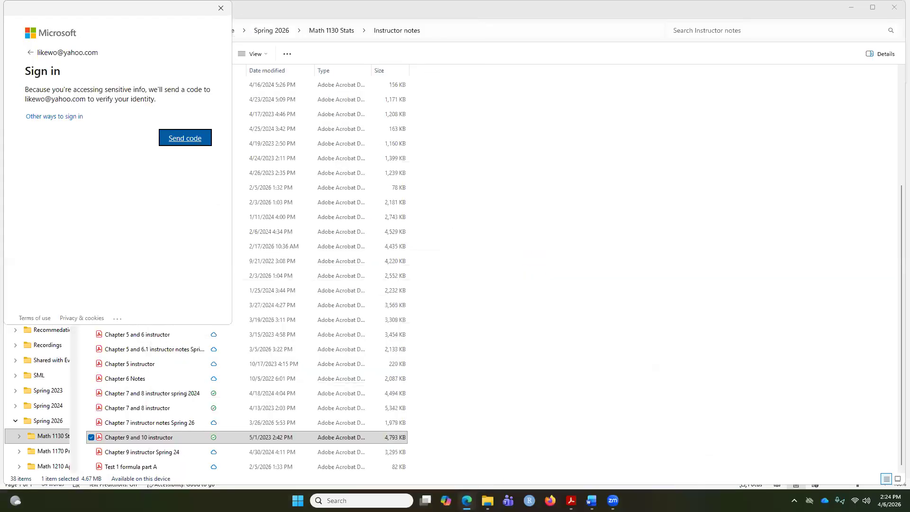
# Open the 9.3: Two Means: Dependent assignment from the course assignments list
pyautogui.click(144, 30)
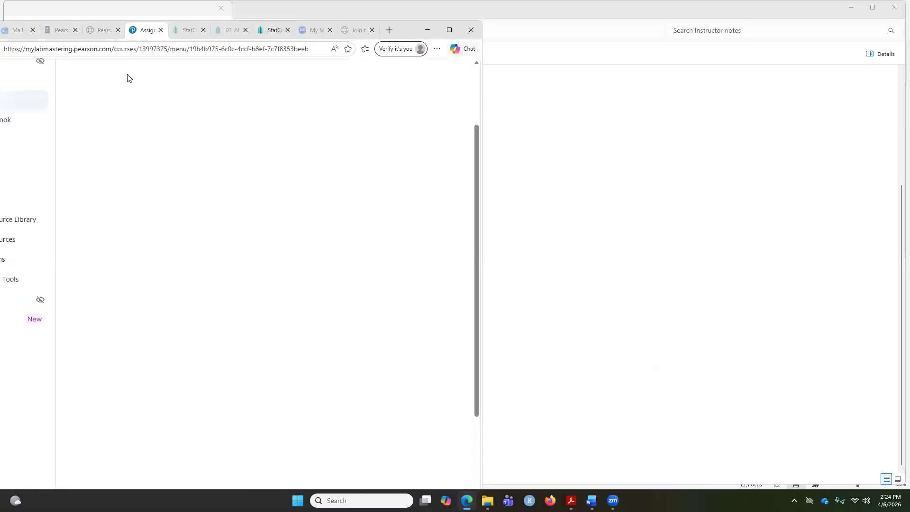
pyautogui.click(449, 30)
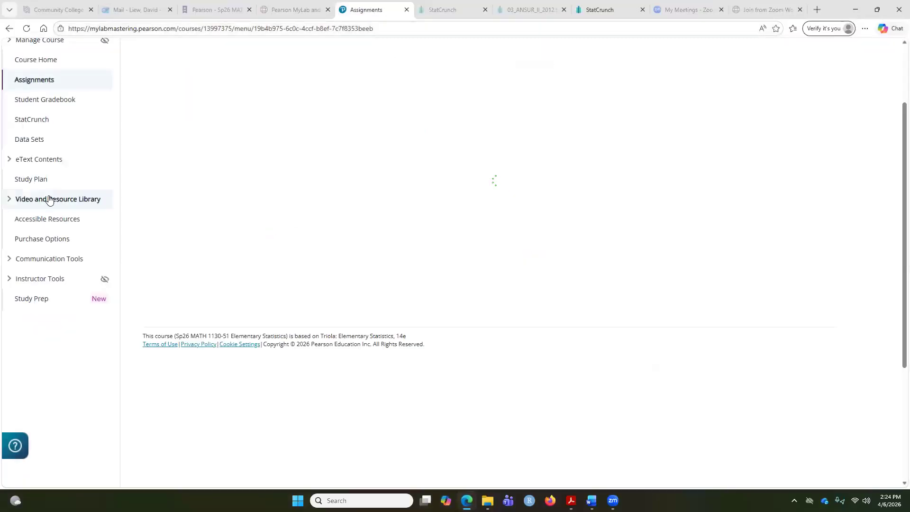
pyautogui.scroll(2, 31, 88)
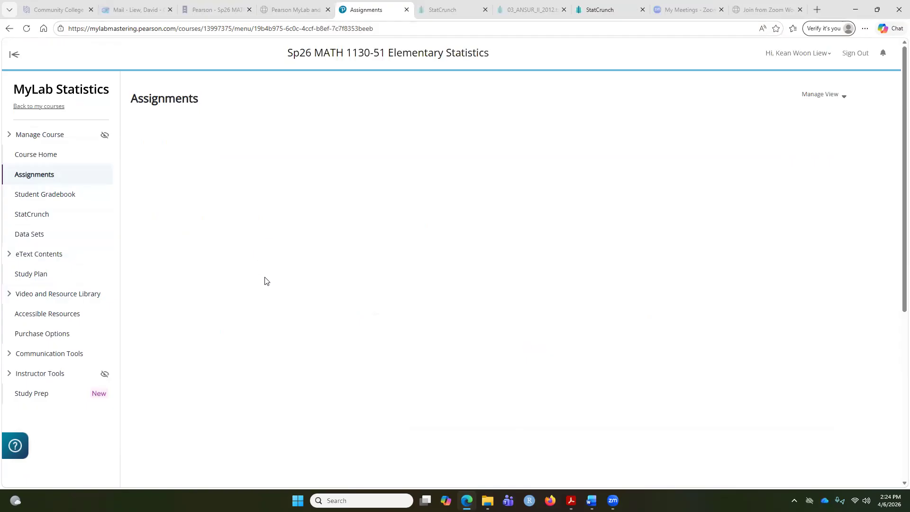
pyautogui.scroll(-5, 264, 281)
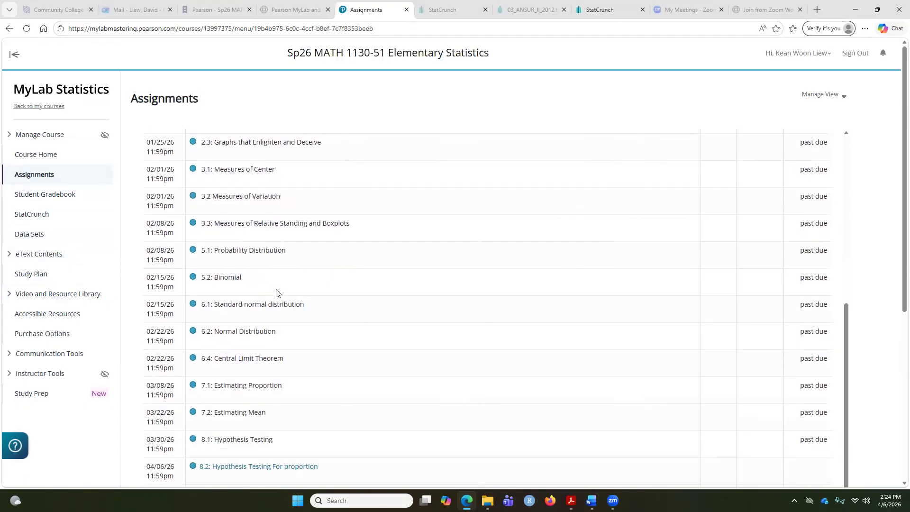
pyautogui.scroll(-3, 360, 332)
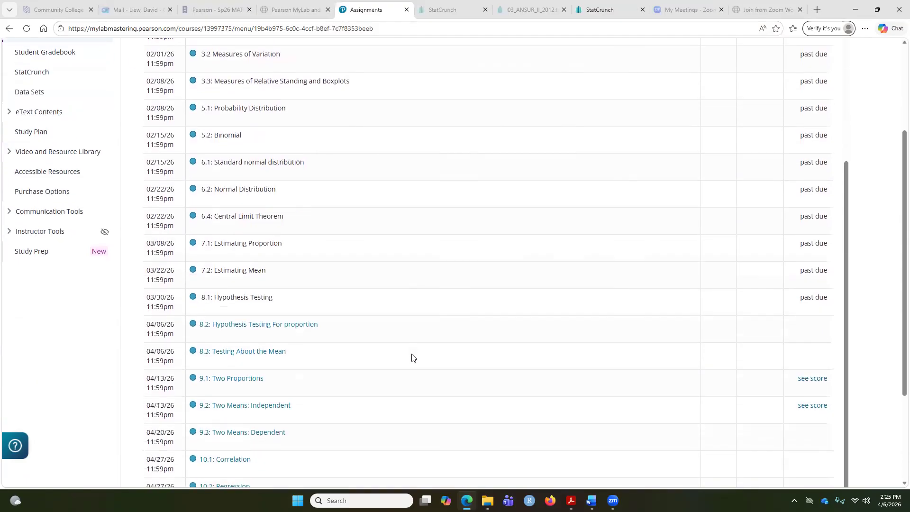
pyautogui.click(245, 433)
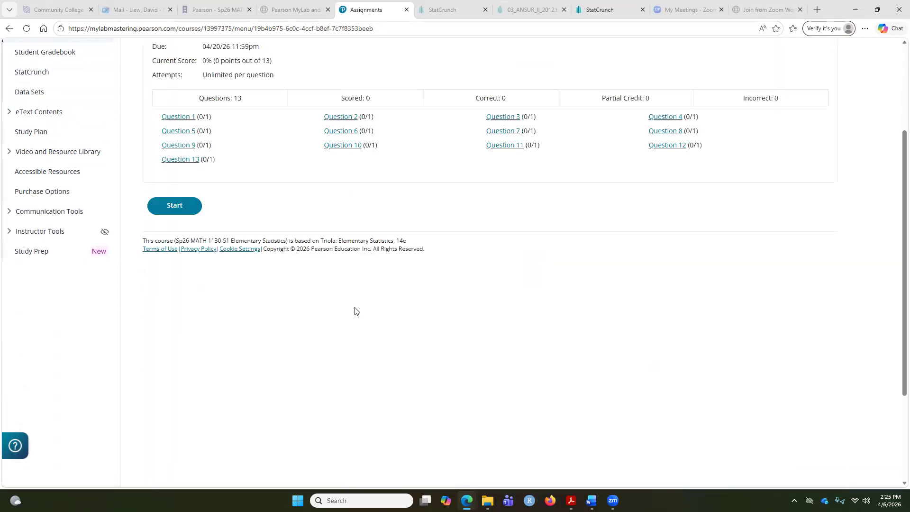
# Launch the homework in a maximized window and go to Question 5 on freshman weights
pyautogui.click(337, 118)
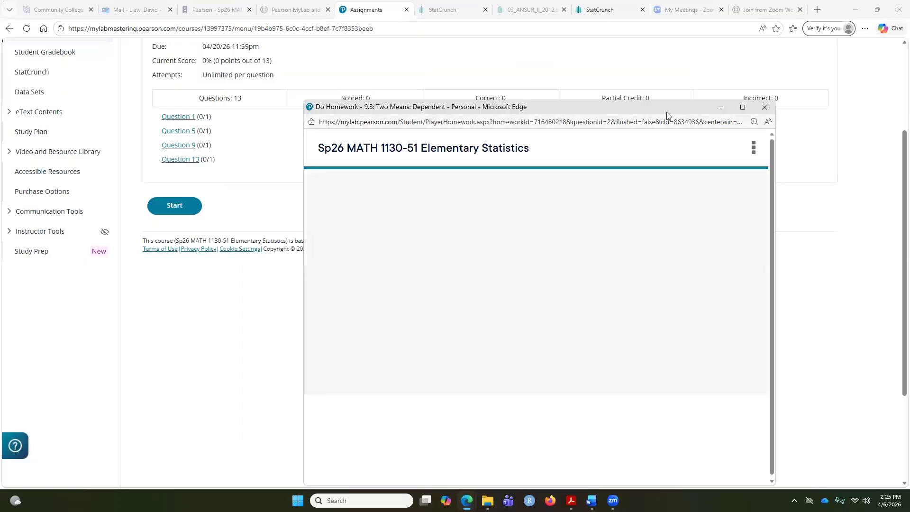
pyautogui.click(745, 106)
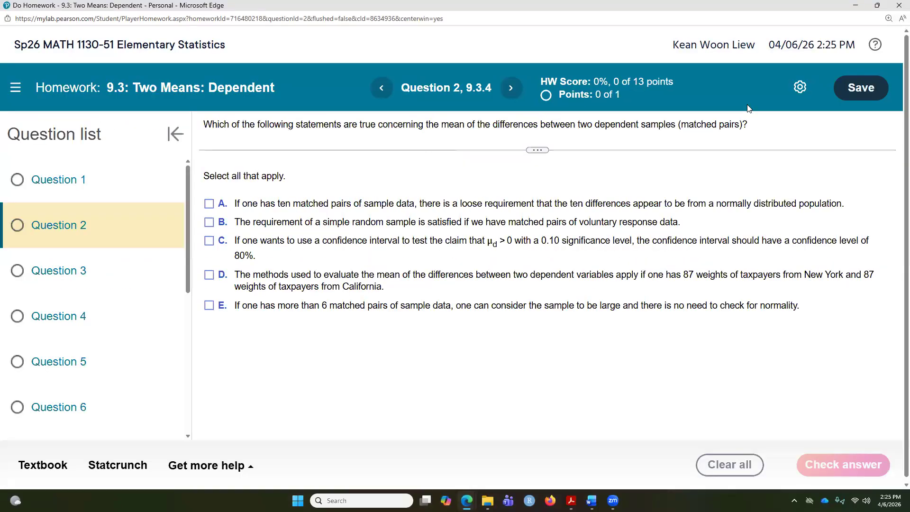
pyautogui.click(96, 324)
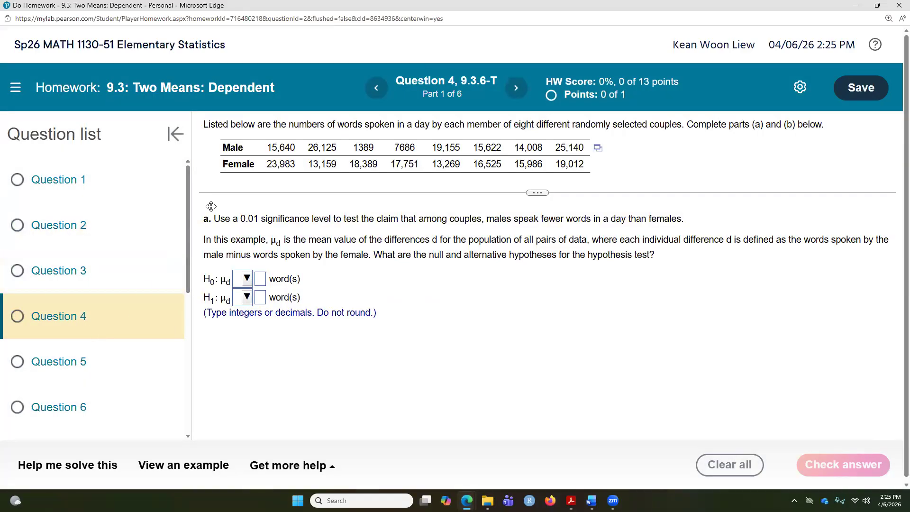
pyautogui.click(71, 364)
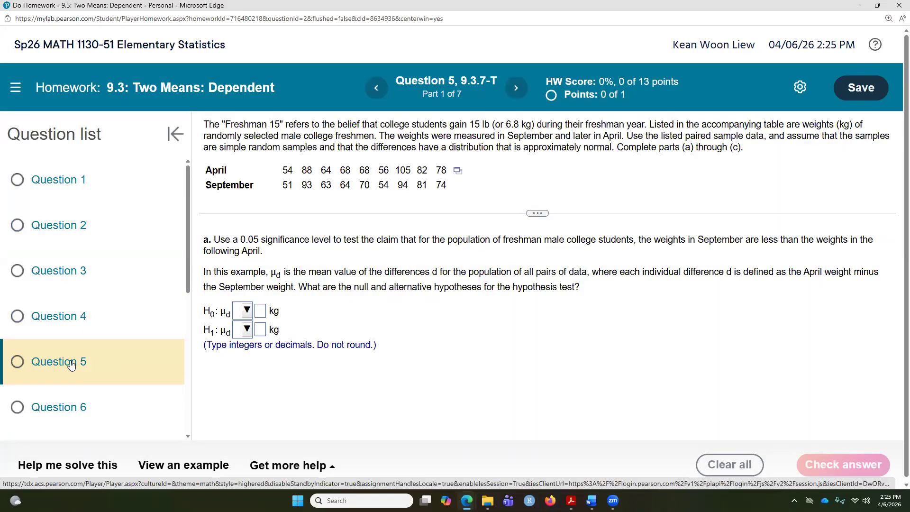
pyautogui.click(72, 399)
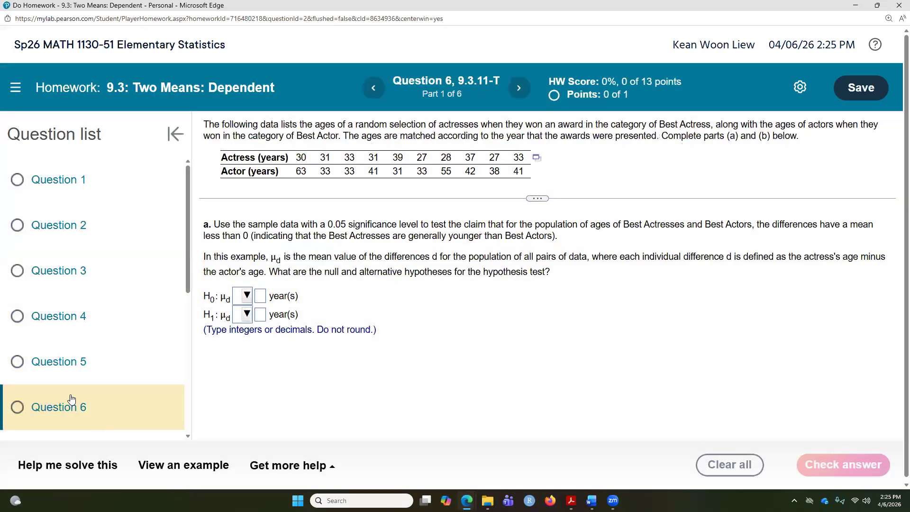
pyautogui.click(46, 366)
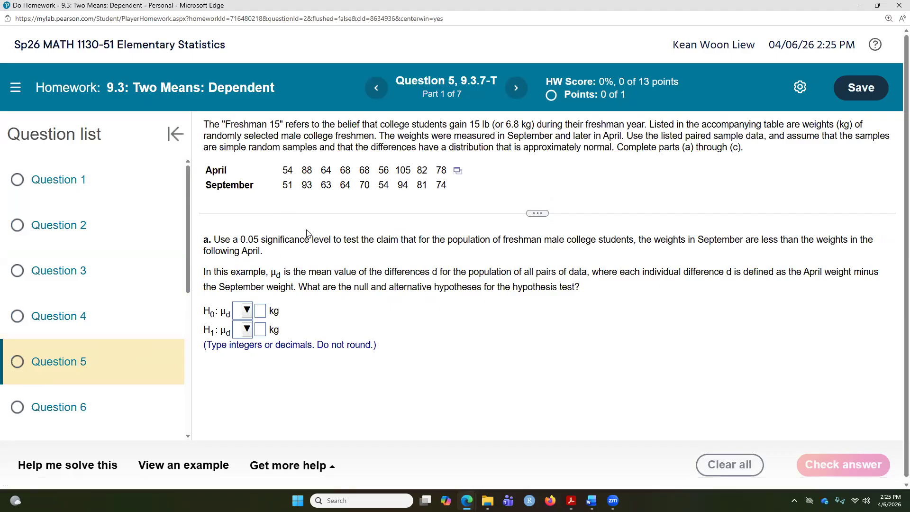
# Set the hypotheses to H0: μd = 0 kg and H1: μd < 0 kg
pyautogui.click(458, 171)
pyautogui.click(494, 198)
pyautogui.doubleClick(713, 236)
pyautogui.moveTo(763, 240)
pyautogui.mouseDown()
pyautogui.moveTo(786, 239)
pyautogui.moveTo(778, 239)
pyautogui.mouseUp()
pyautogui.click(245, 310)
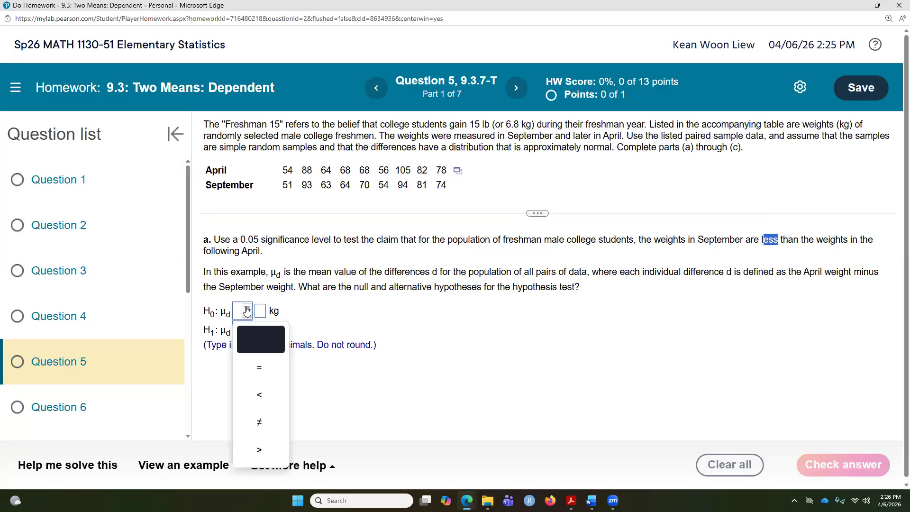
pyautogui.click(246, 366)
pyautogui.click(260, 311)
pyautogui.write('0')
pyautogui.click(246, 329)
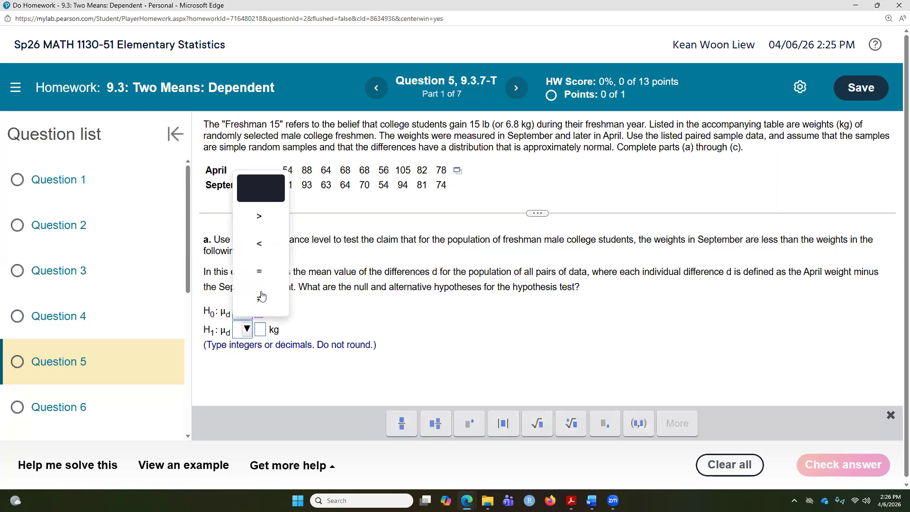
pyautogui.click(262, 240)
pyautogui.click(259, 333)
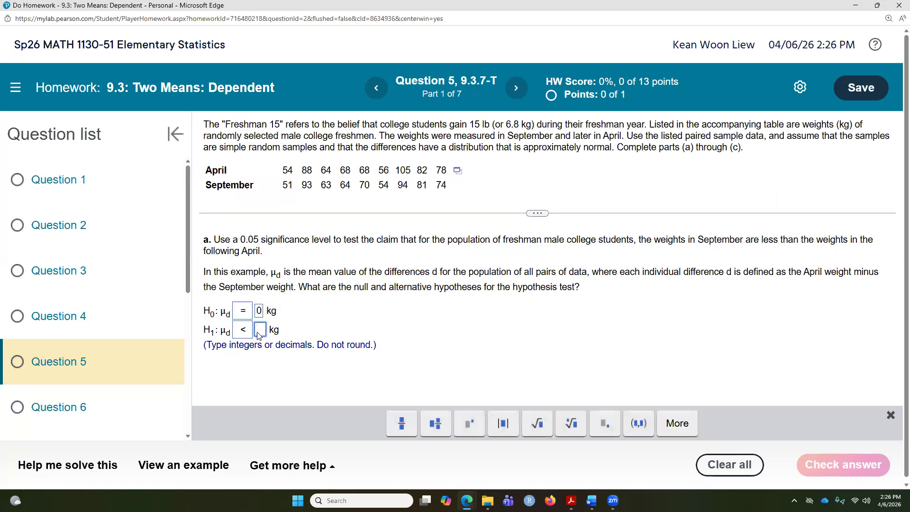
pyautogui.write('0')
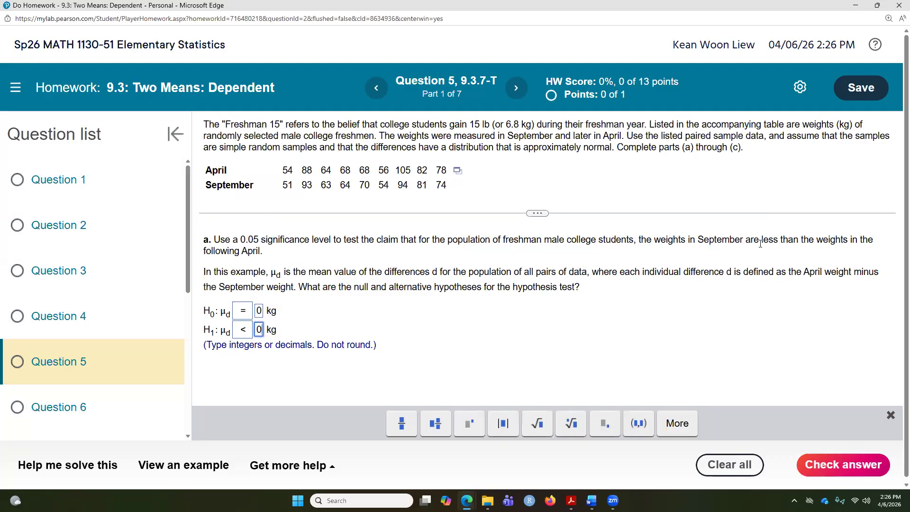
# Check the hypotheses answer and close the feedback dialog
pyautogui.moveTo(762, 242); pyautogui.dragTo(794, 242)
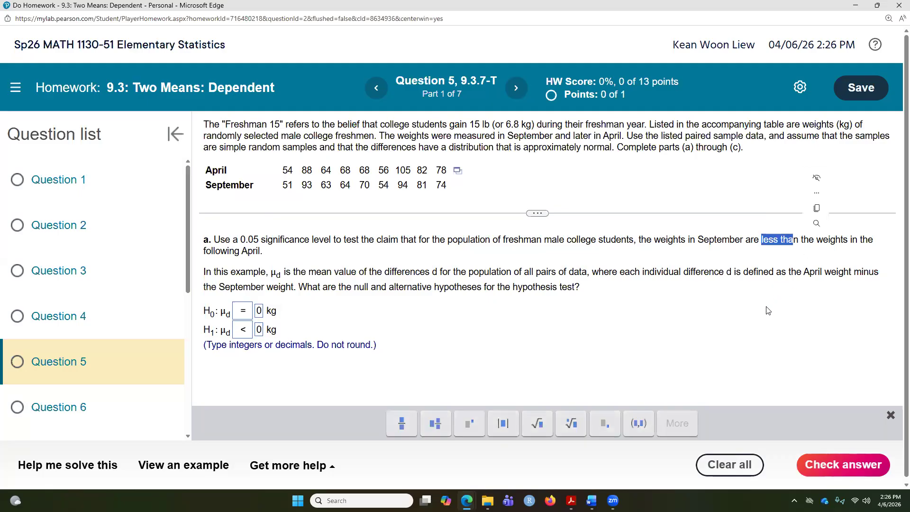
pyautogui.click(840, 464)
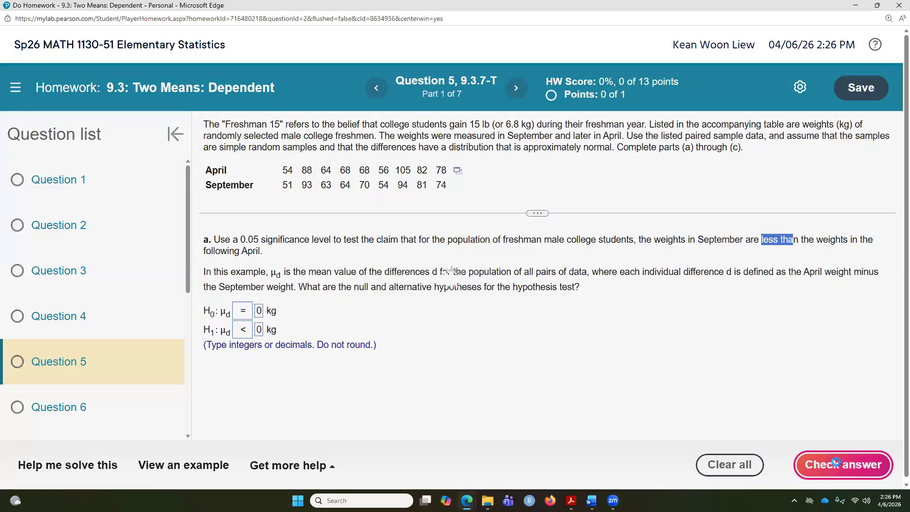
pyautogui.click(467, 348)
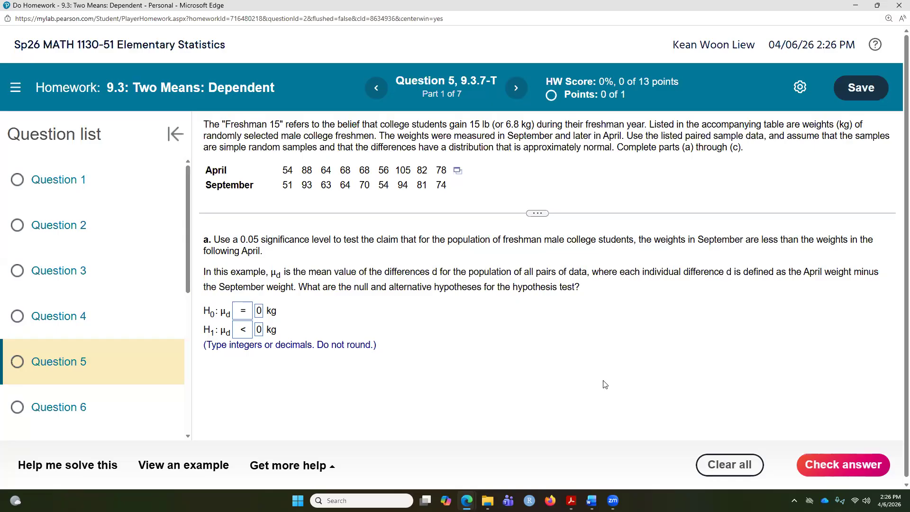
pyautogui.click(837, 464)
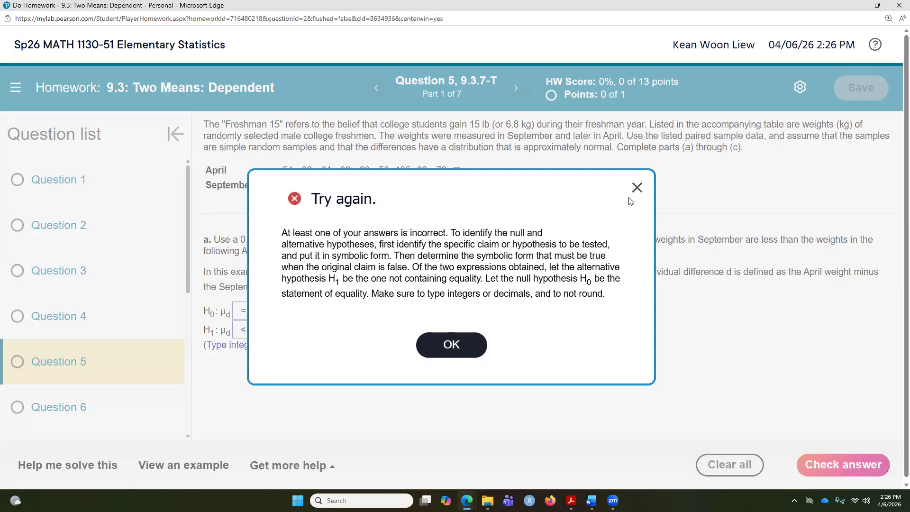
pyautogui.click(637, 187)
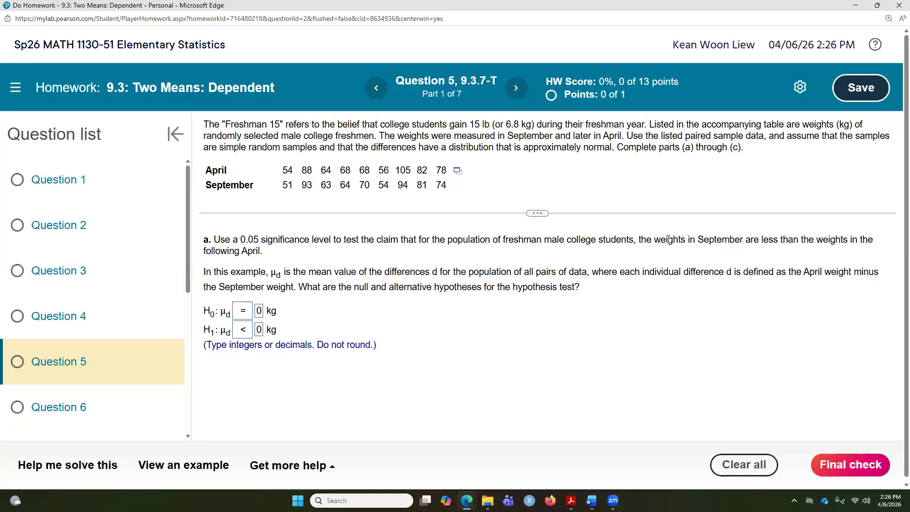
# Change the alternative hypothesis to H1: μd > 0 kg and check the answer
pyautogui.moveTo(694, 239); pyautogui.dragTo(828, 241)
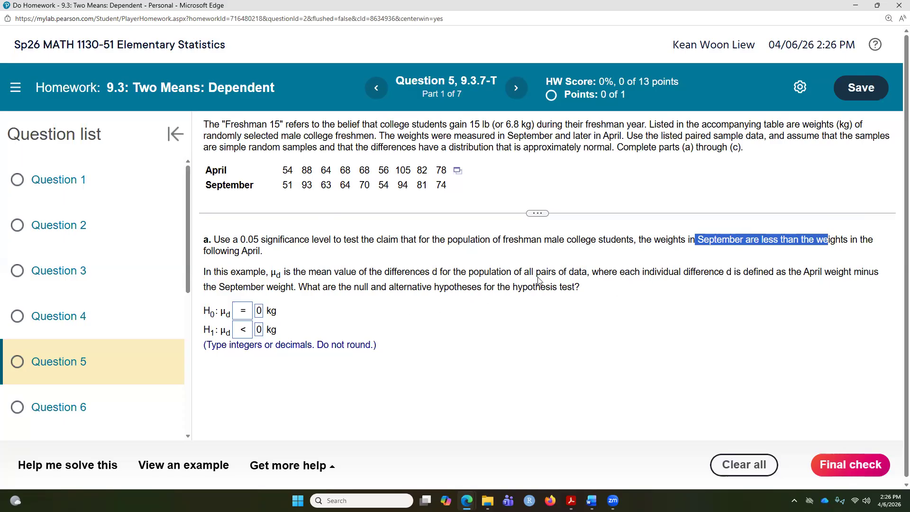
pyautogui.moveTo(750, 273); pyautogui.dragTo(841, 274)
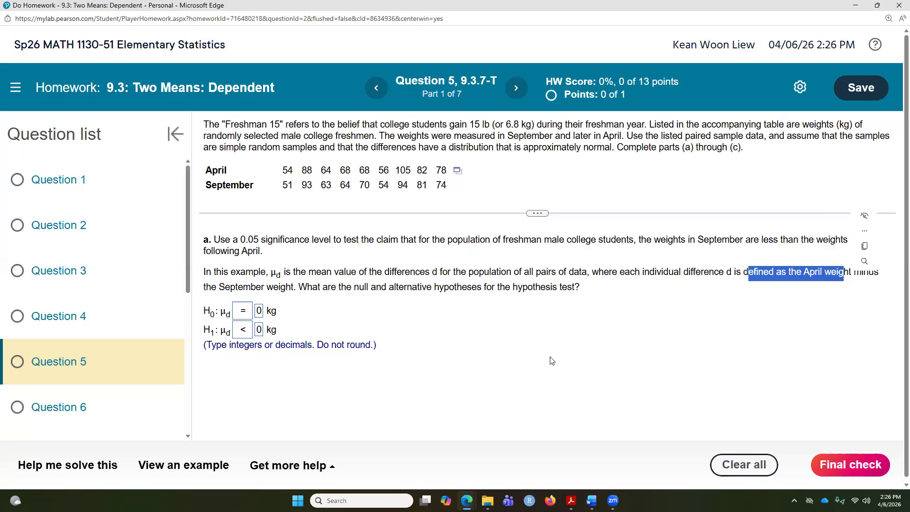
pyautogui.moveTo(230, 287); pyautogui.dragTo(236, 287)
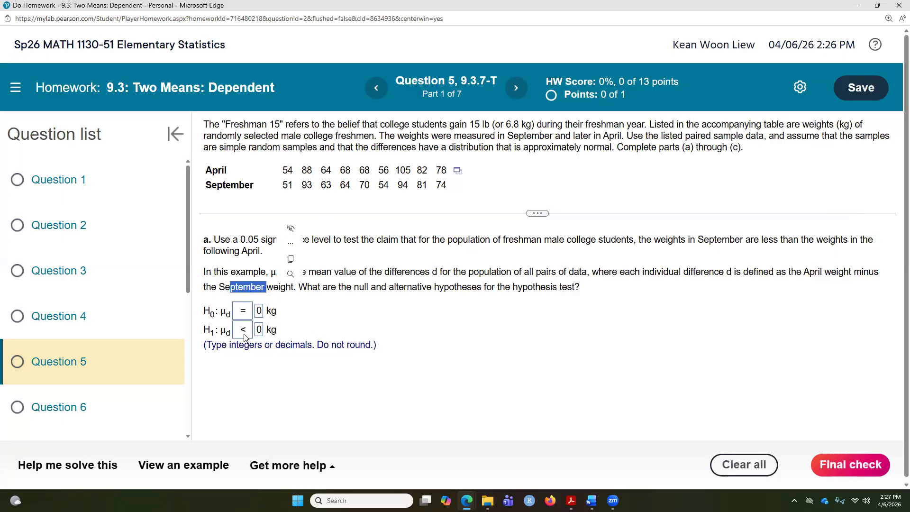
pyautogui.click(243, 310)
pyautogui.click(254, 251)
pyautogui.click(243, 329)
pyautogui.click(260, 223)
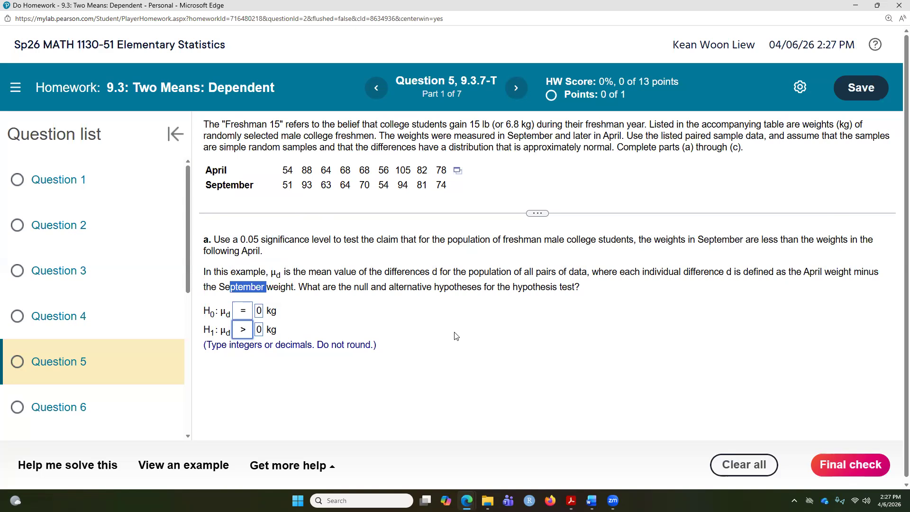
pyautogui.click(840, 466)
pyautogui.click(478, 304)
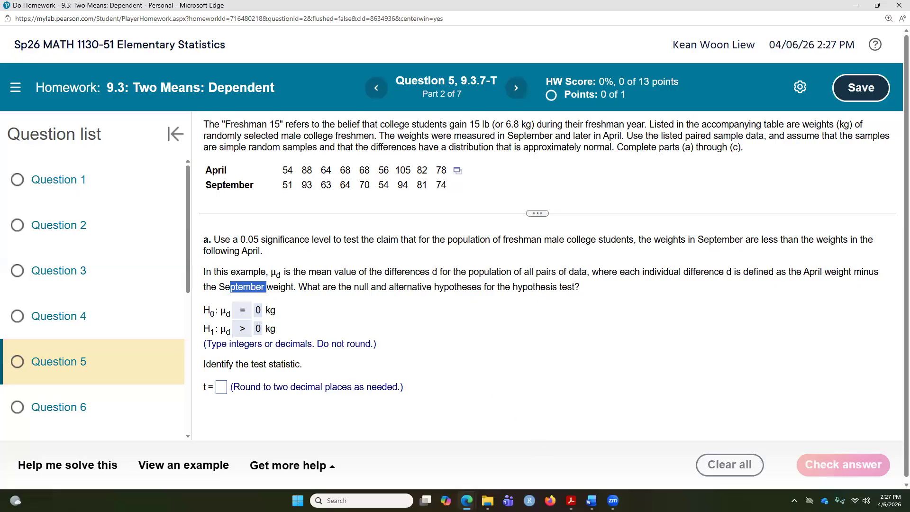
# Open the April and September data in StatCrunch and start a paired T test
pyautogui.moveTo(467, 500)
pyautogui.click(569, 453)
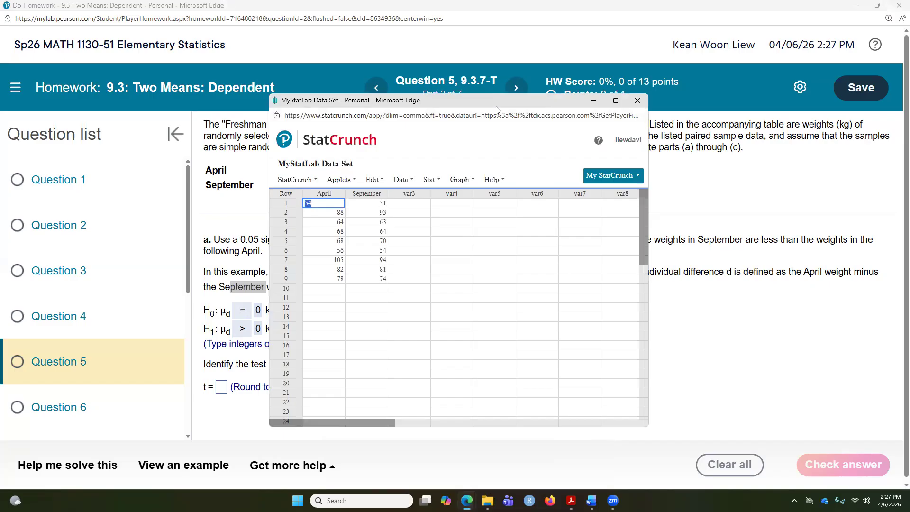
pyautogui.moveTo(496, 107); pyautogui.dragTo(628, 152)
pyautogui.click(563, 224)
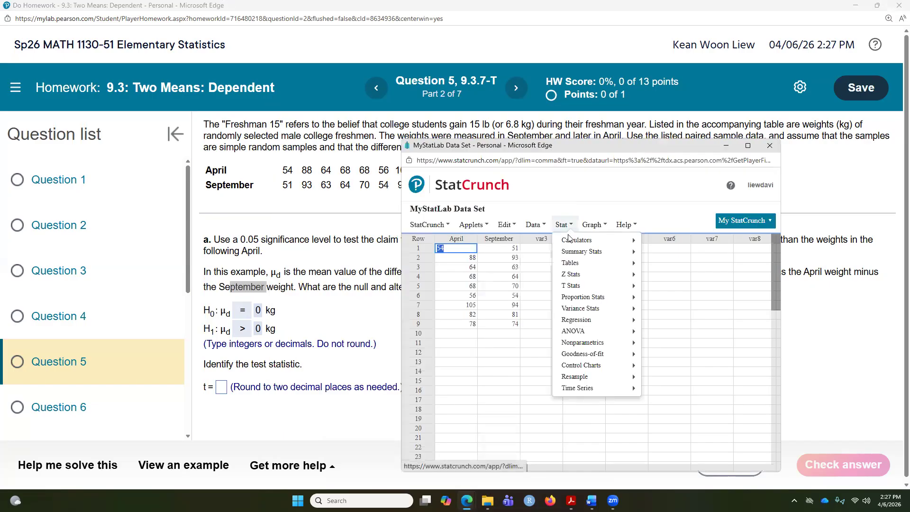
pyautogui.moveTo(611, 285)
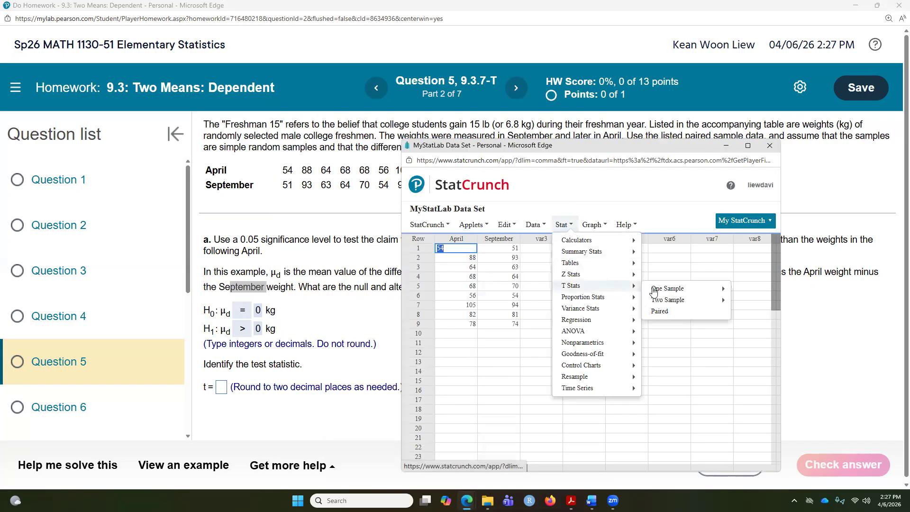
pyautogui.click(669, 311)
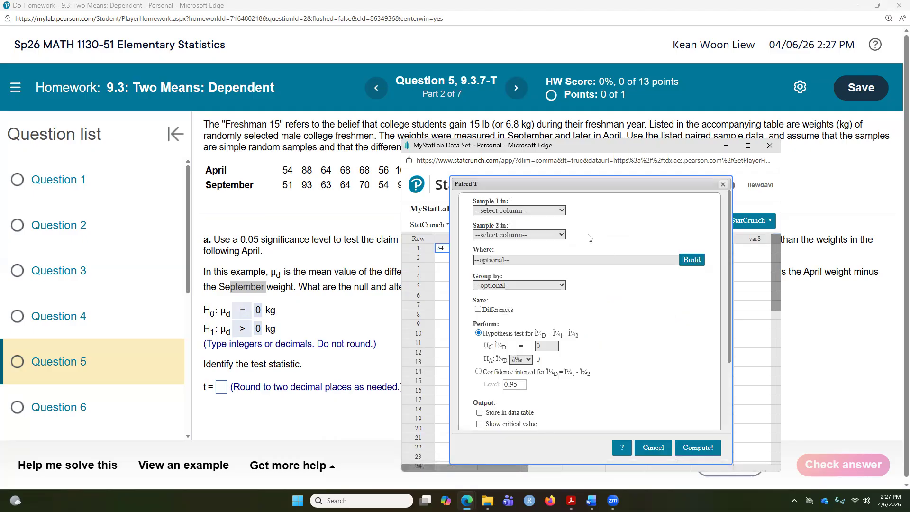
# Run a paired T hypothesis test of April minus September with μD > 0, saving the differences
pyautogui.click(550, 210)
pyautogui.click(514, 235)
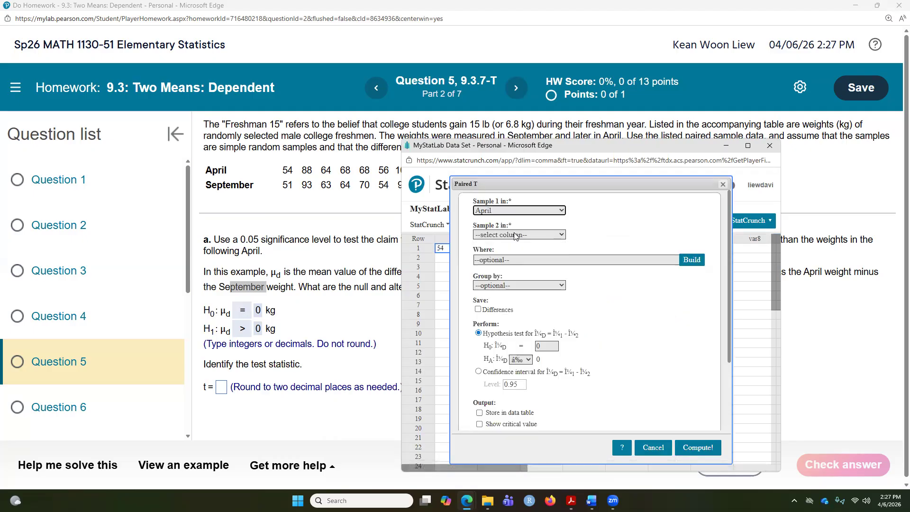
pyautogui.click(518, 236)
pyautogui.click(494, 271)
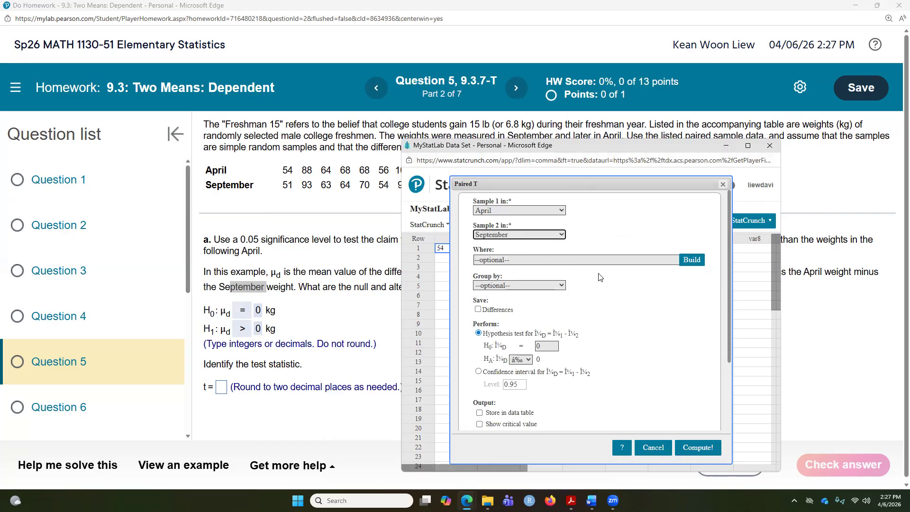
pyautogui.click(478, 310)
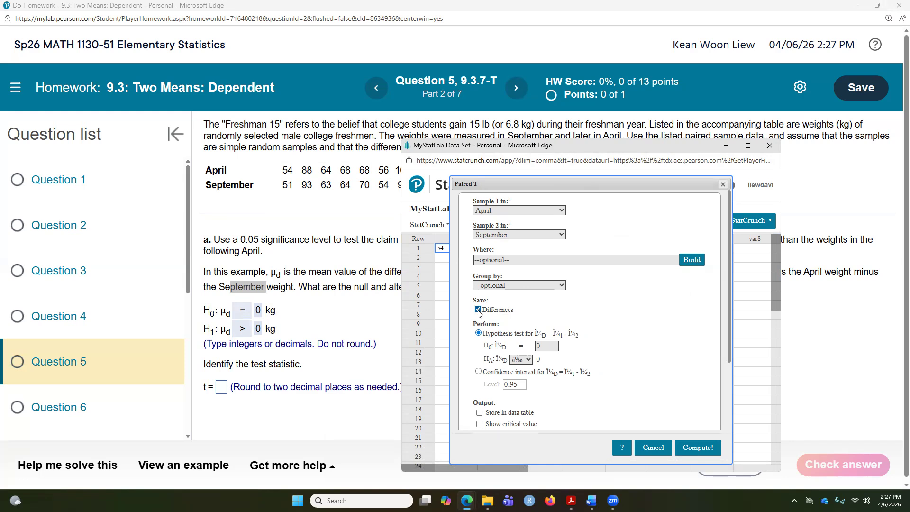
pyautogui.click(526, 360)
pyautogui.click(523, 389)
pyautogui.click(521, 359)
pyautogui.click(522, 400)
pyautogui.click(703, 448)
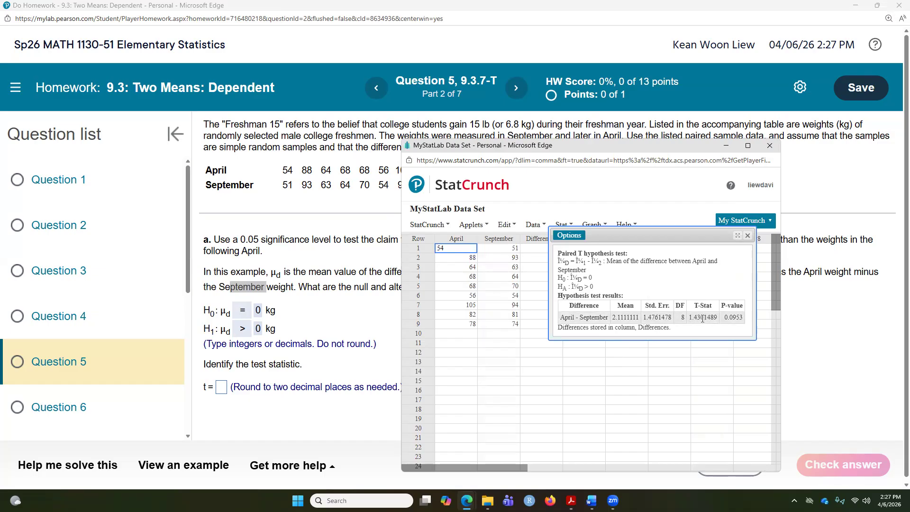
# Enter the test statistic t = 1.43 and check the answer
pyautogui.click(222, 387)
pyautogui.write('1.43')
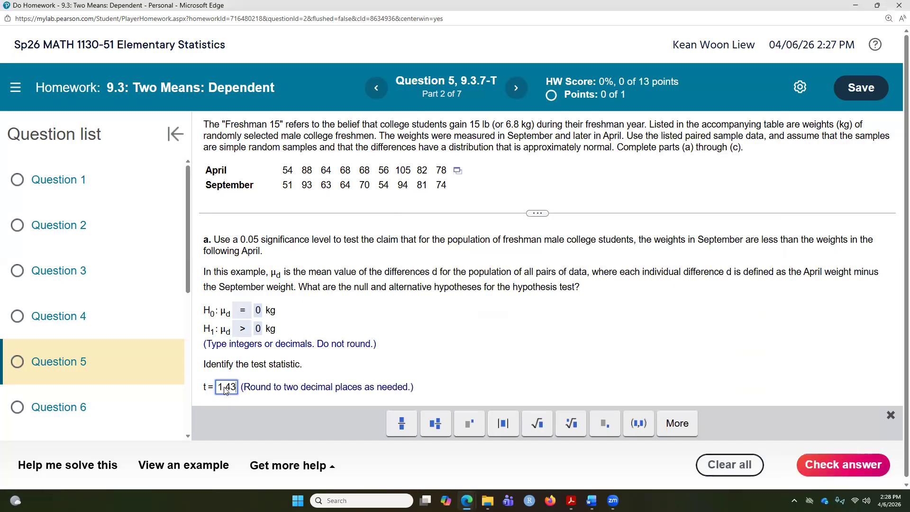
pyautogui.click(849, 469)
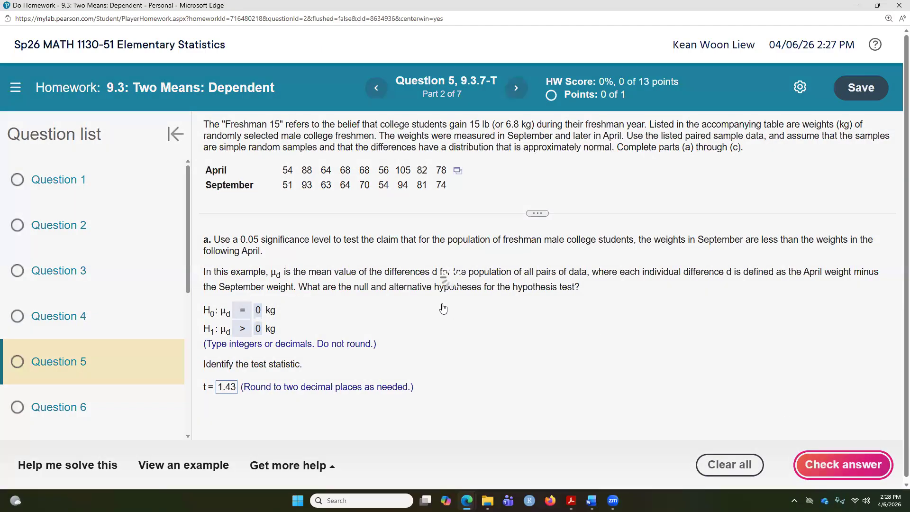
pyautogui.click(449, 307)
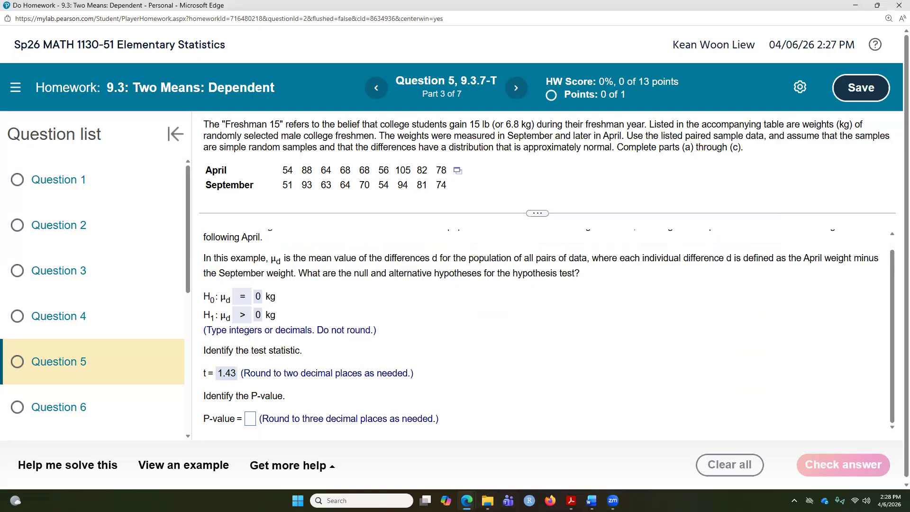
# Enter the P-value 0.095 from the StatCrunch output and check the answer
pyautogui.moveTo(466, 501)
pyautogui.click(580, 450)
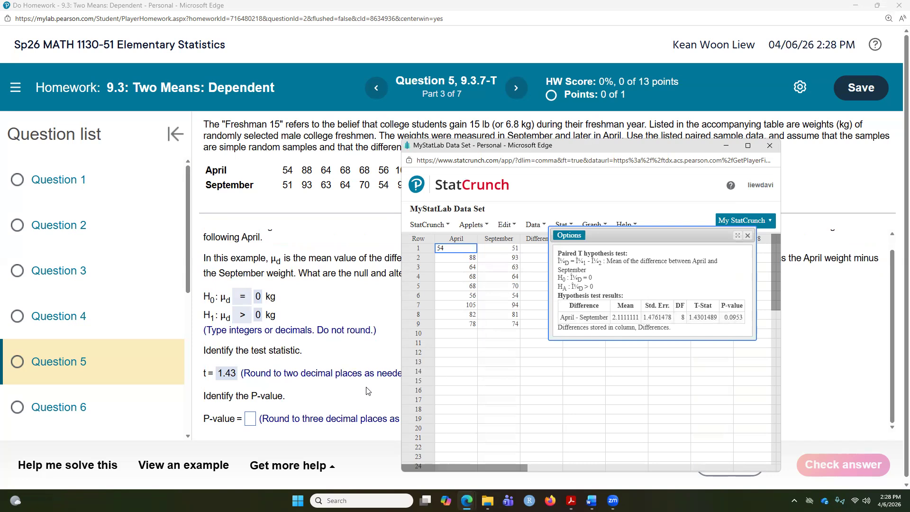
pyautogui.click(252, 421)
pyautogui.write('0.095')
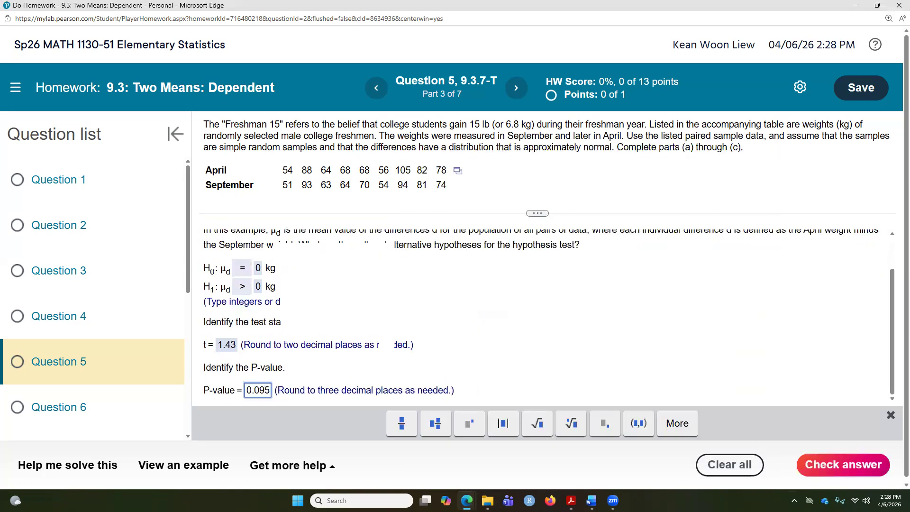
pyautogui.click(862, 456)
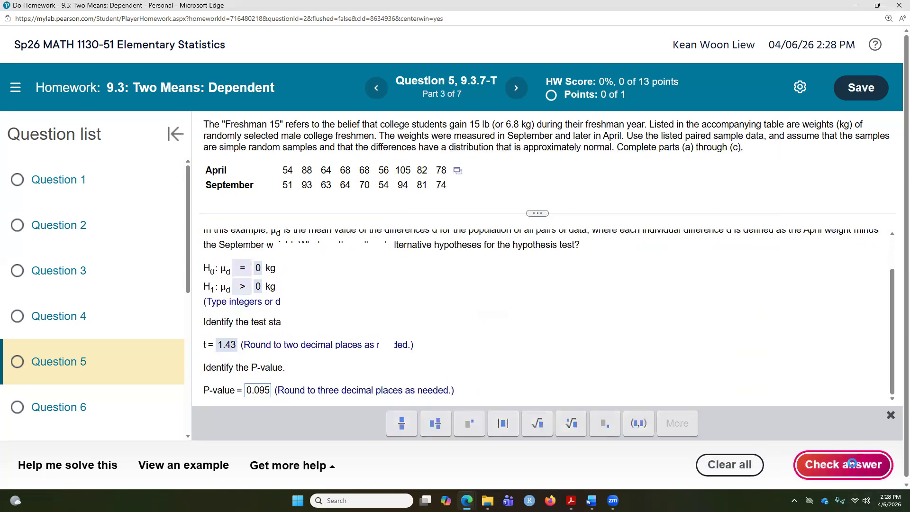
pyautogui.click(456, 307)
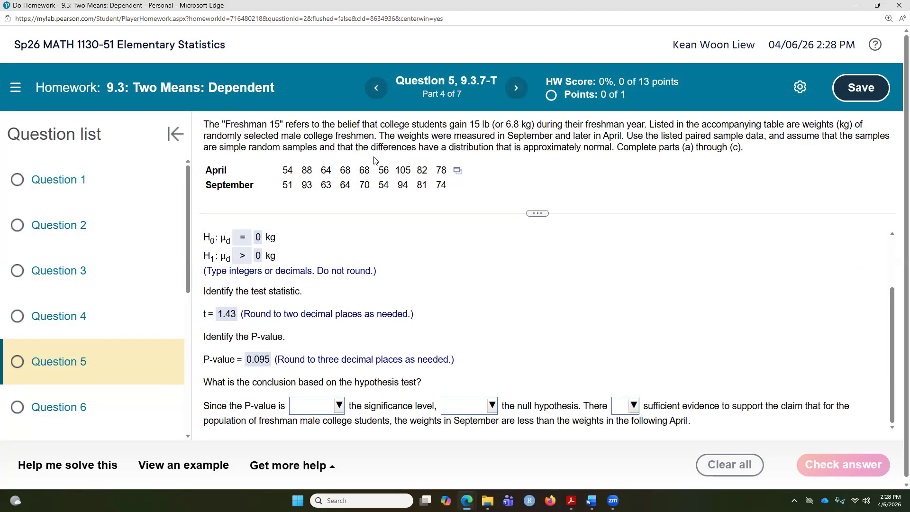
# Complete the conclusion as greater than, do not reject, and is not, then check the answer
pyautogui.scroll(2, 377, 277)
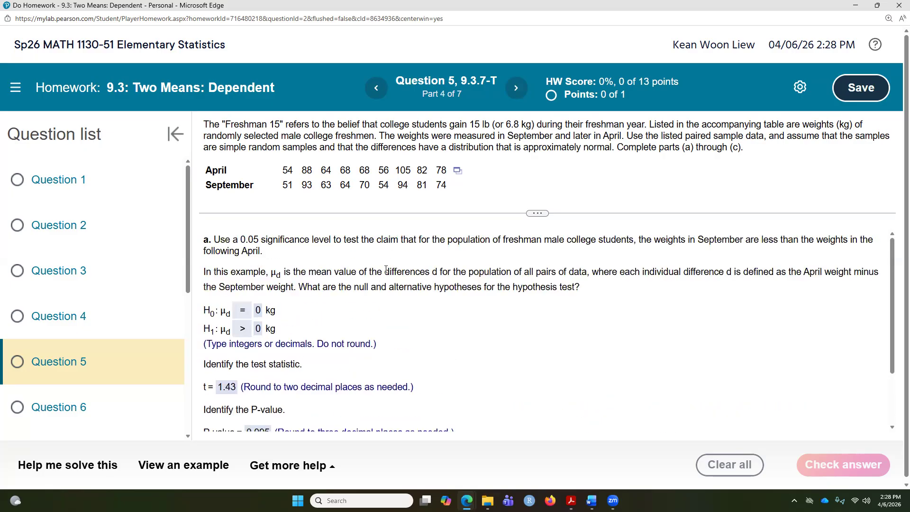
pyautogui.scroll(-2, 445, 370)
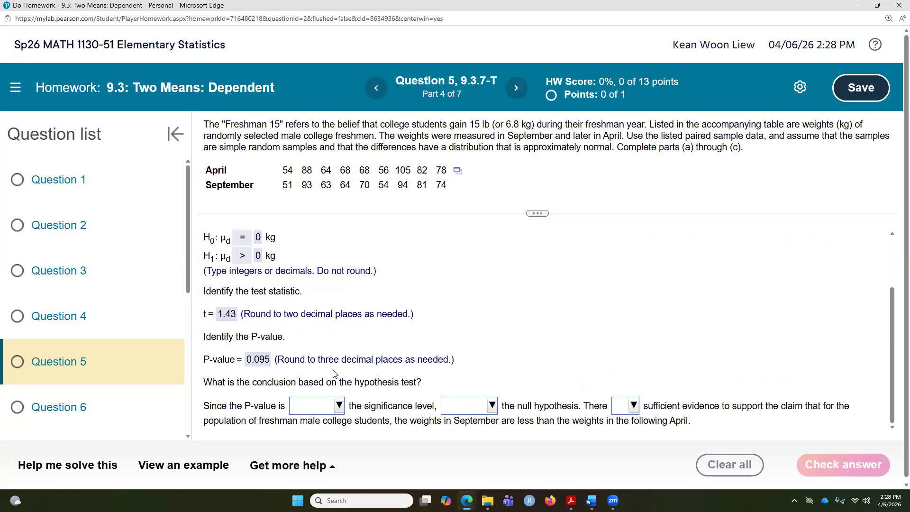
pyautogui.click(339, 407)
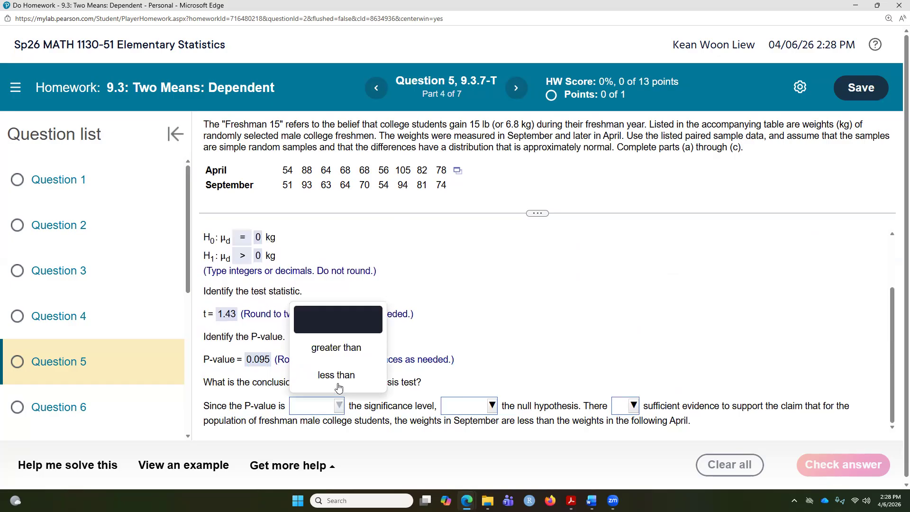
pyautogui.click(339, 350)
pyautogui.click(491, 407)
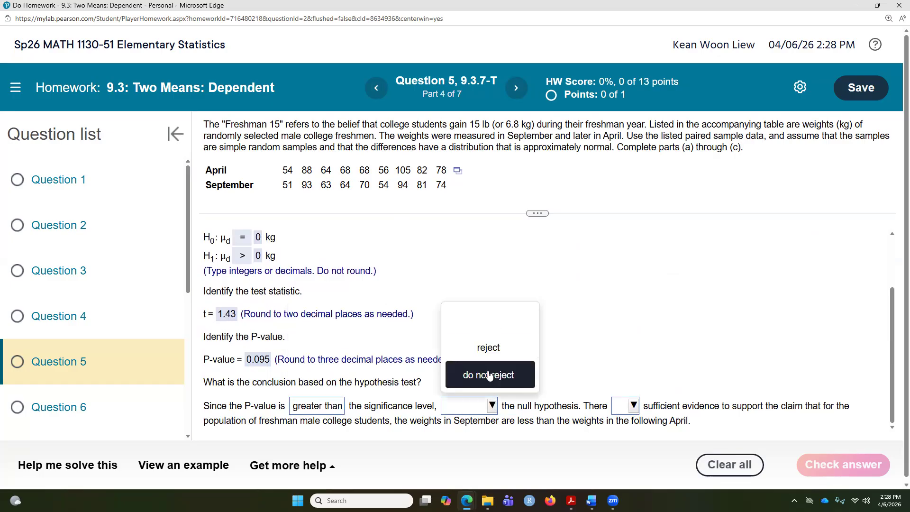
pyautogui.click(490, 375)
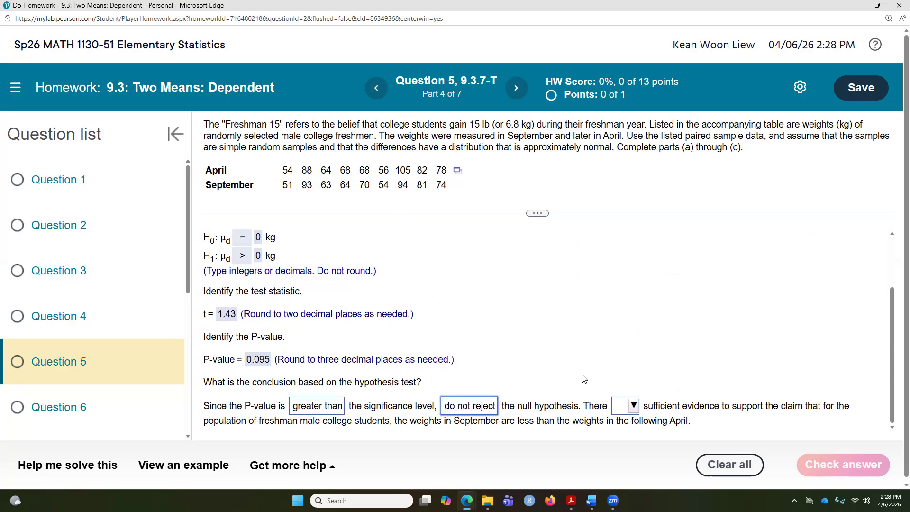
pyautogui.click(634, 405)
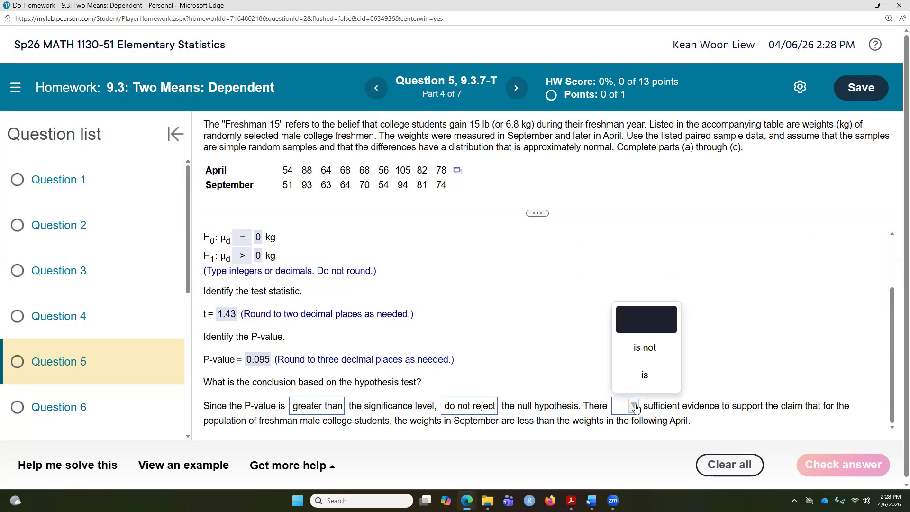
pyautogui.click(647, 351)
pyautogui.click(837, 469)
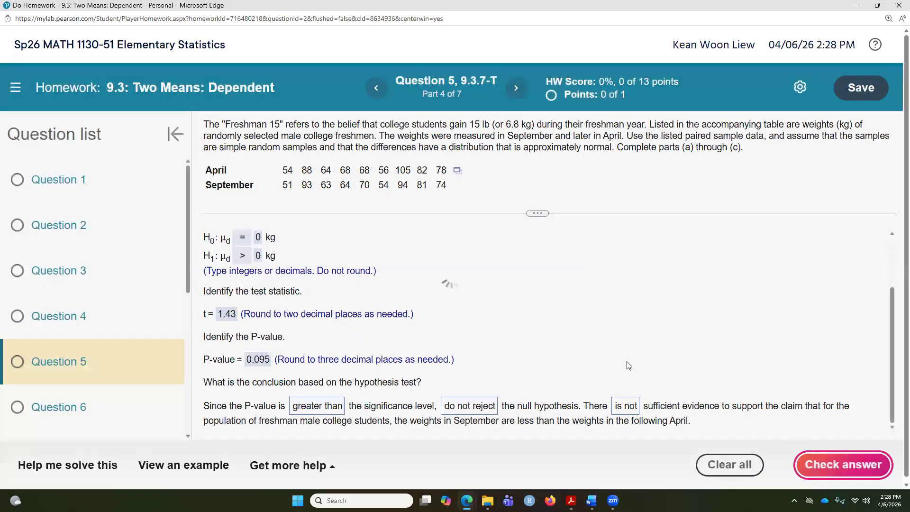
pyautogui.click(454, 301)
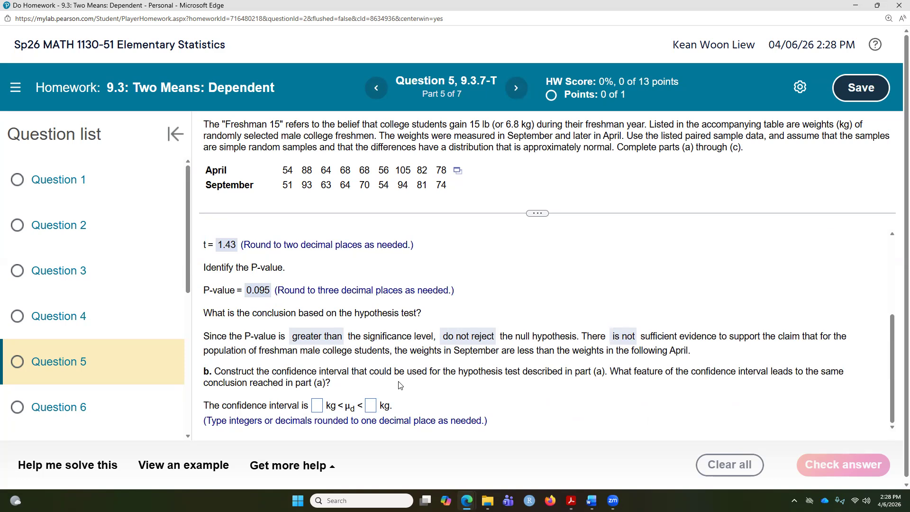
# Switch to the class notes PDF and review the worked confidence interval examples
pyautogui.scroll(2, 399, 381)
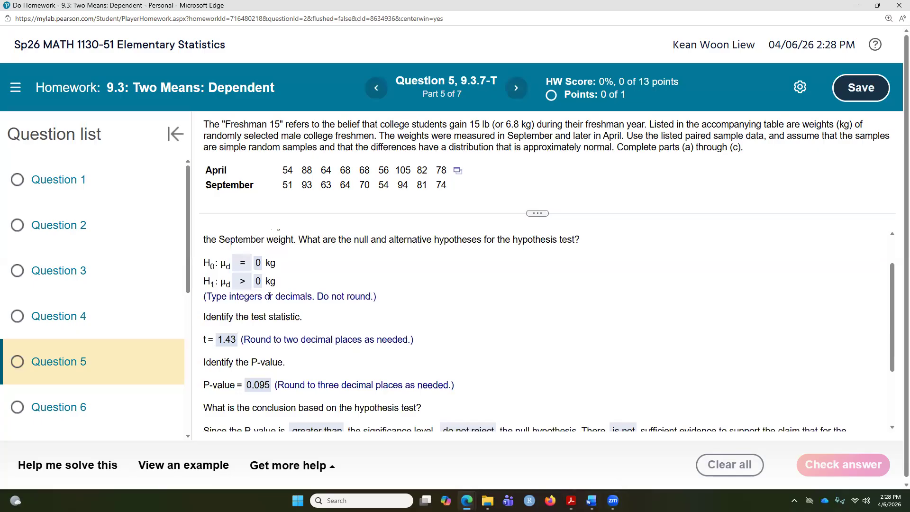
pyautogui.hotkey('alt', 'Tab')
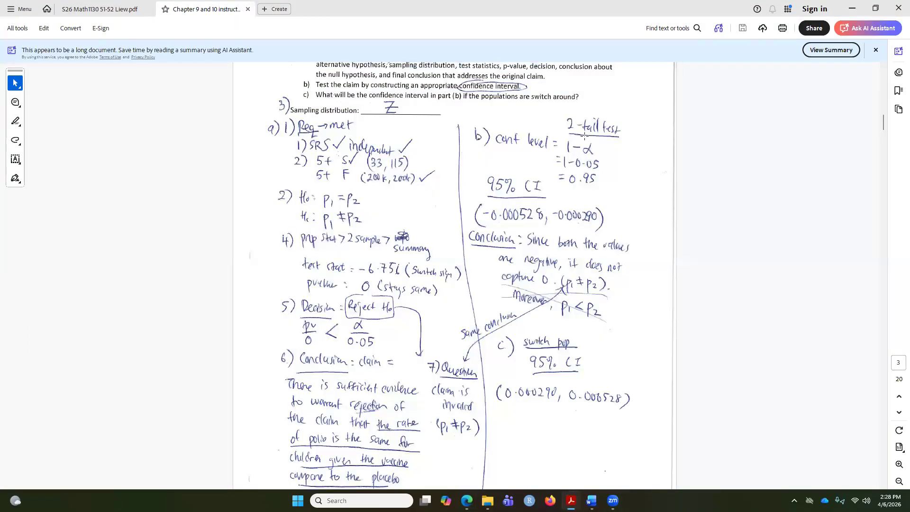
pyautogui.scroll(-10, 436, 266)
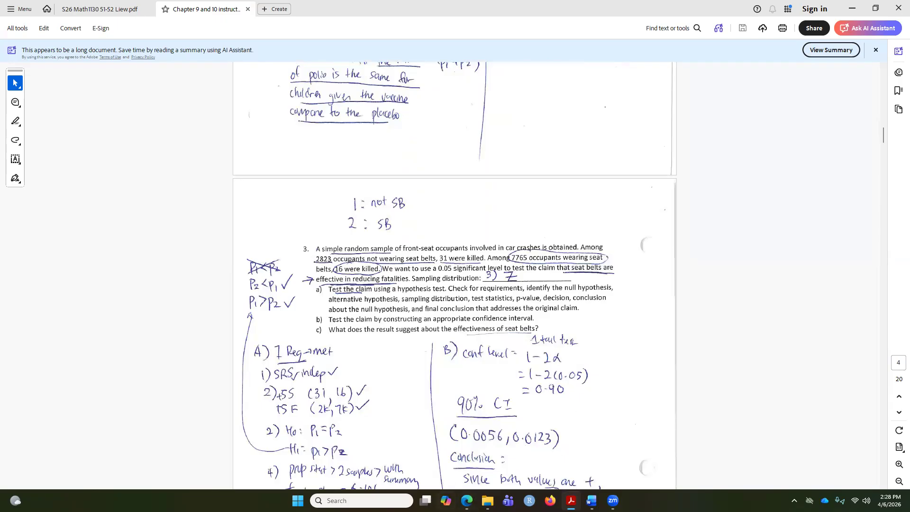
pyautogui.moveTo(467, 500)
pyautogui.click(486, 445)
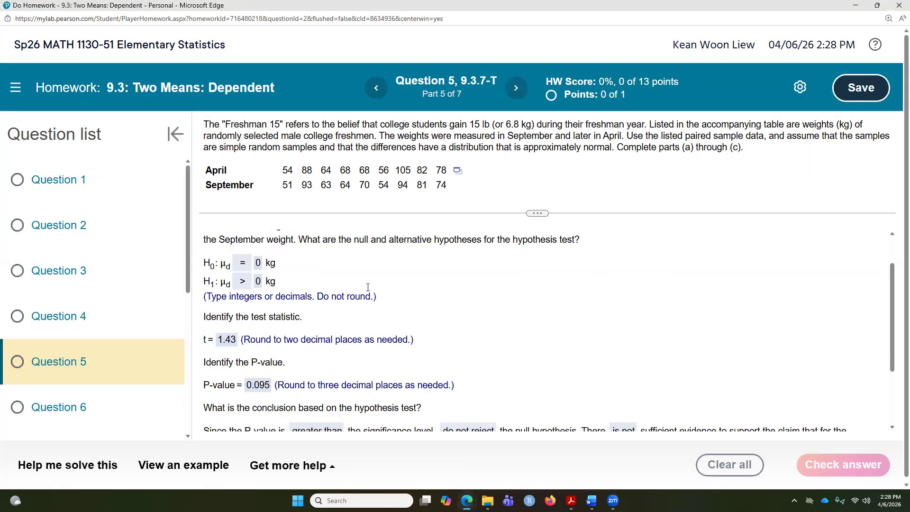
pyautogui.scroll(1, 325, 314)
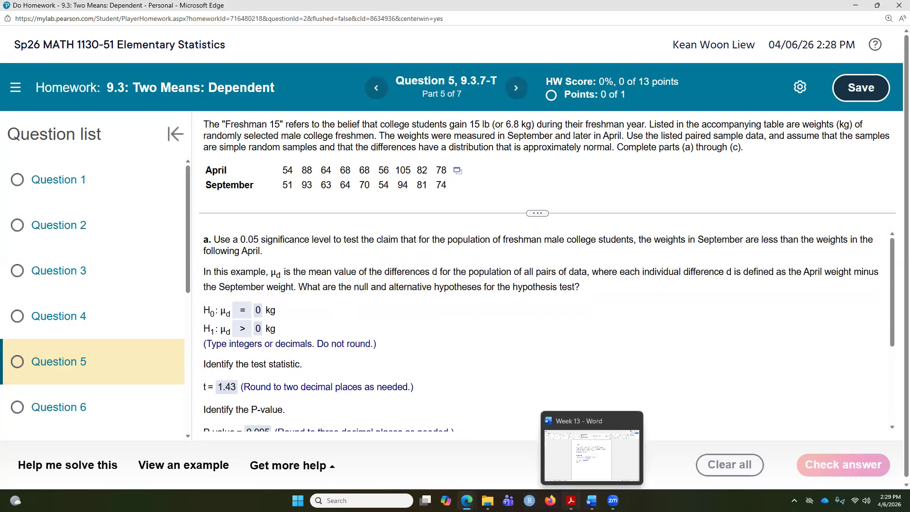
pyautogui.click(571, 500)
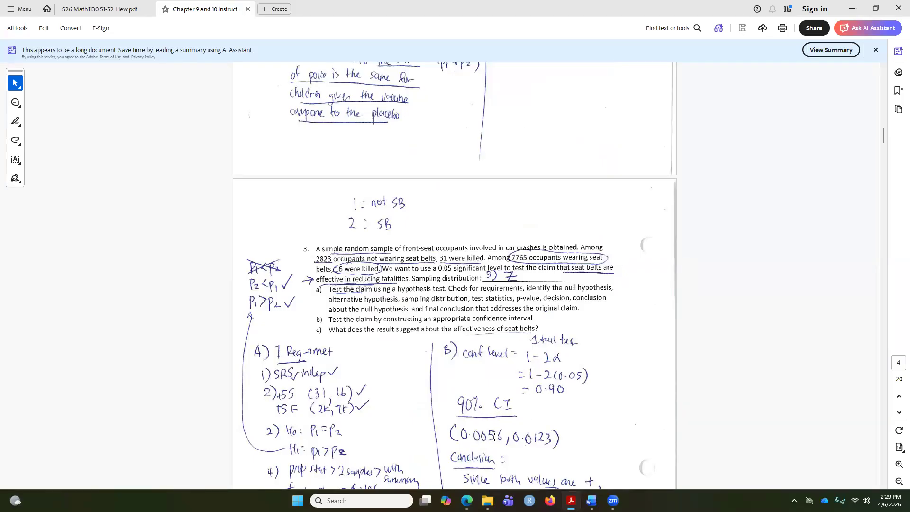
pyautogui.moveTo(467, 500)
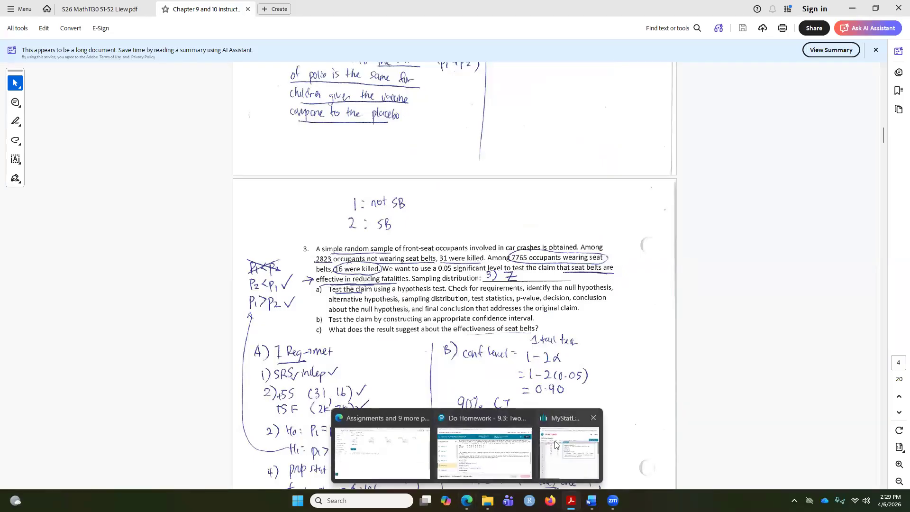
# In StatCrunch, rerun the paired T analysis of April and September as a confidence interval at level 0.90
pyautogui.click(657, 440)
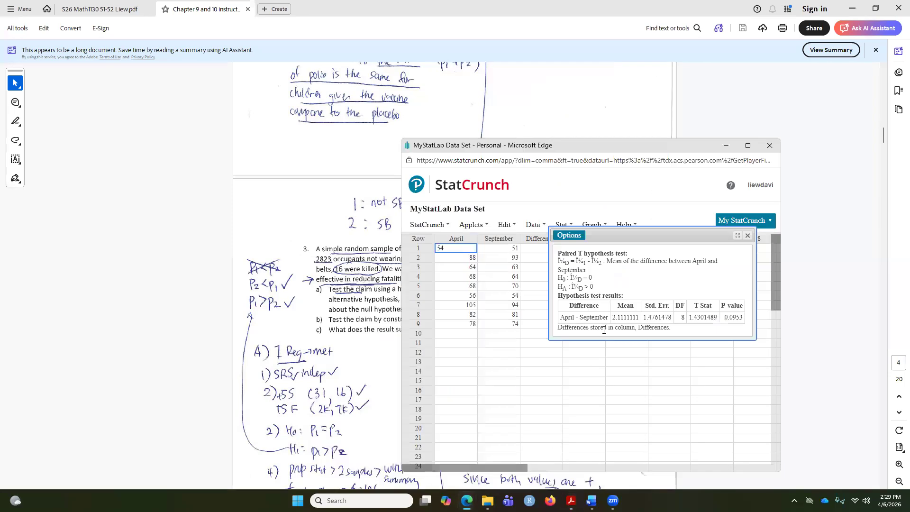
pyautogui.click(575, 240)
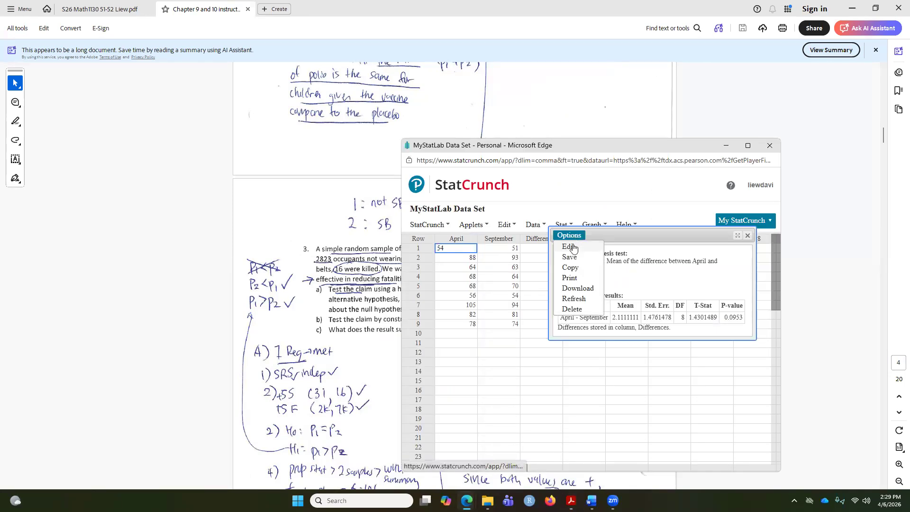
pyautogui.click(570, 247)
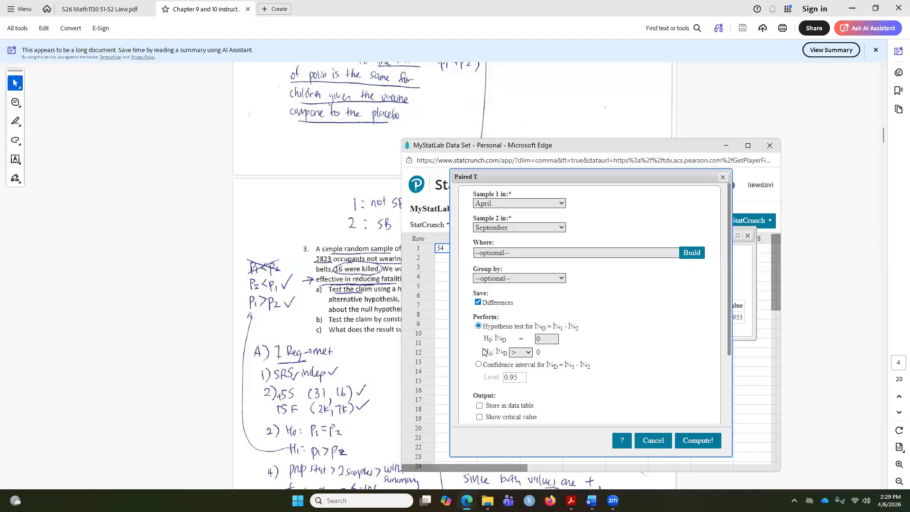
pyautogui.click(478, 365)
pyautogui.click(521, 378)
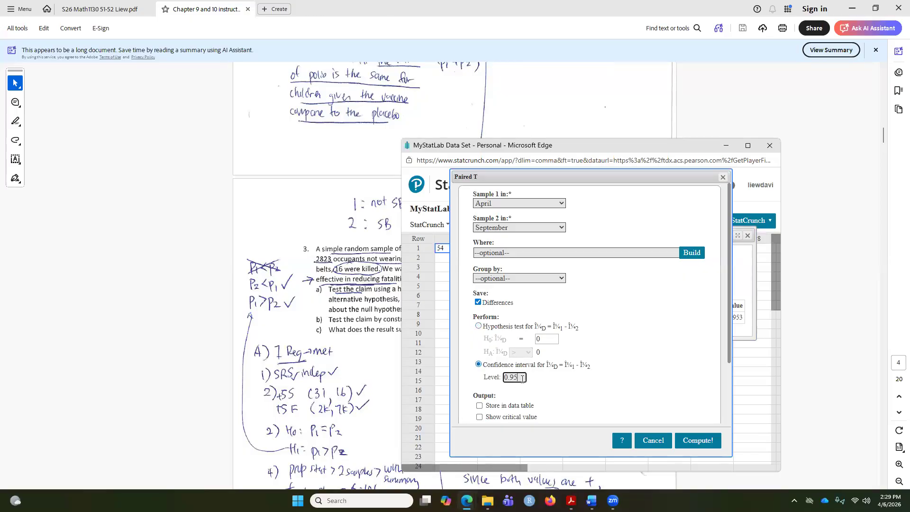
pyautogui.write('0.90')
pyautogui.click(700, 441)
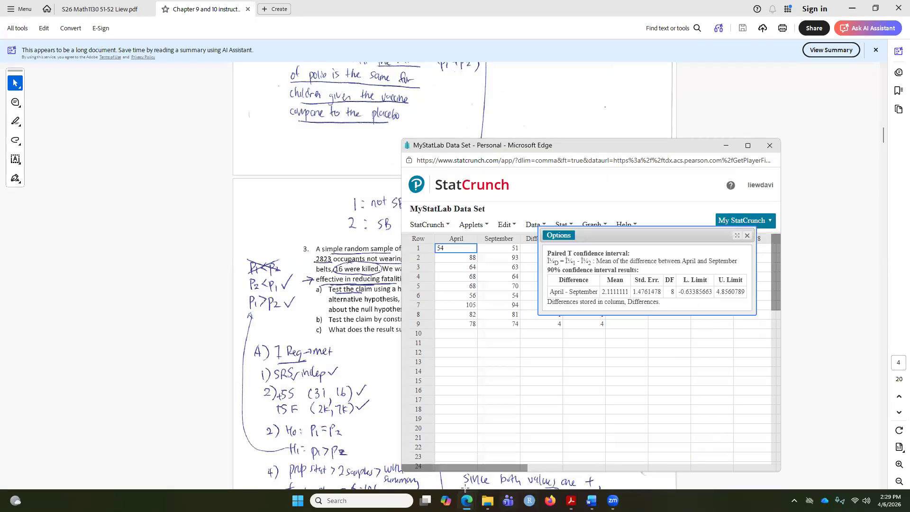
# Return to the homework and enter the confidence interval −0.6 kg < μd < 4.9 kg, then check the answer
pyautogui.moveTo(466, 501)
pyautogui.click(490, 481)
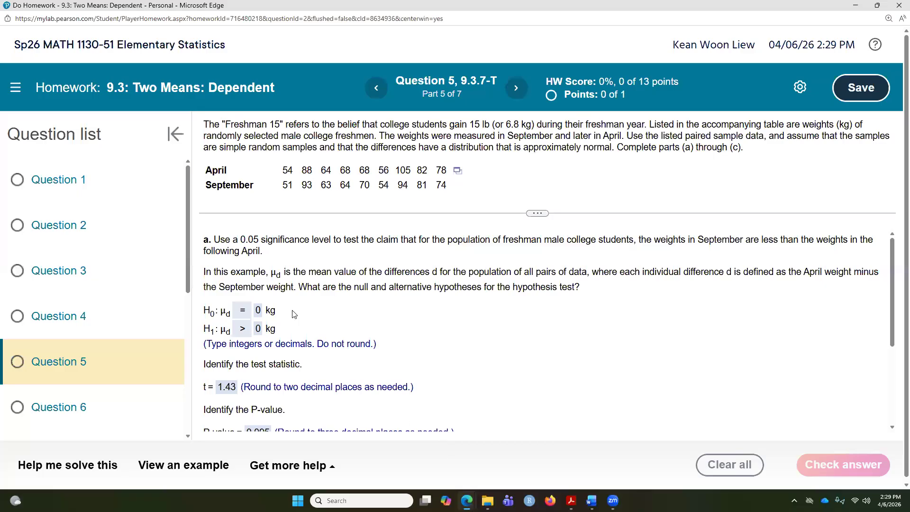
pyautogui.scroll(-3, 294, 314)
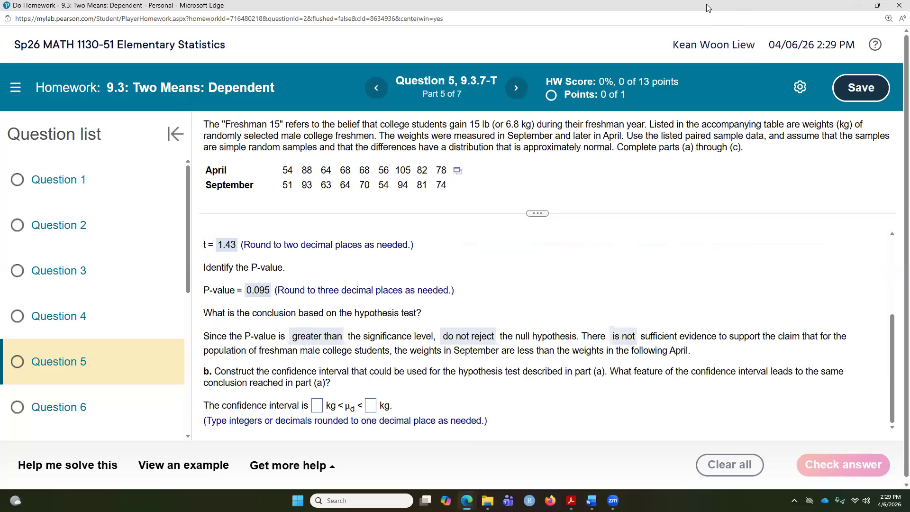
pyautogui.click(876, 5)
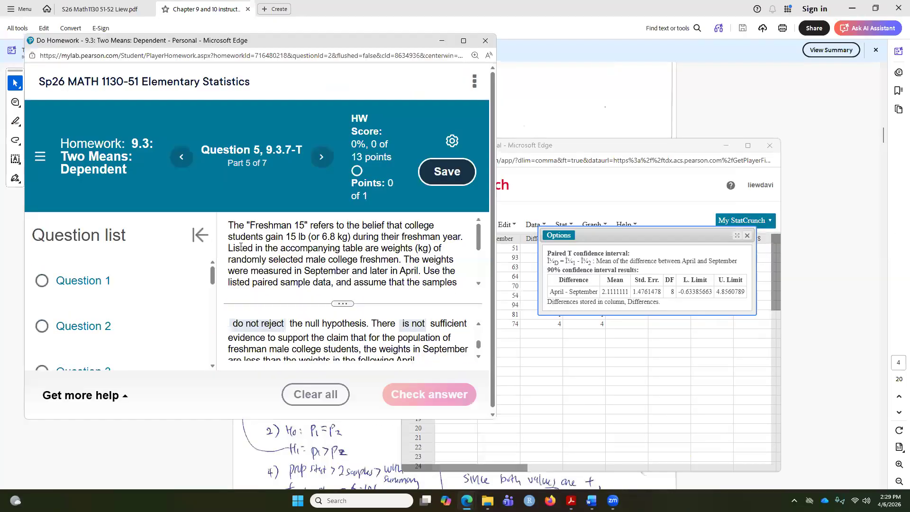
pyautogui.click(201, 235)
pyautogui.scroll(-3, 295, 339)
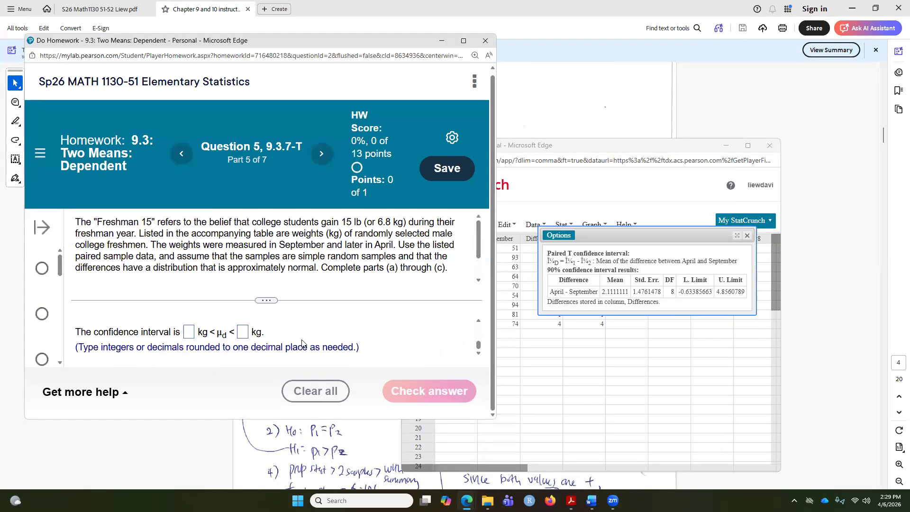
pyautogui.scroll(2, 229, 329)
pyautogui.scroll(-2, 229, 330)
pyautogui.click(190, 332)
pyautogui.write('-0.6')
pyautogui.click(263, 311)
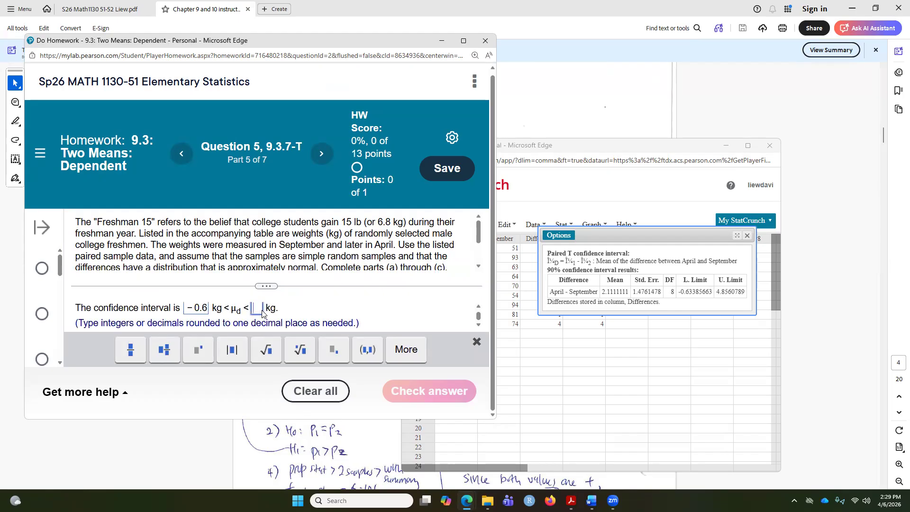
pyautogui.write('4.9')
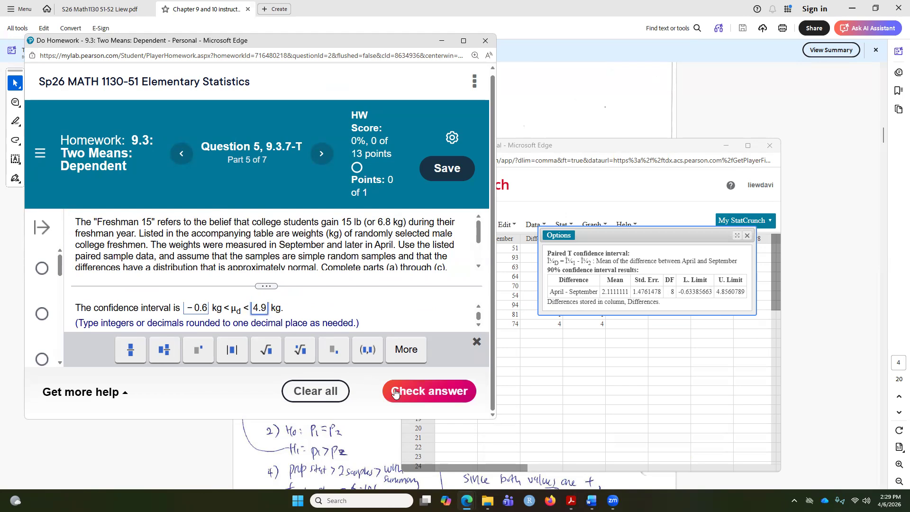
pyautogui.click(422, 390)
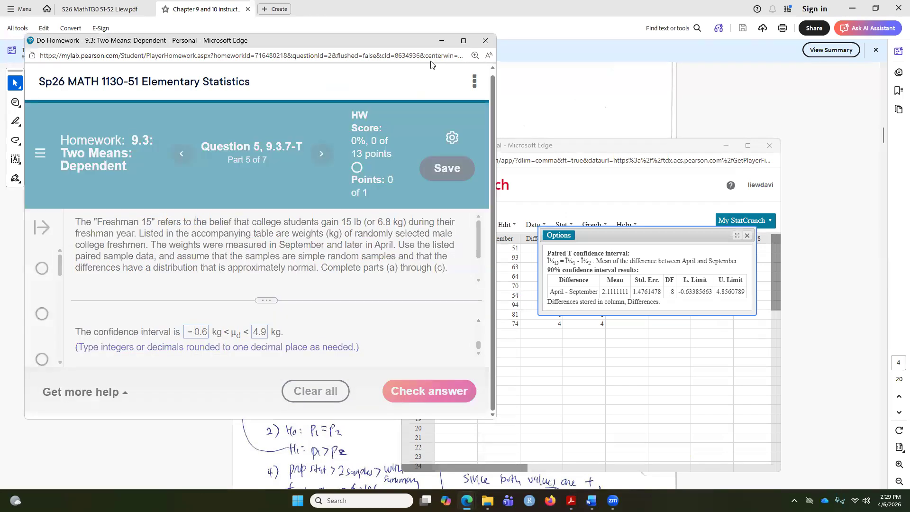
pyautogui.press('Return')
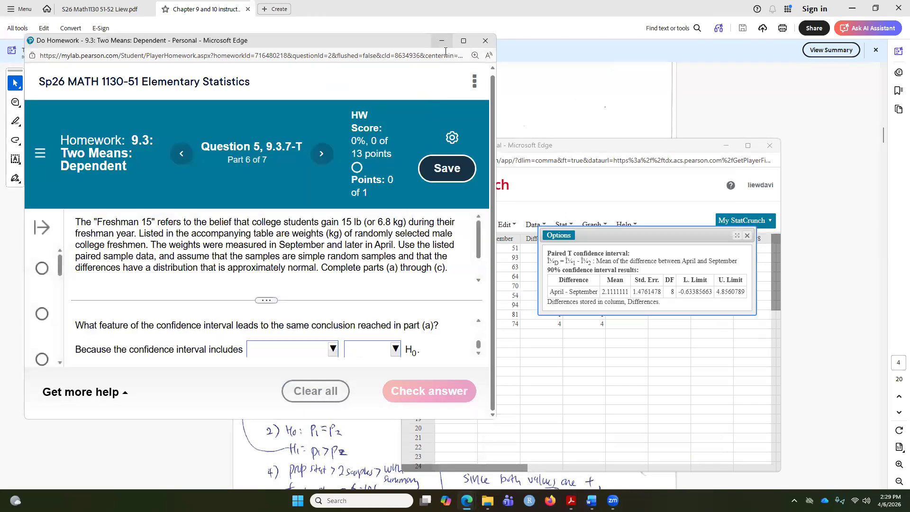
# Complete part b's explanation with includes 0 kg and do not reject H0, then check the answer
pyautogui.click(464, 40)
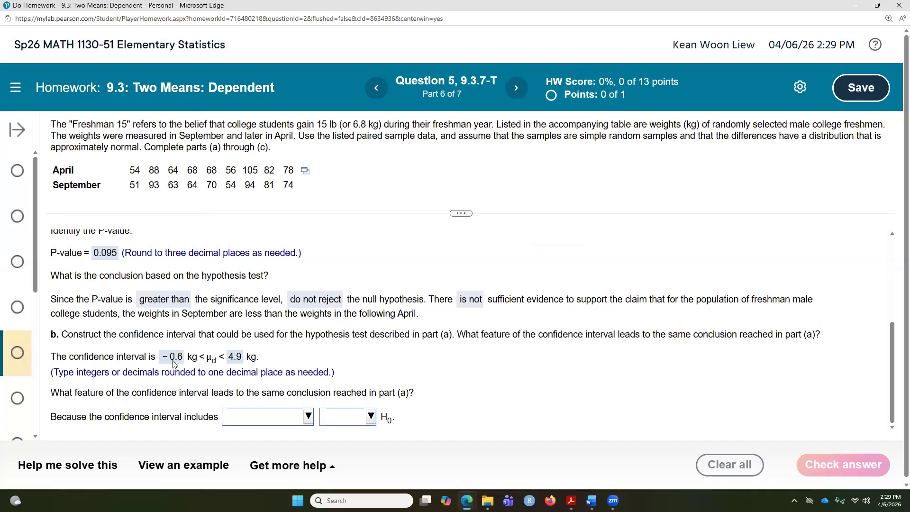
pyautogui.click(268, 416)
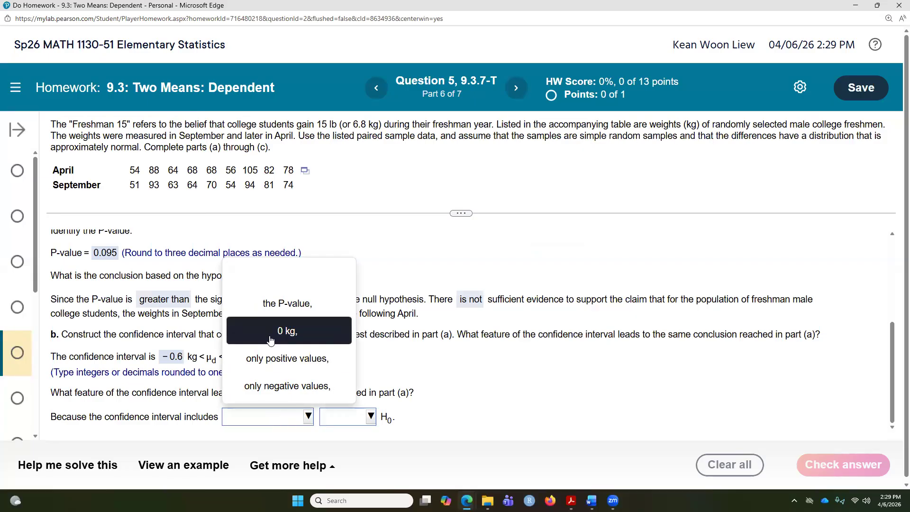
pyautogui.click(270, 340)
pyautogui.click(349, 417)
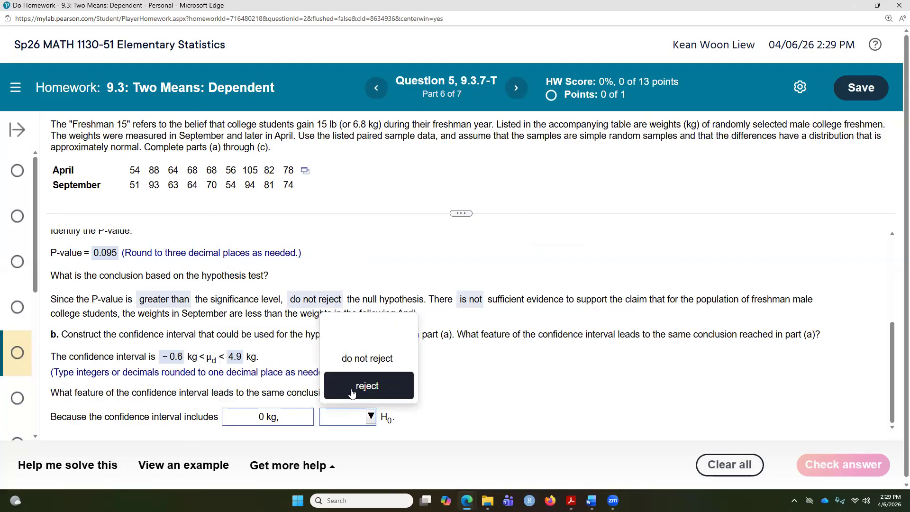
pyautogui.click(352, 361)
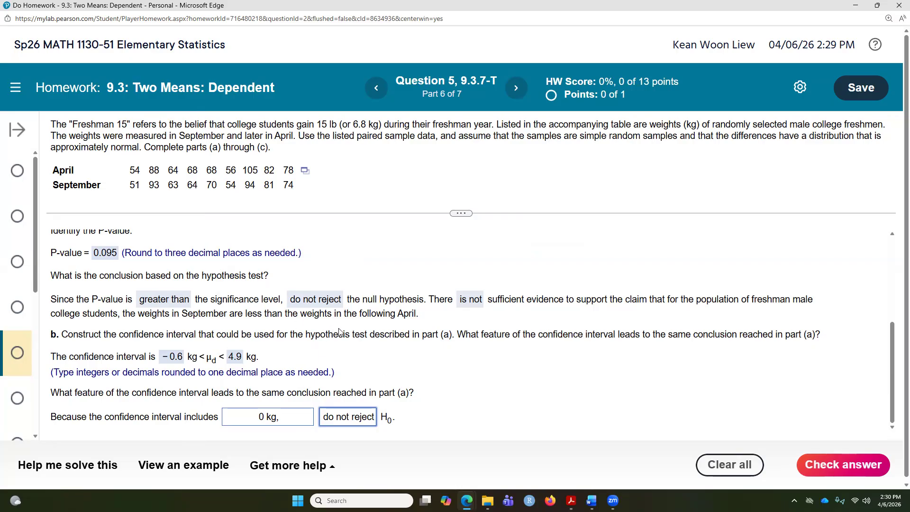
pyautogui.click(881, 471)
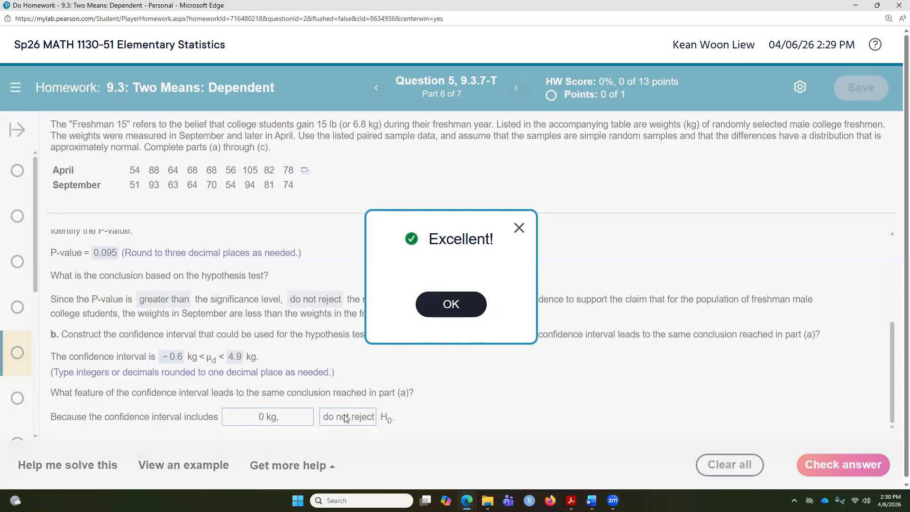
pyautogui.click(424, 311)
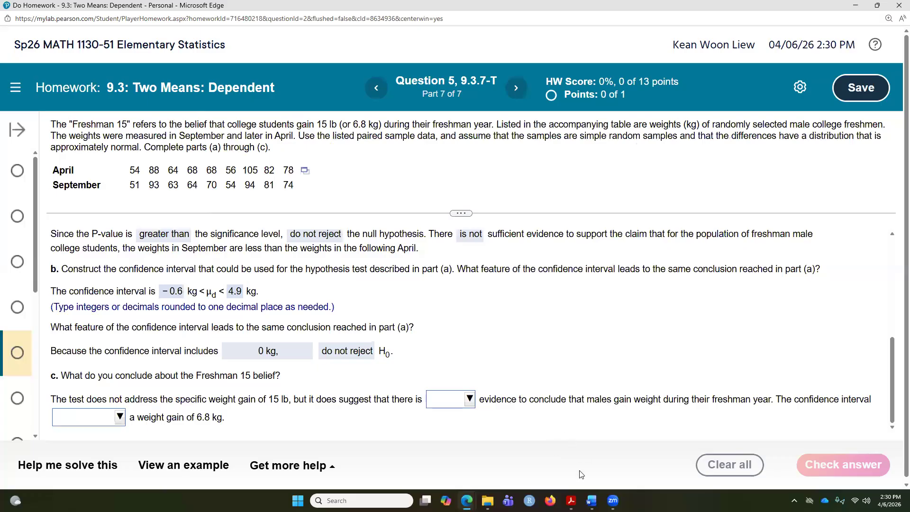
# Switch back to the StatCrunch window to review the 90% confidence interval output
pyautogui.moveTo(467, 497)
pyautogui.click(467, 501)
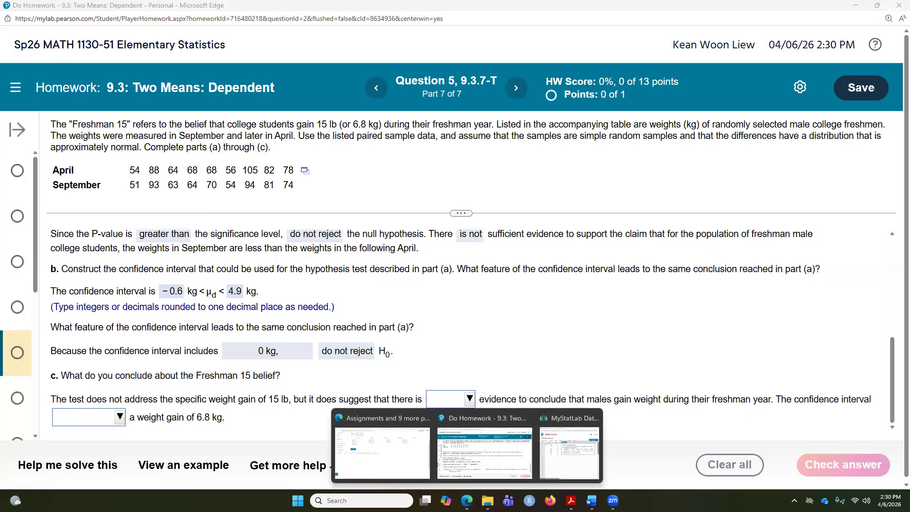
pyautogui.click(569, 450)
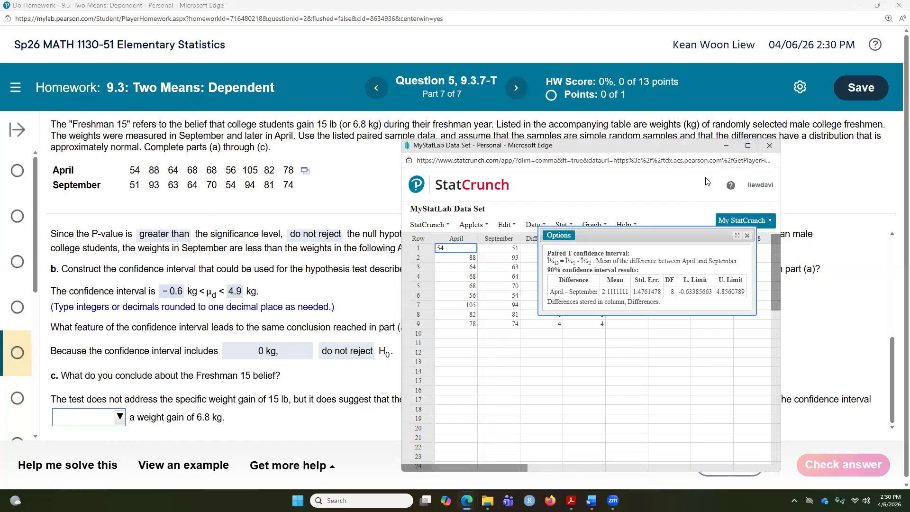